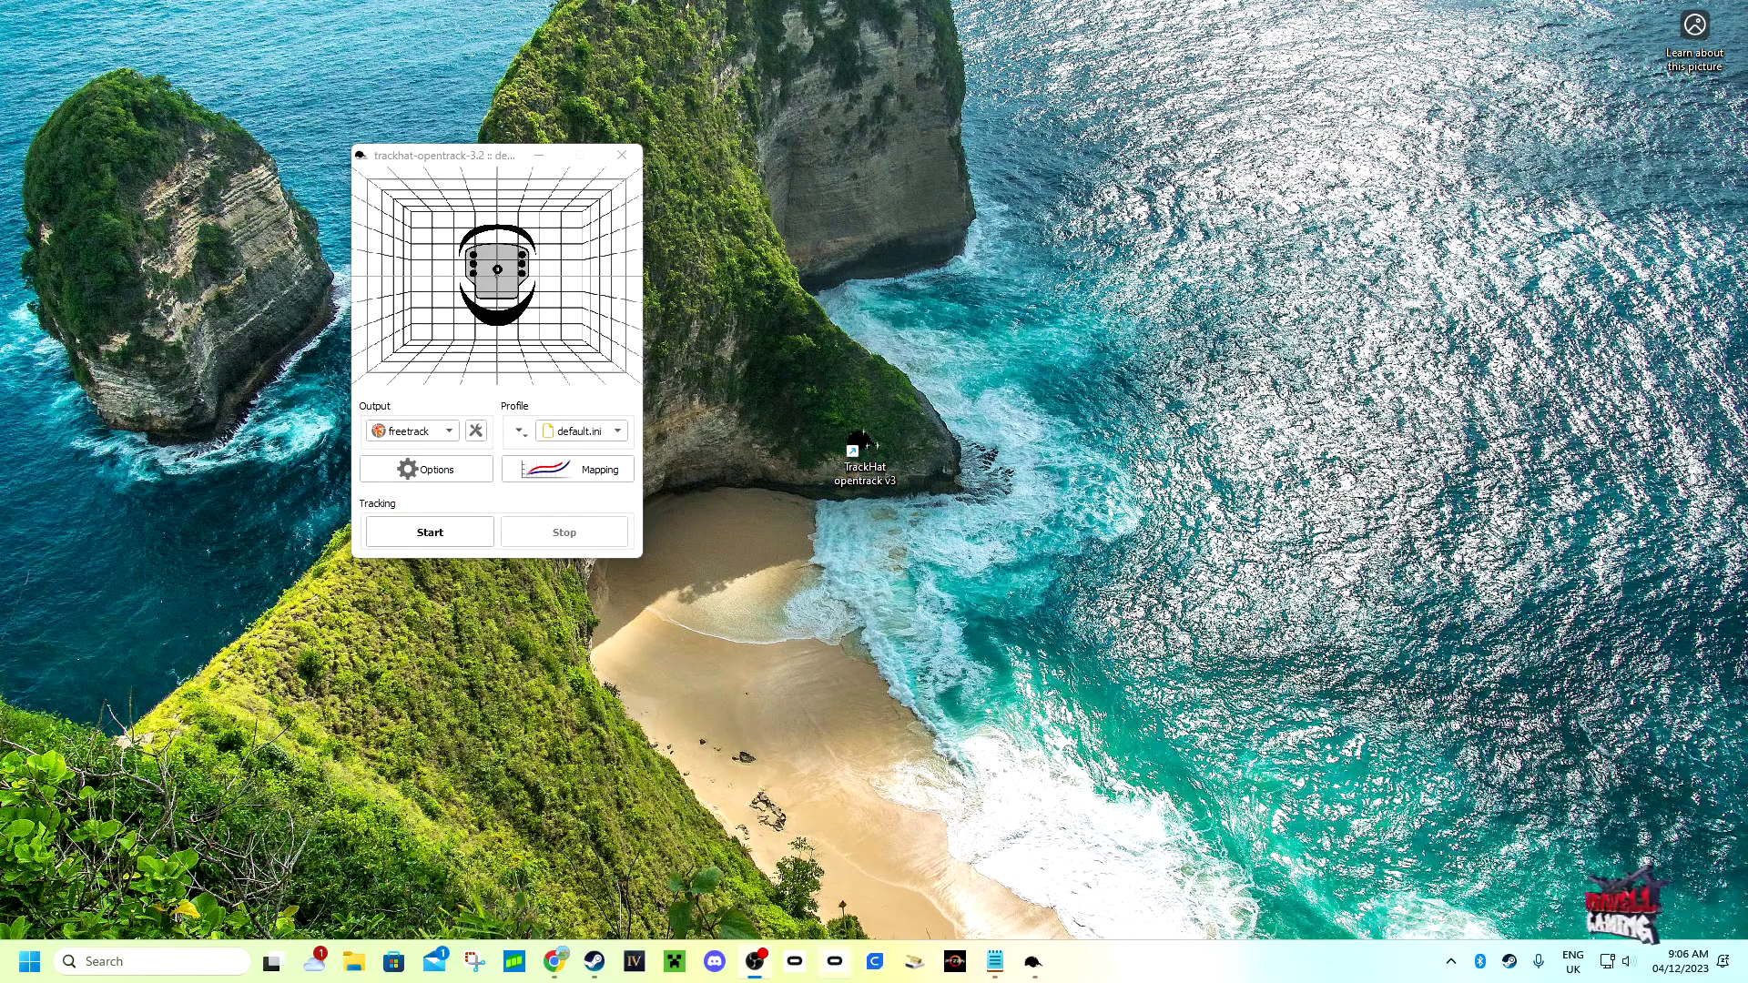
Browse the TrackHat download page in Chrome and download the Version 2.2 installer.
{"action": "mouse_move", "coordinate": [554, 962]}
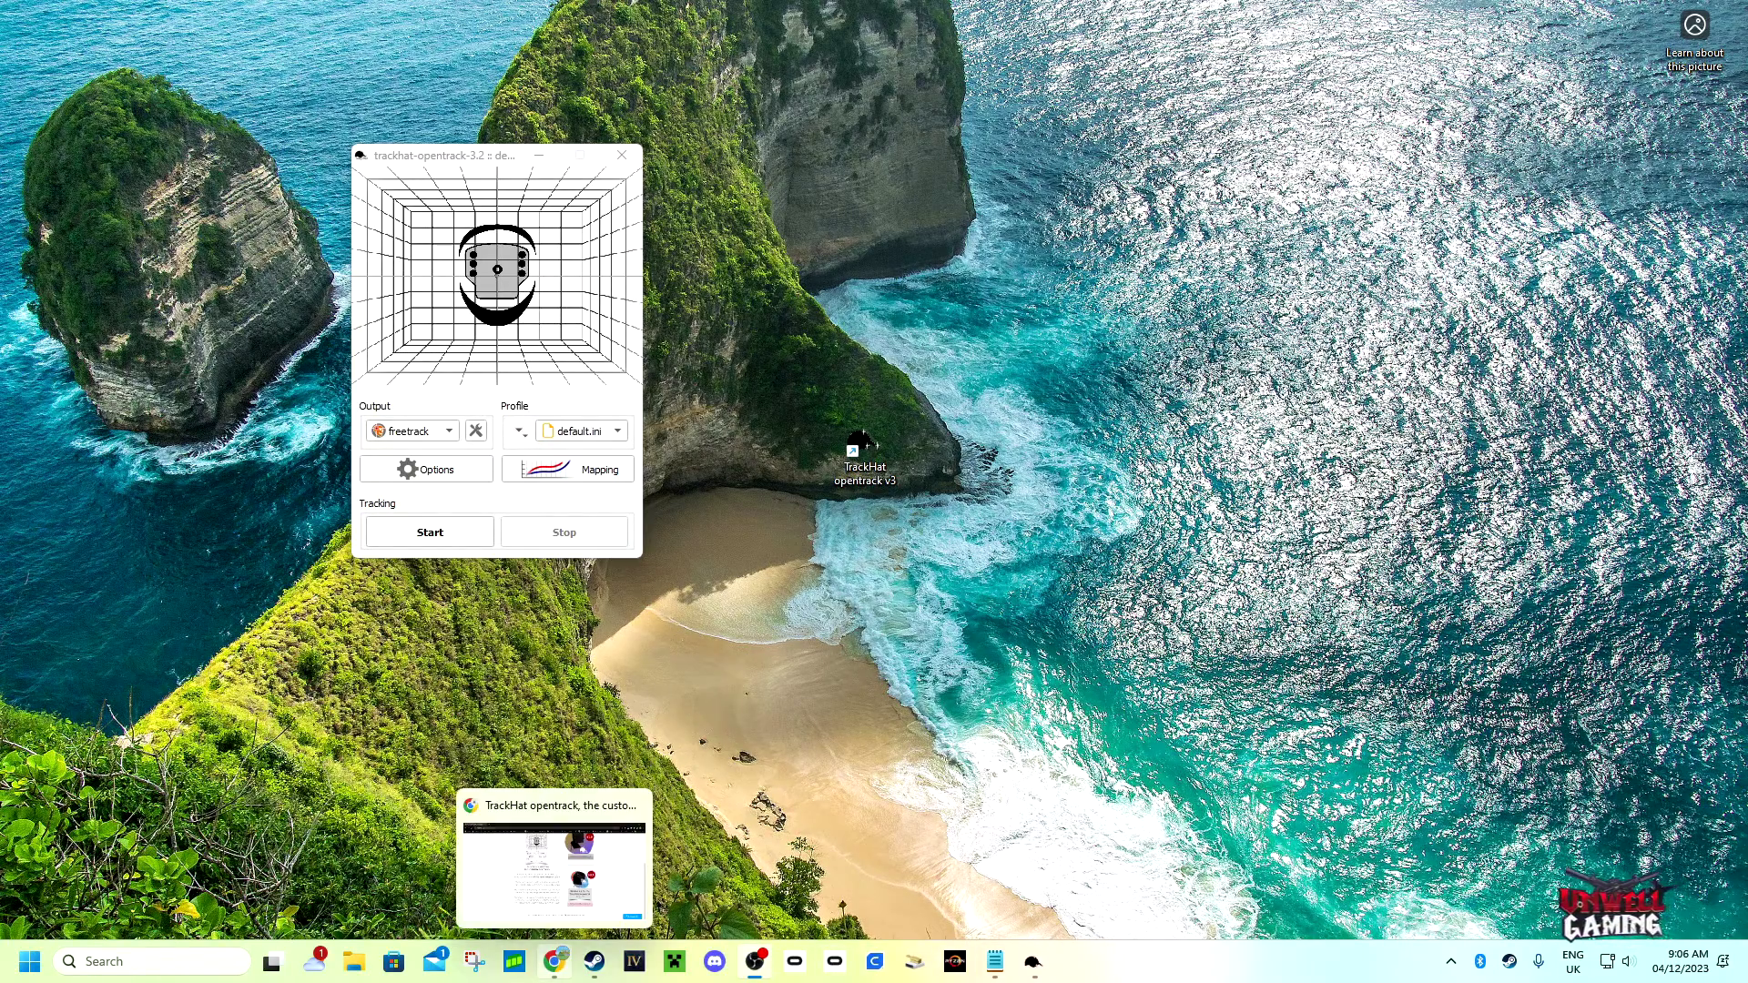
{"action": "left_click", "coordinate": [554, 869]}
{"action": "scroll", "coordinate": [874, 519], "scroll_direction": "up", "scroll_amount": 2}
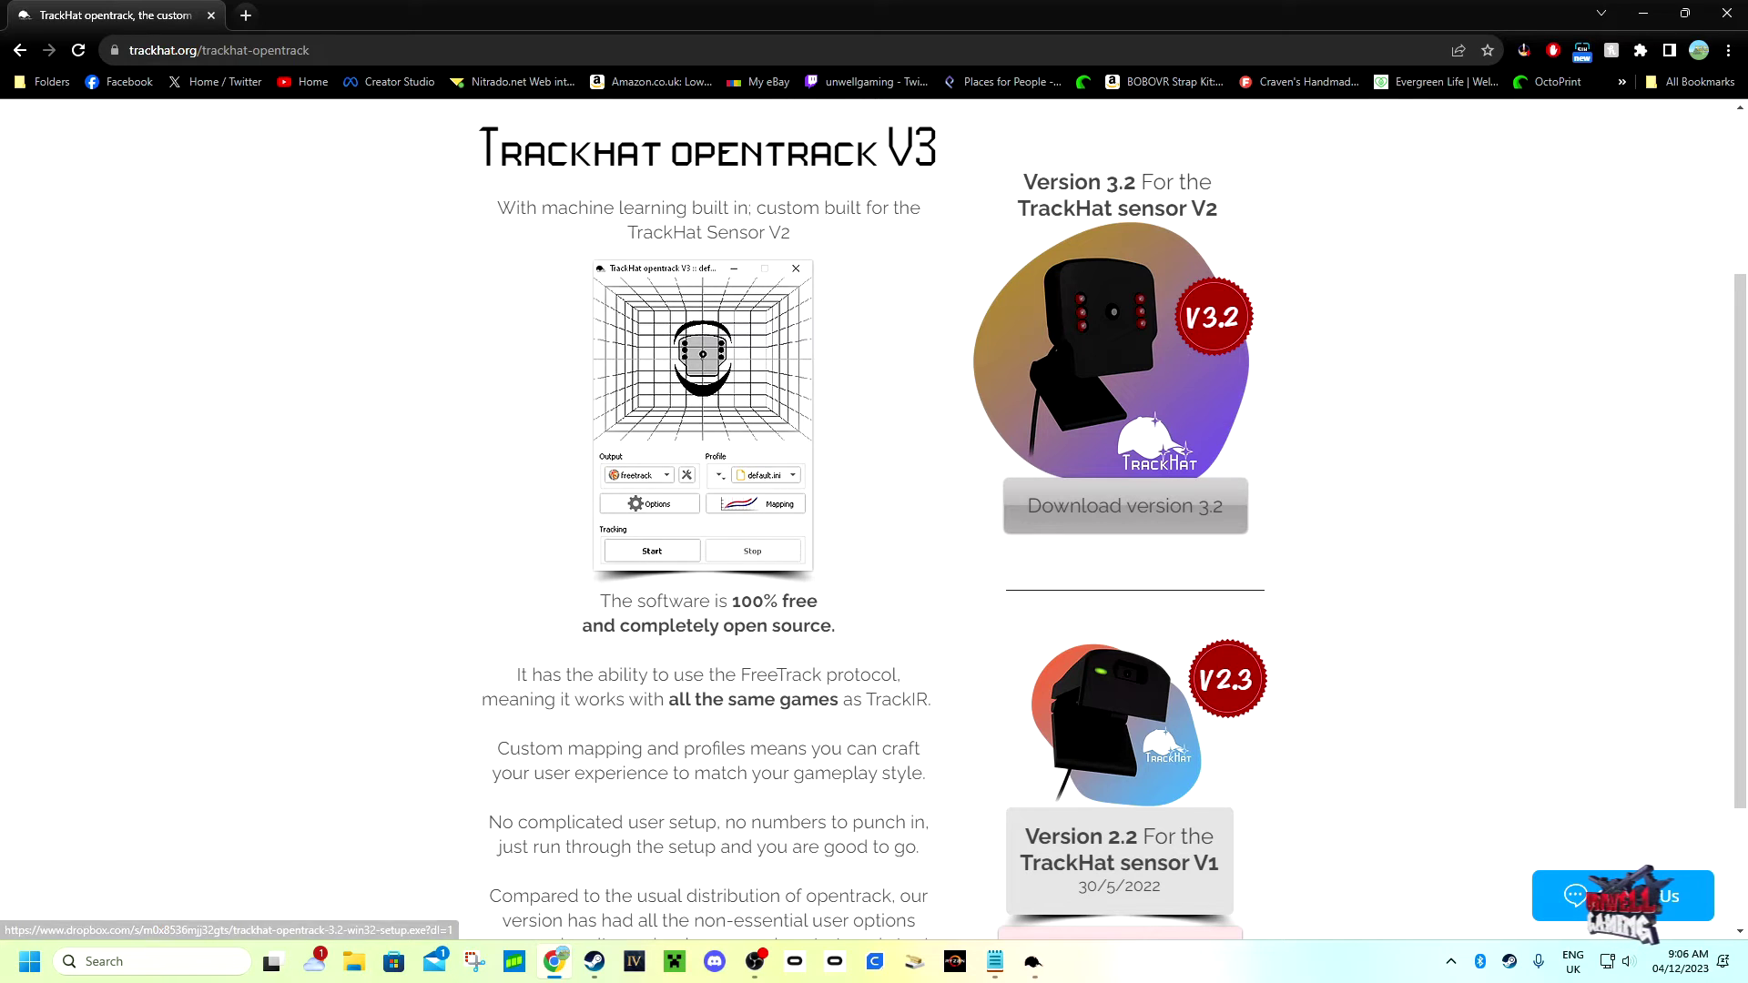
{"action": "scroll", "coordinate": [1126, 506], "scroll_direction": "up", "scroll_amount": 2}
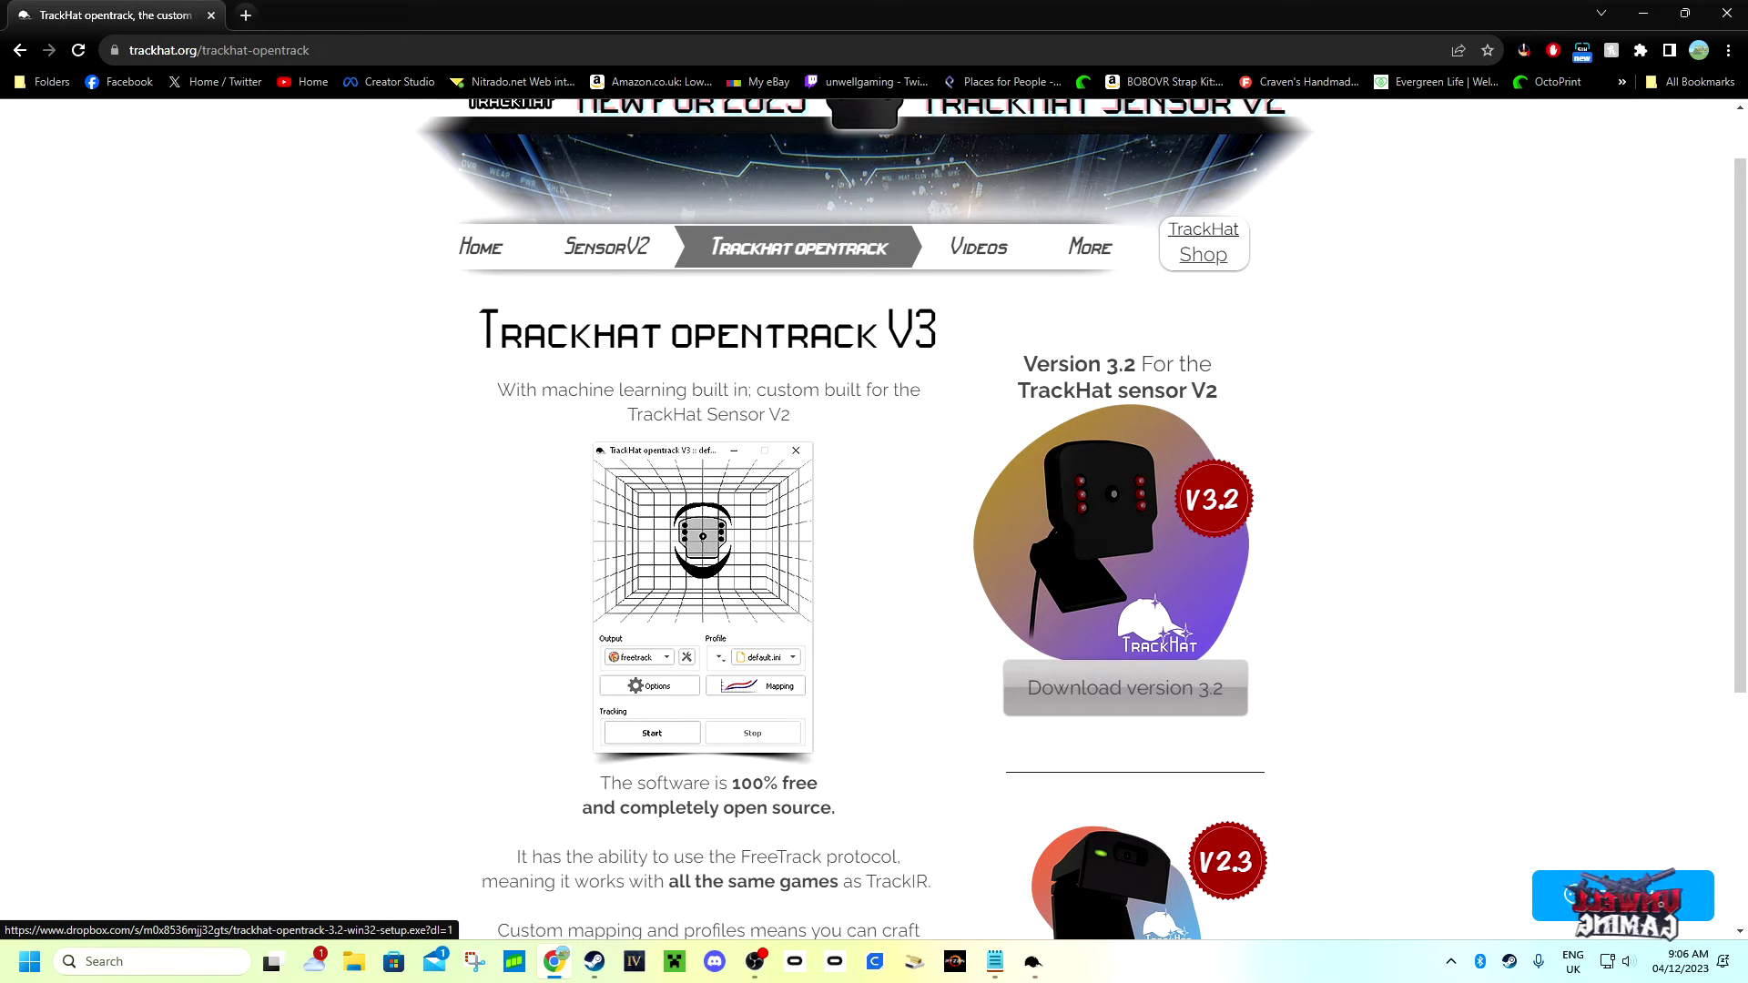
{"action": "scroll", "coordinate": [1126, 689], "scroll_direction": "down", "scroll_amount": 4}
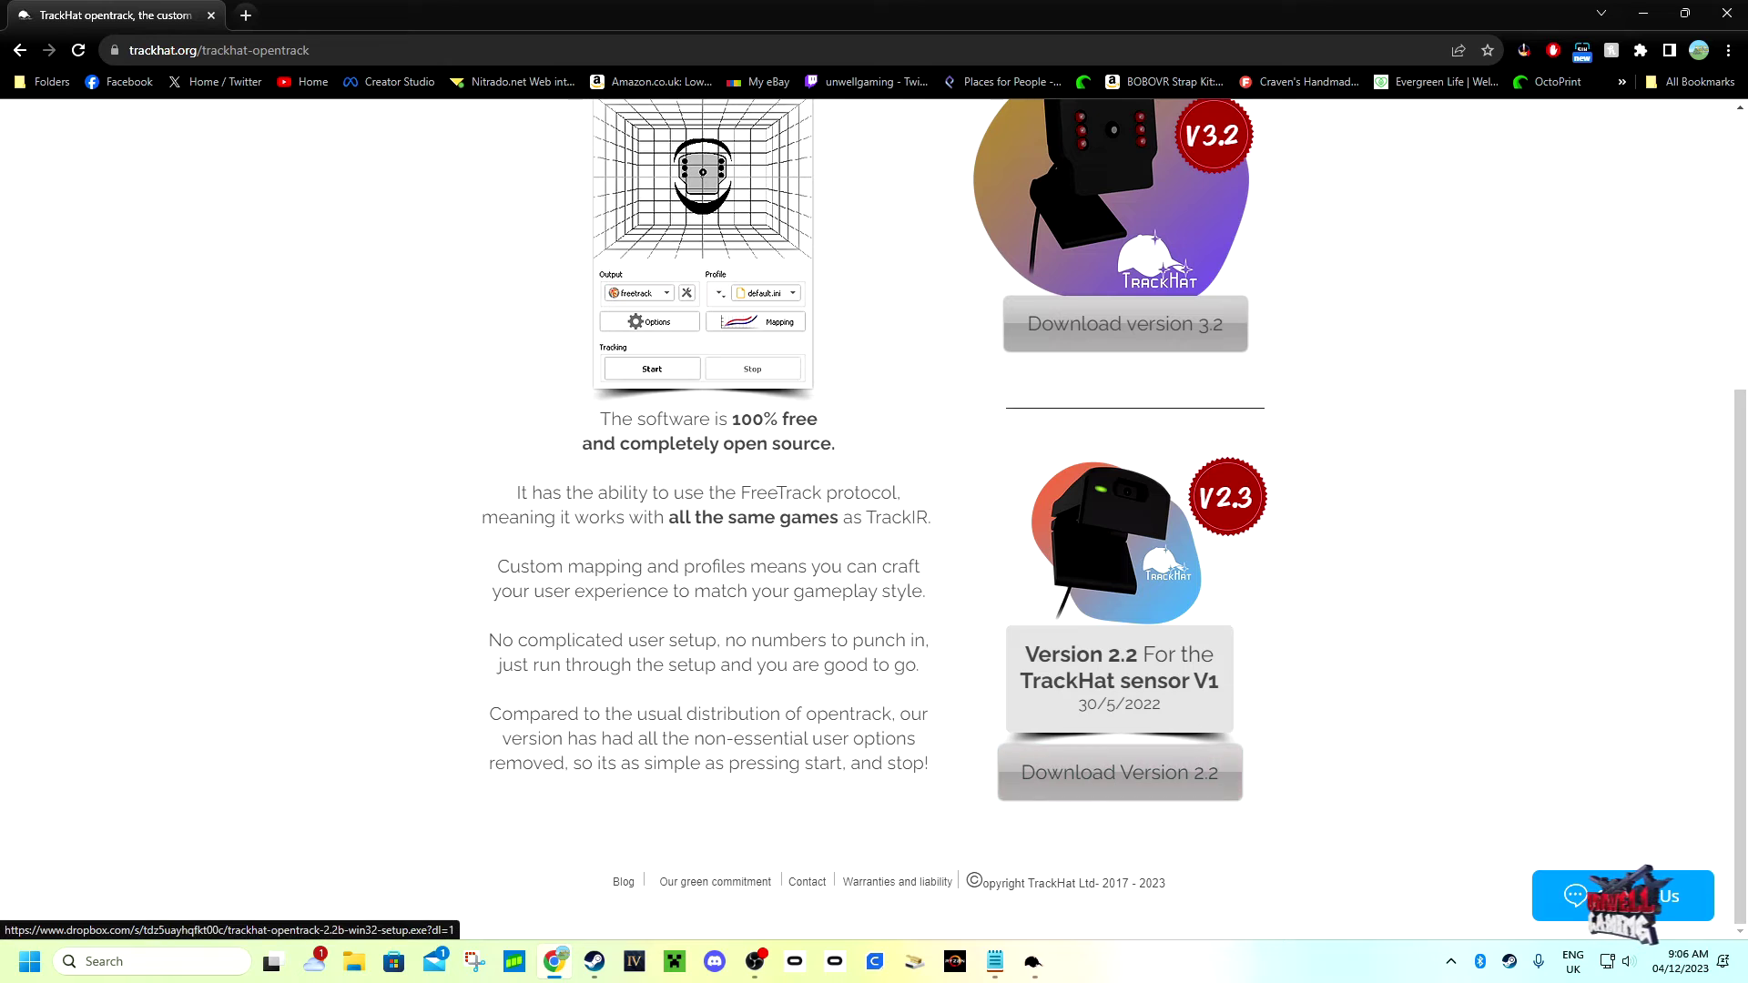
{"action": "scroll", "coordinate": [1120, 772], "scroll_direction": "up", "scroll_amount": 3}
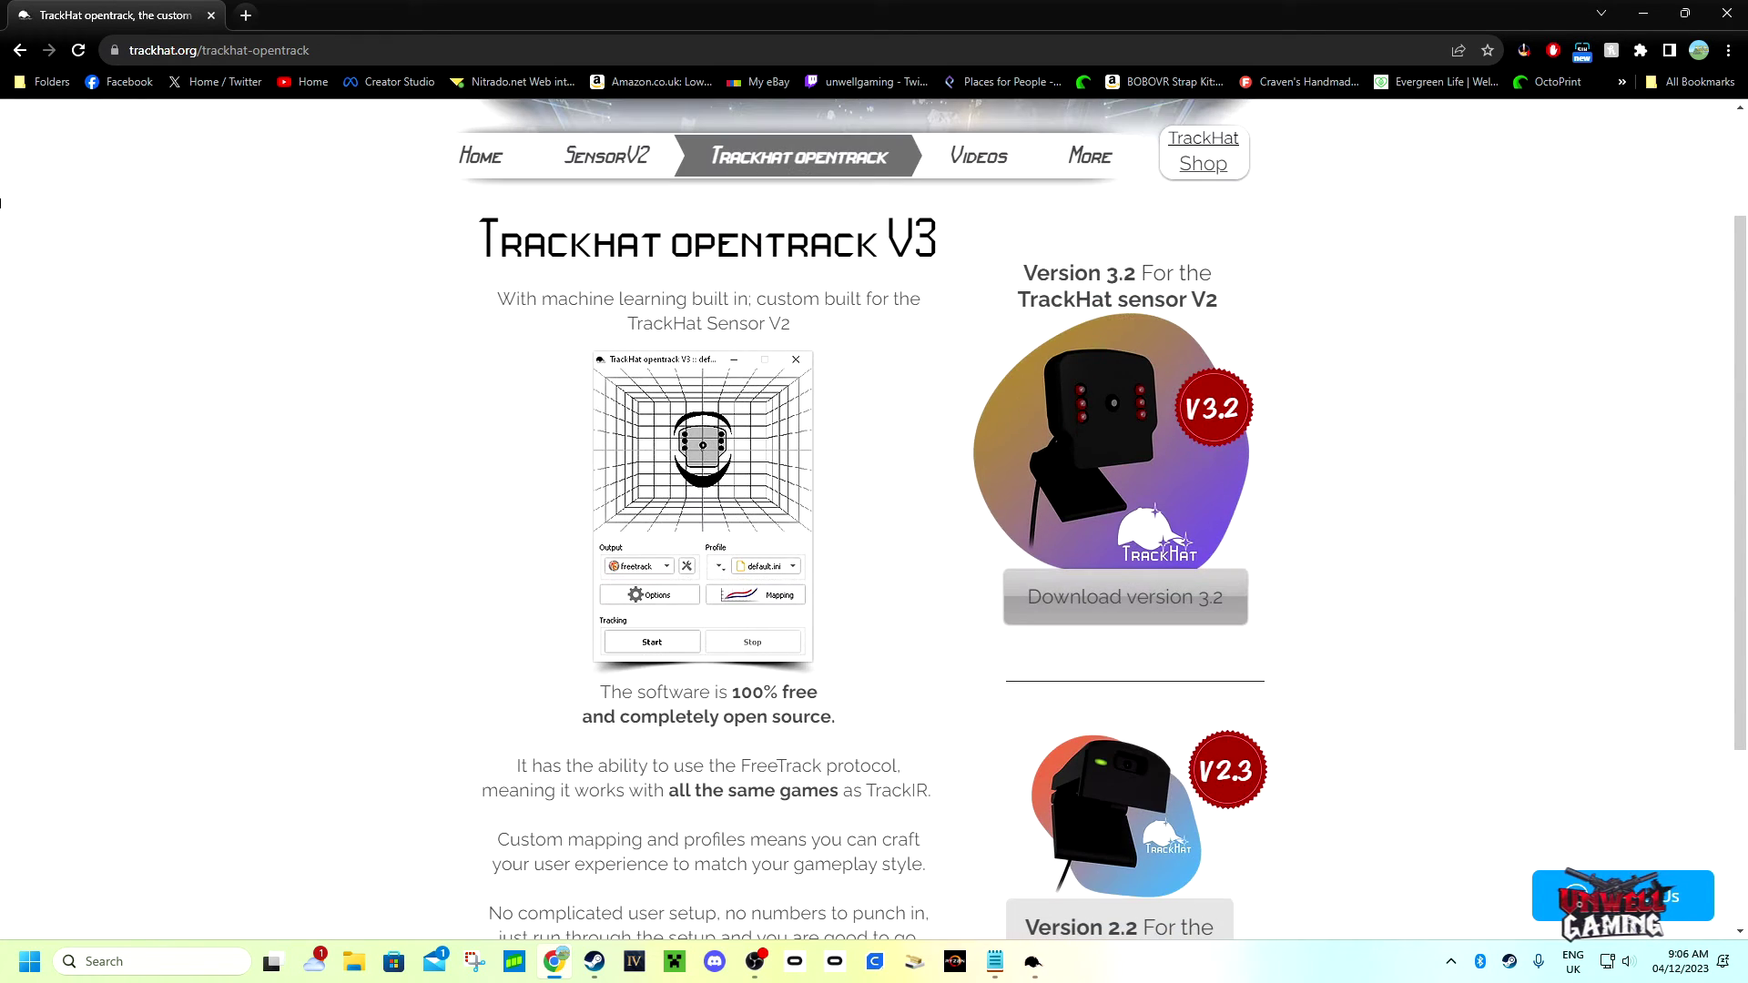
{"action": "scroll", "coordinate": [865, 519], "scroll_direction": "down", "scroll_amount": 3}
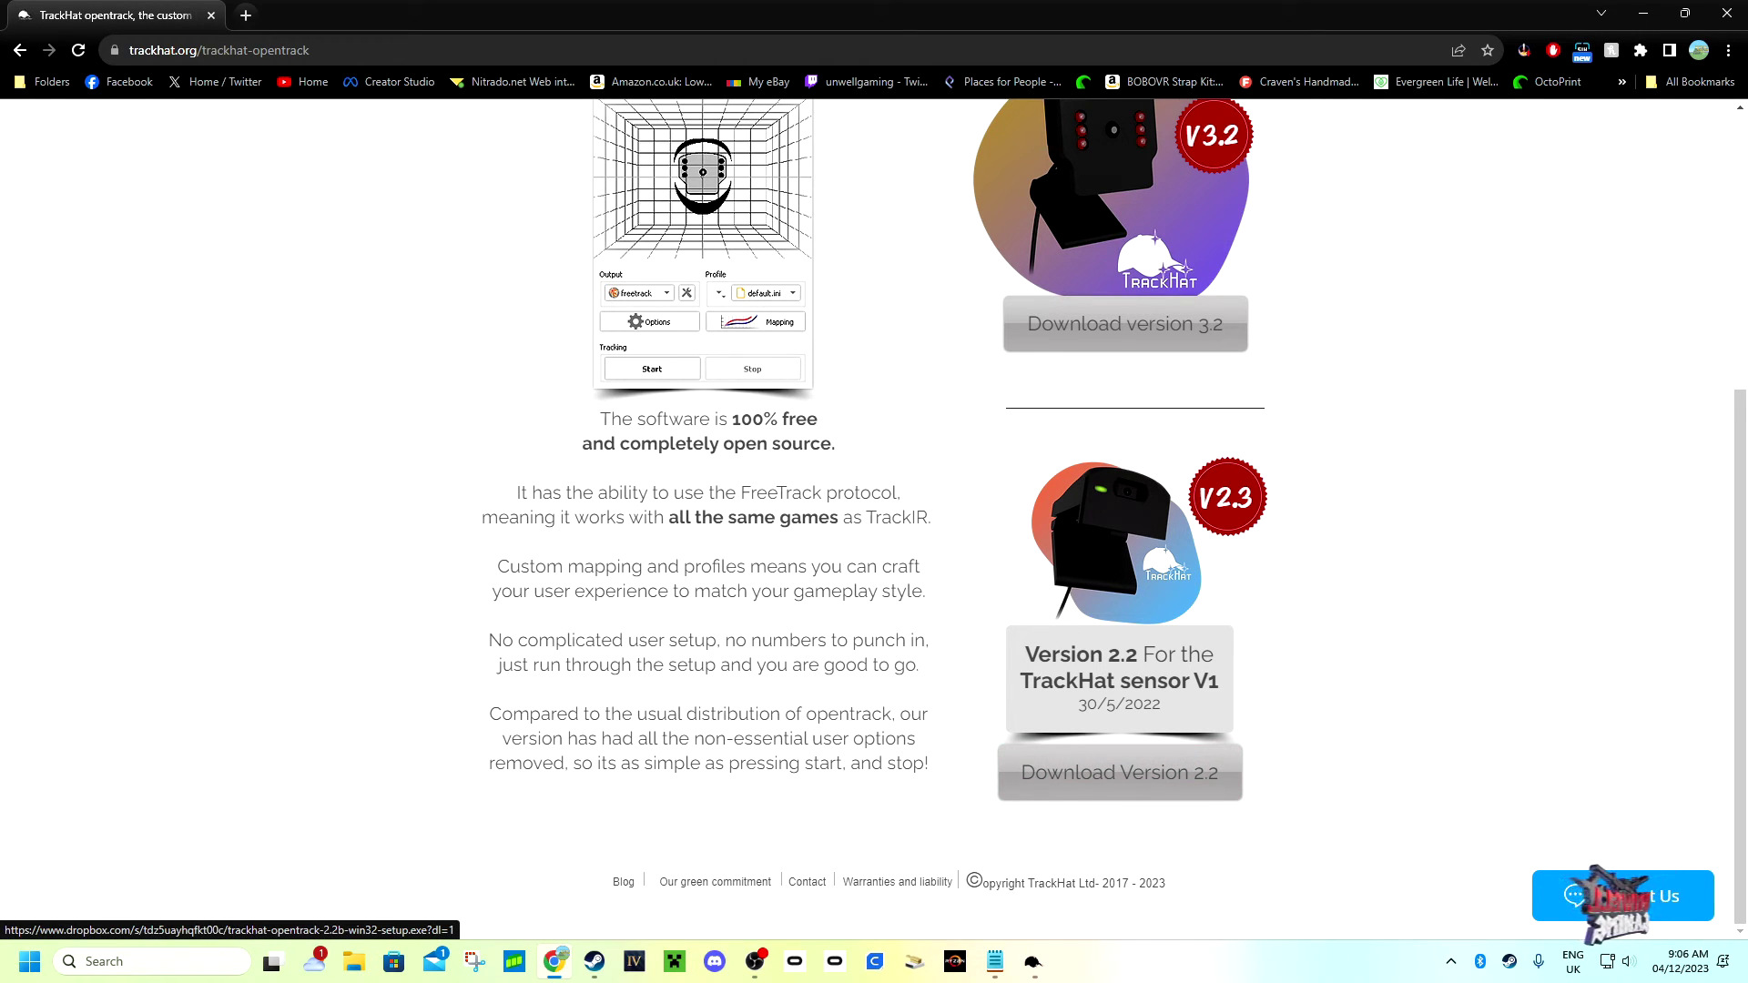
{"action": "left_click", "coordinate": [1121, 772]}
Close Chrome and move the opentrack window to the middle of the screen.
{"action": "scroll", "coordinate": [1114, 519], "scroll_direction": "up", "scroll_amount": 1}
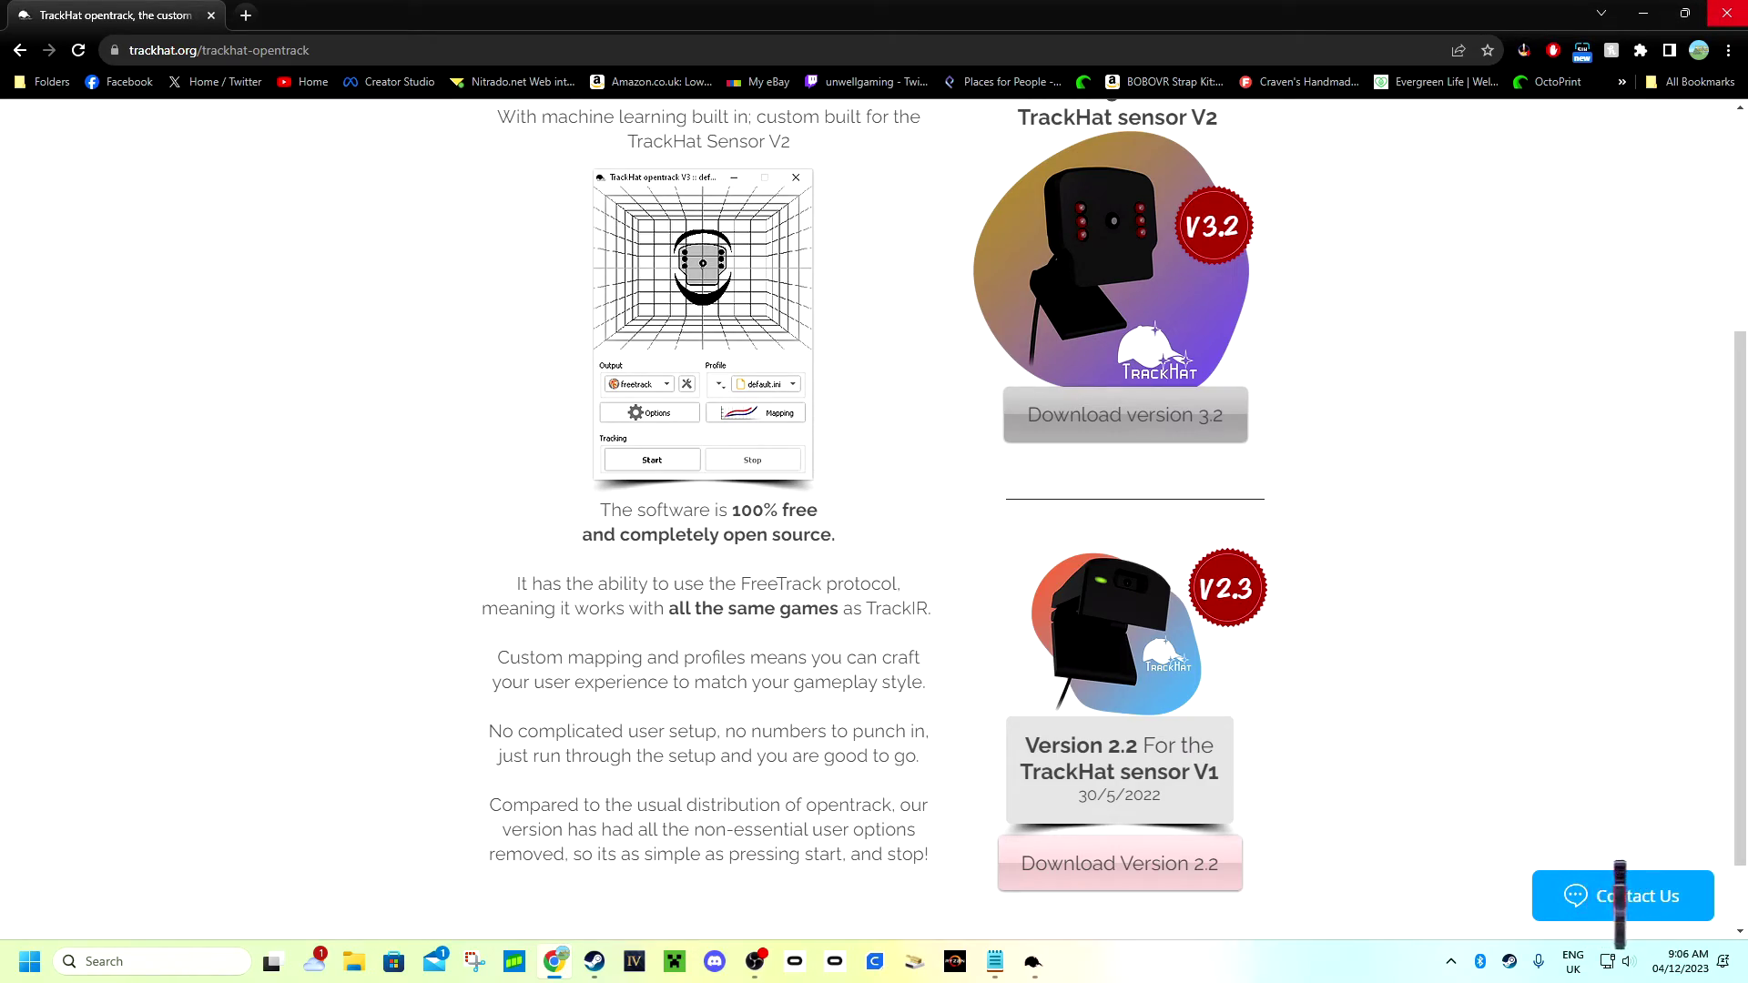
{"action": "left_click", "coordinate": [1726, 13]}
{"action": "left_click_drag", "start_coordinate": [491, 162], "coordinate": [679, 207]}
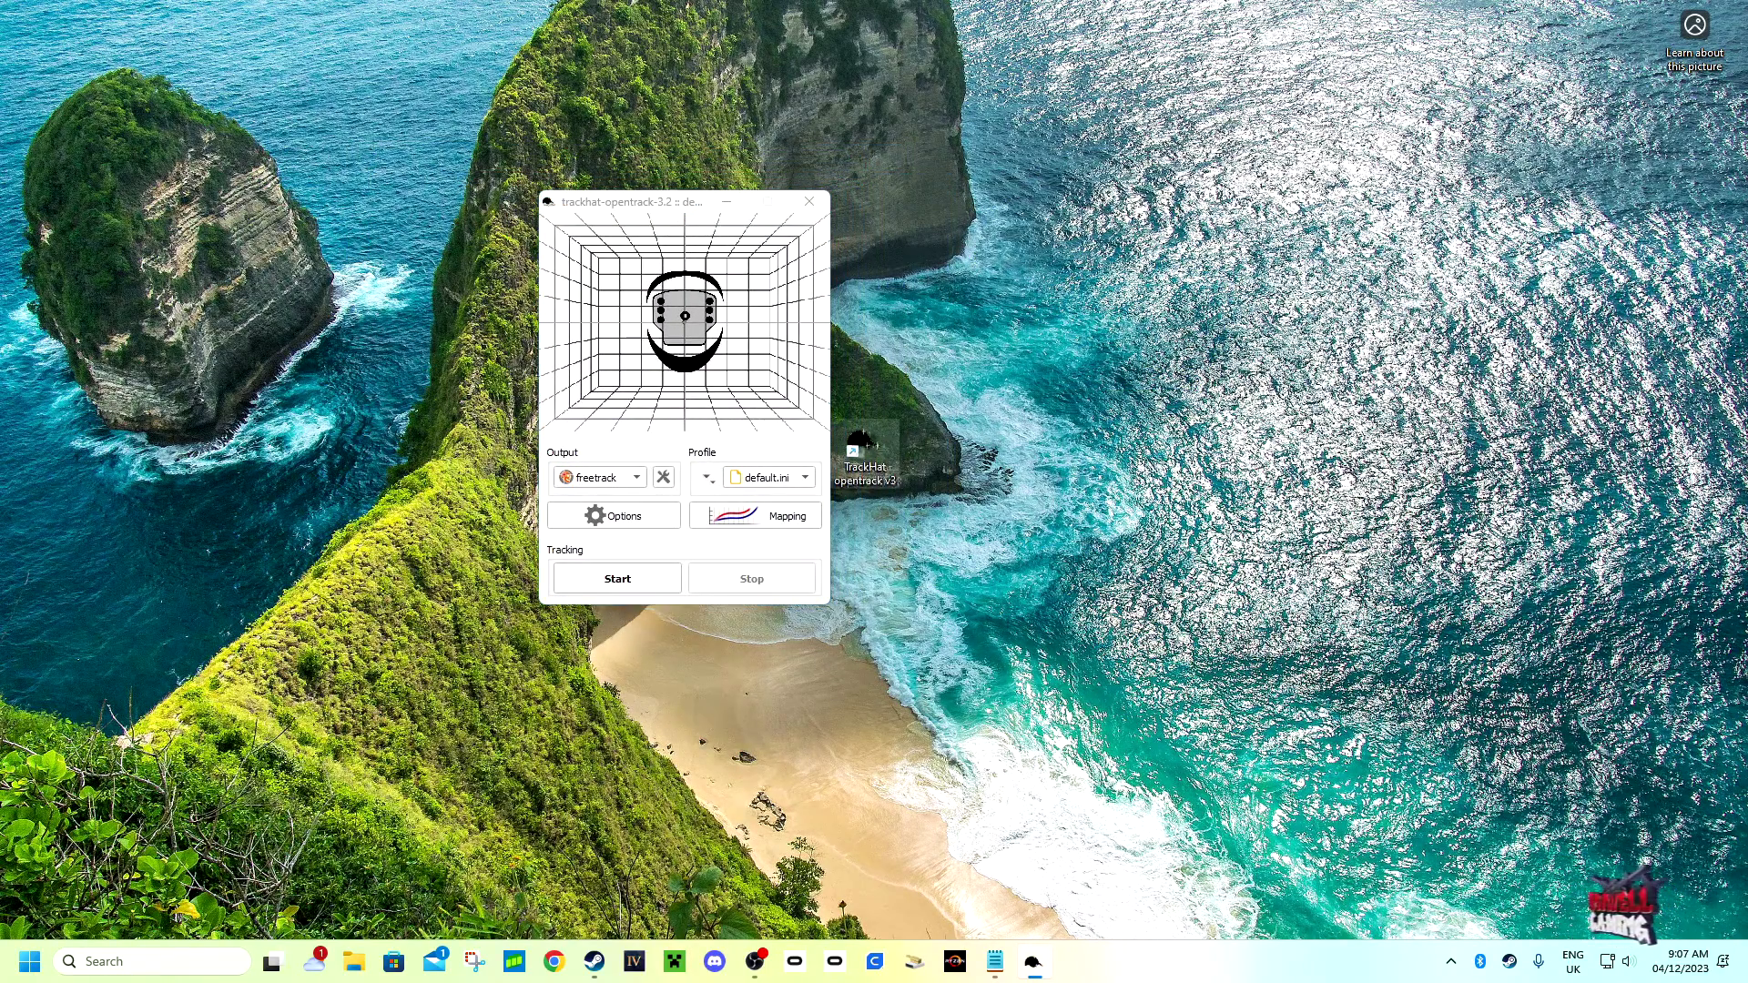
Rearrange the TrackHat shortcut and opentrack window, keeping freetrack as the output protocol.
{"action": "left_click_drag", "start_coordinate": [863, 444], "coordinate": [1068, 360]}
{"action": "left_click_drag", "start_coordinate": [636, 213], "coordinate": [765, 198]}
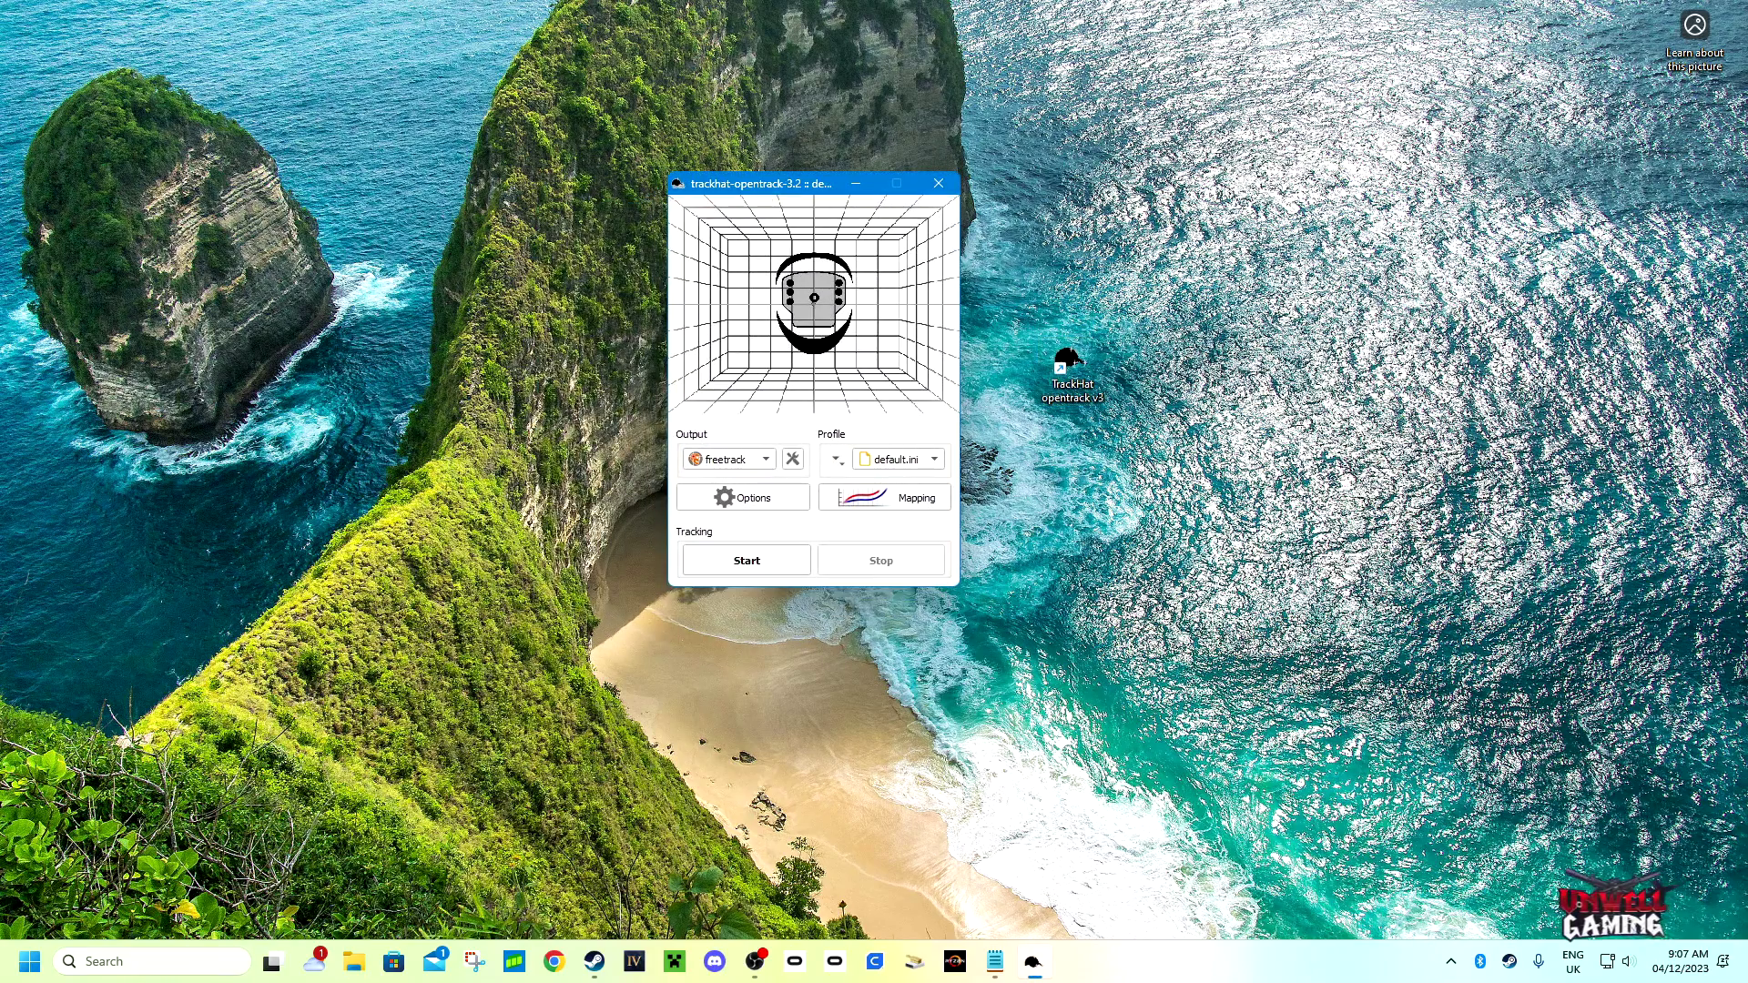
{"action": "left_click", "coordinate": [1072, 369]}
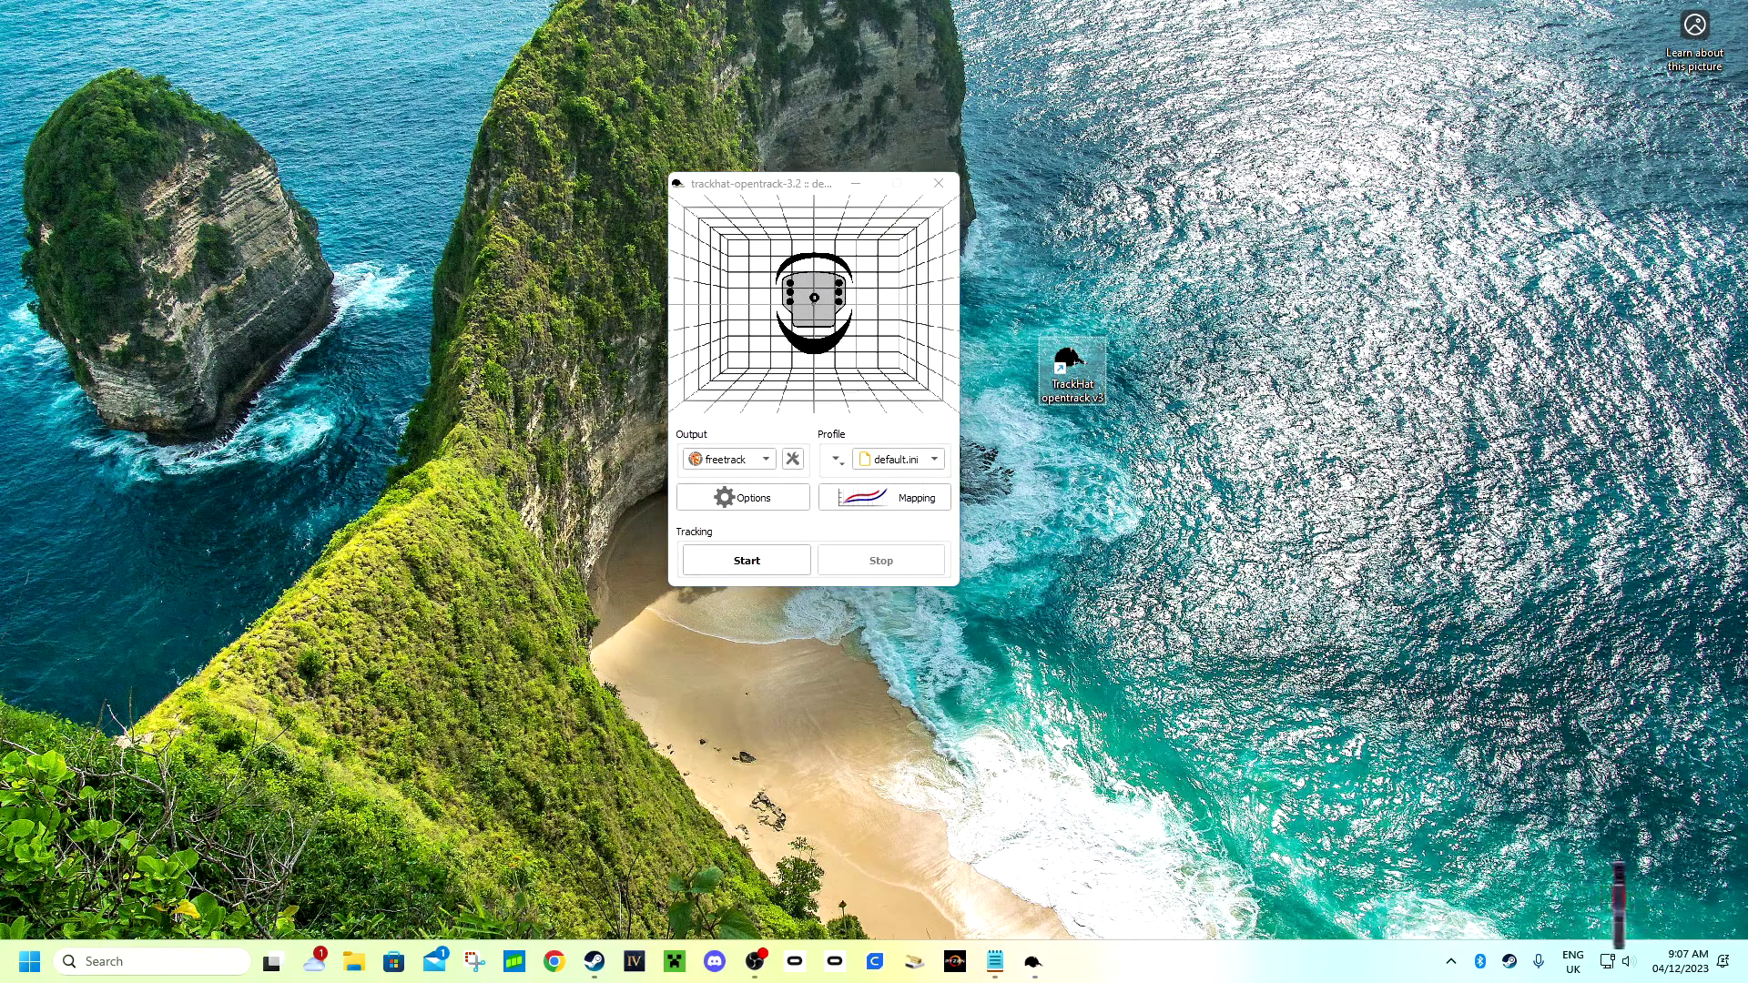
{"action": "left_click", "coordinate": [764, 459]}
{"action": "left_click", "coordinate": [764, 459]}
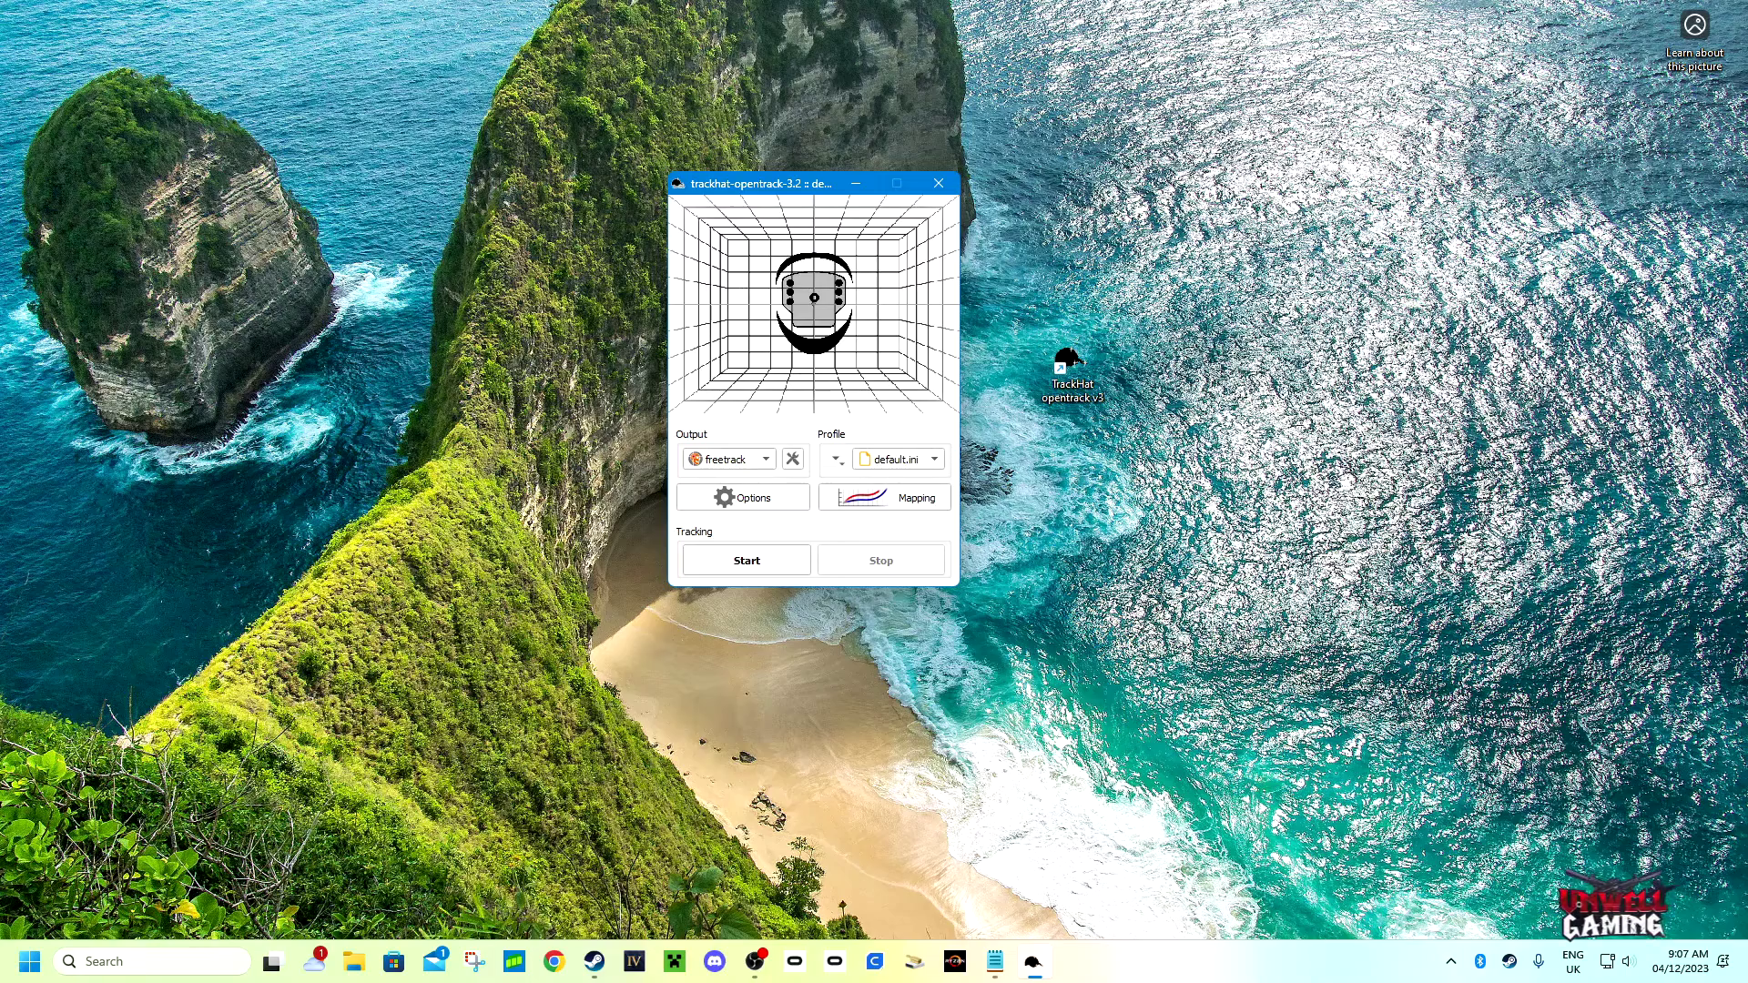
Keep the freetrack output interface set to Enable both and close its settings.
{"action": "left_click", "coordinate": [793, 459]}
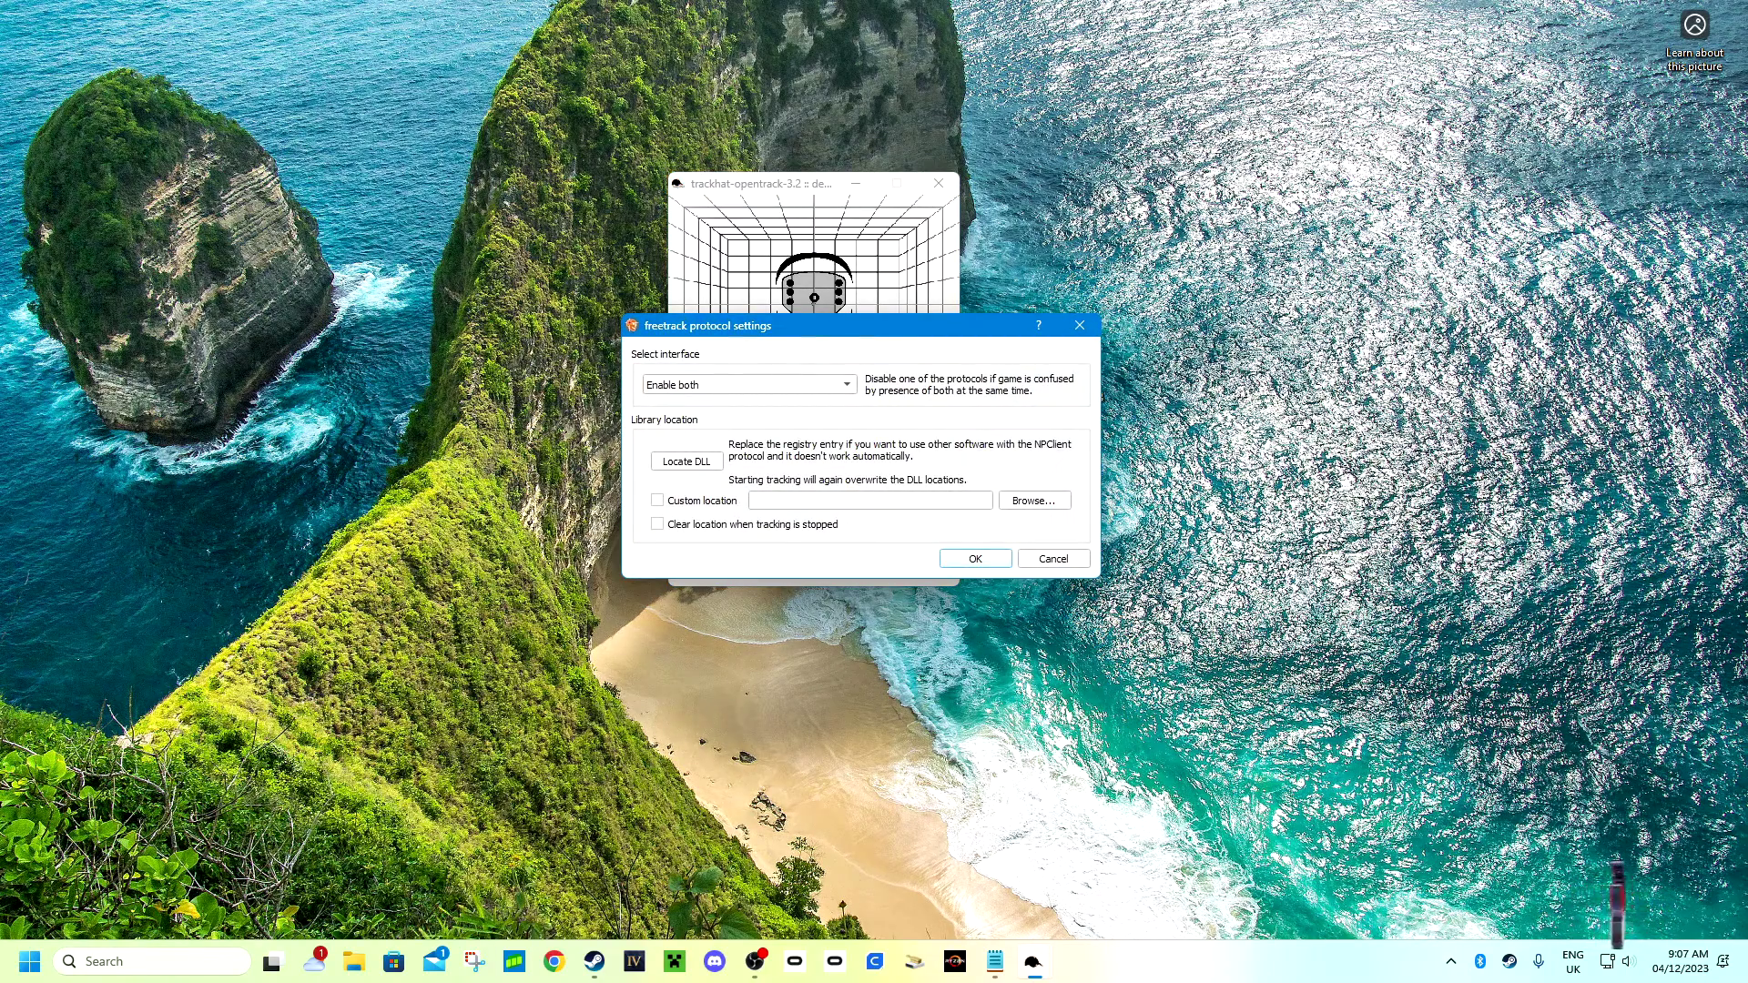
{"action": "left_click_drag", "start_coordinate": [860, 326], "coordinate": [854, 363]}
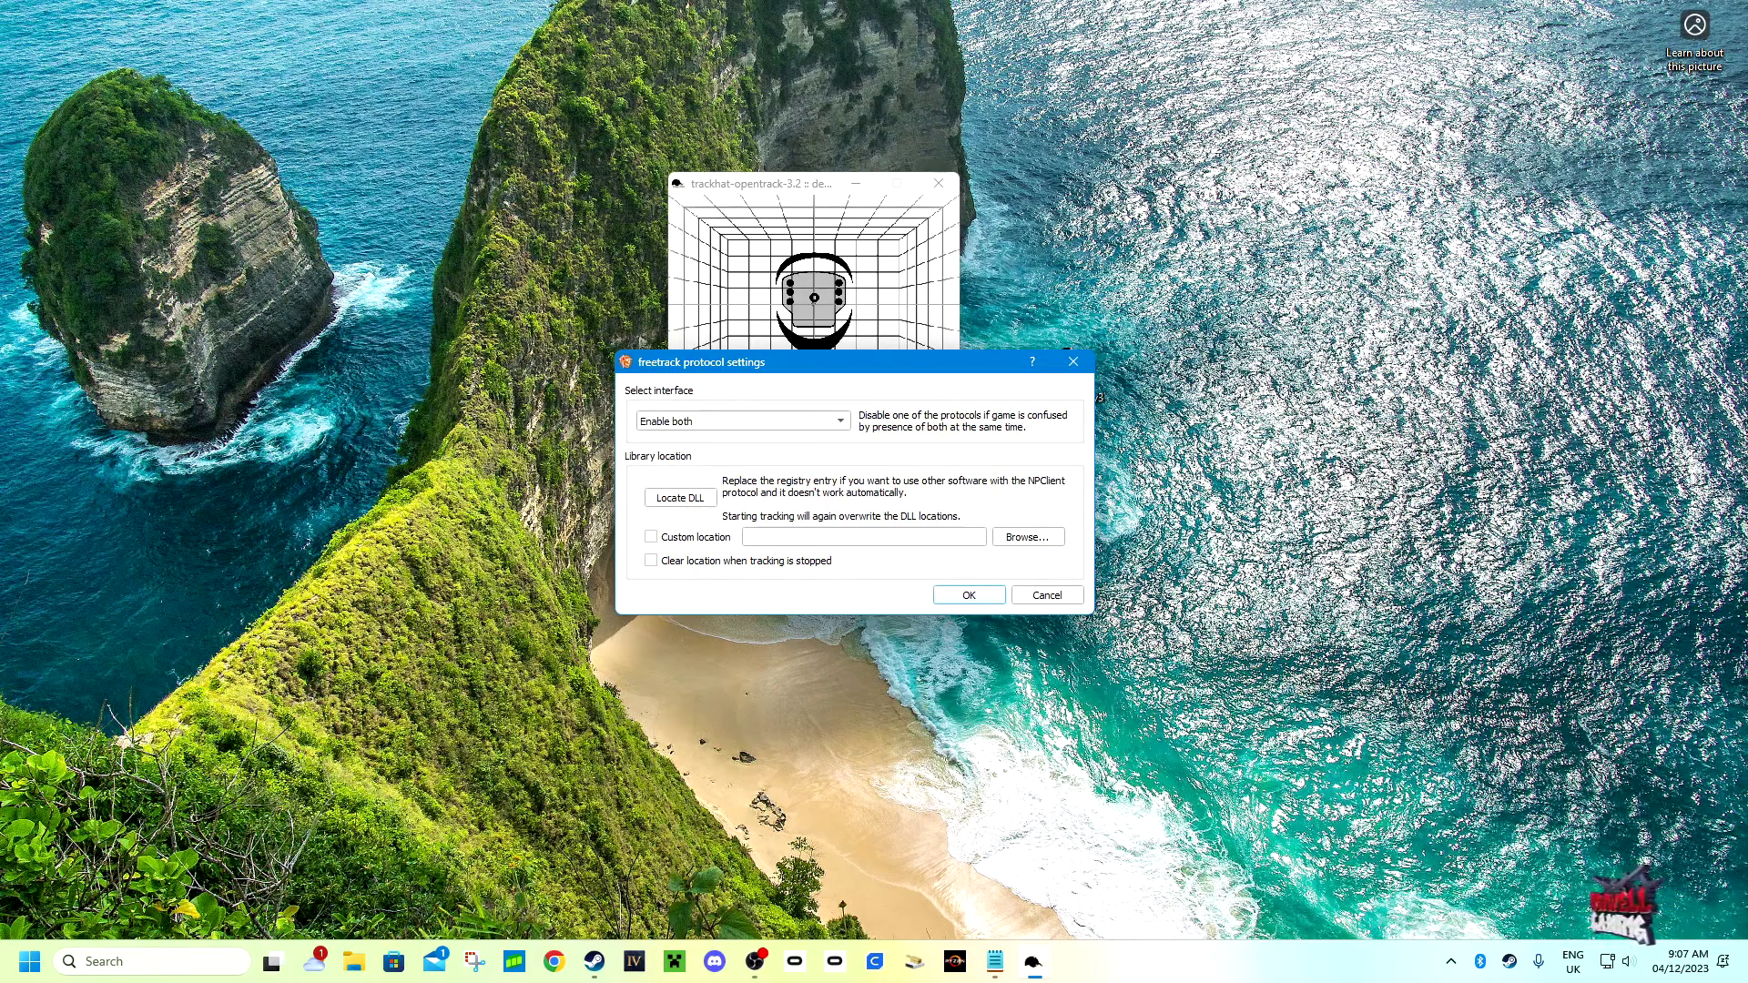
{"action": "left_click", "coordinate": [840, 421]}
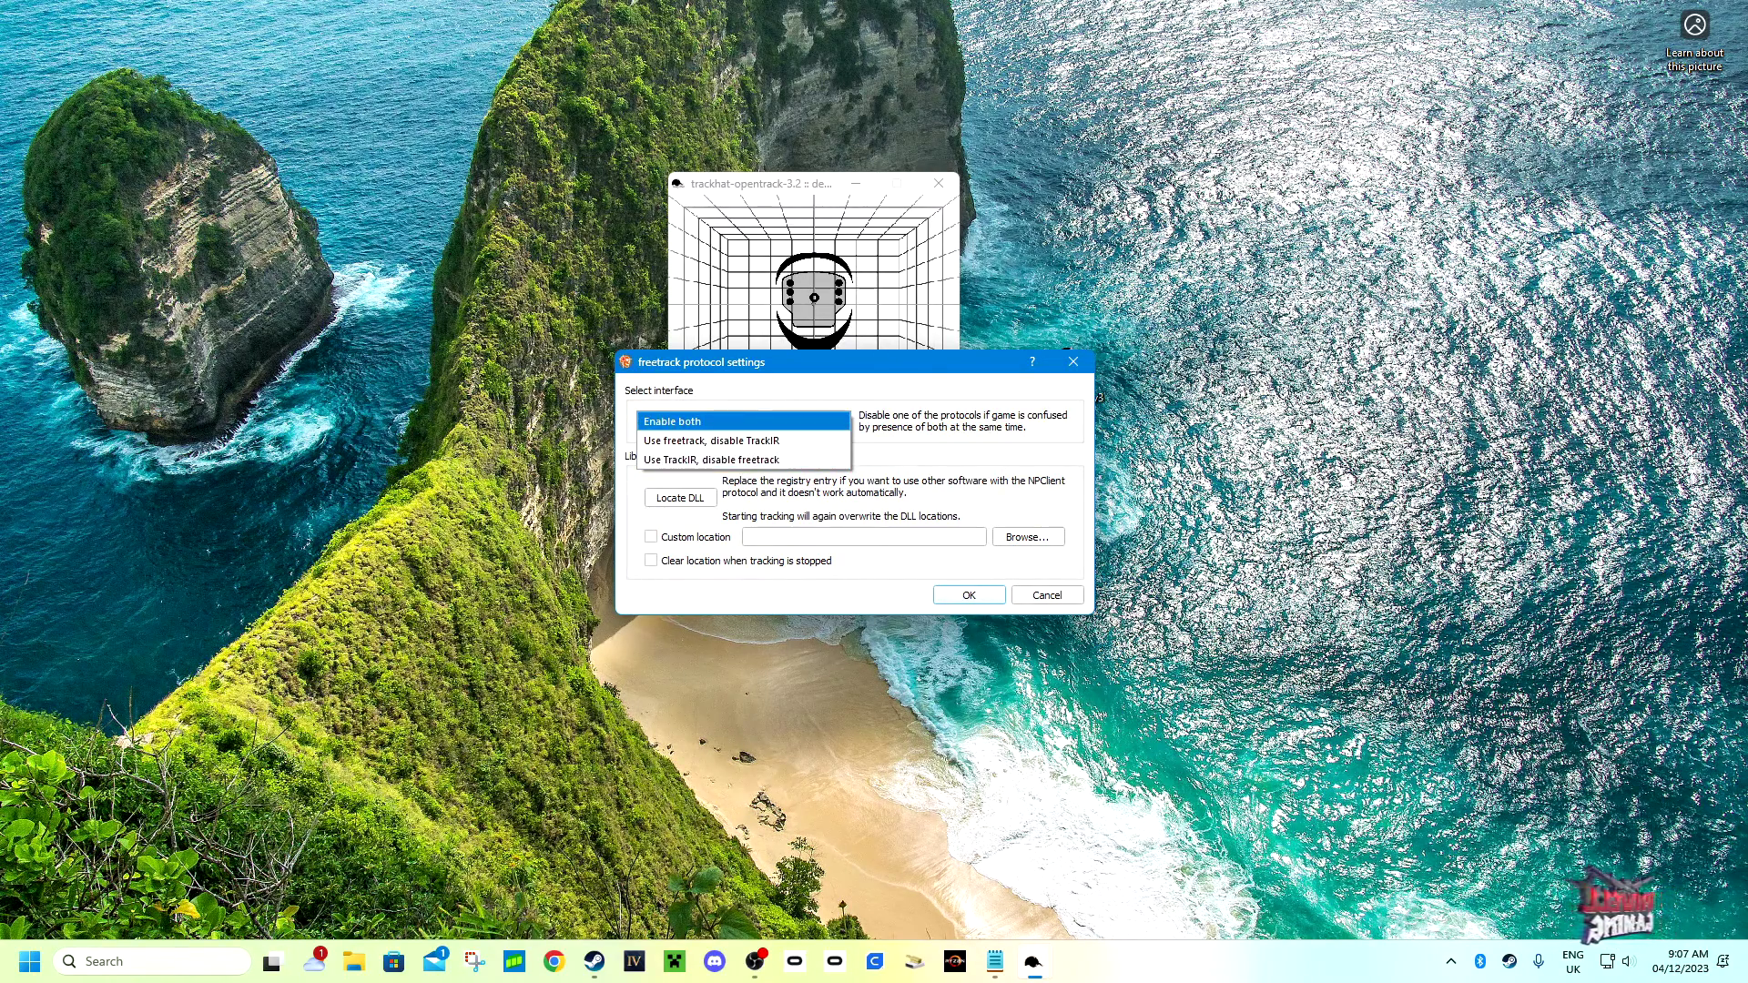
{"action": "key", "text": "Return"}
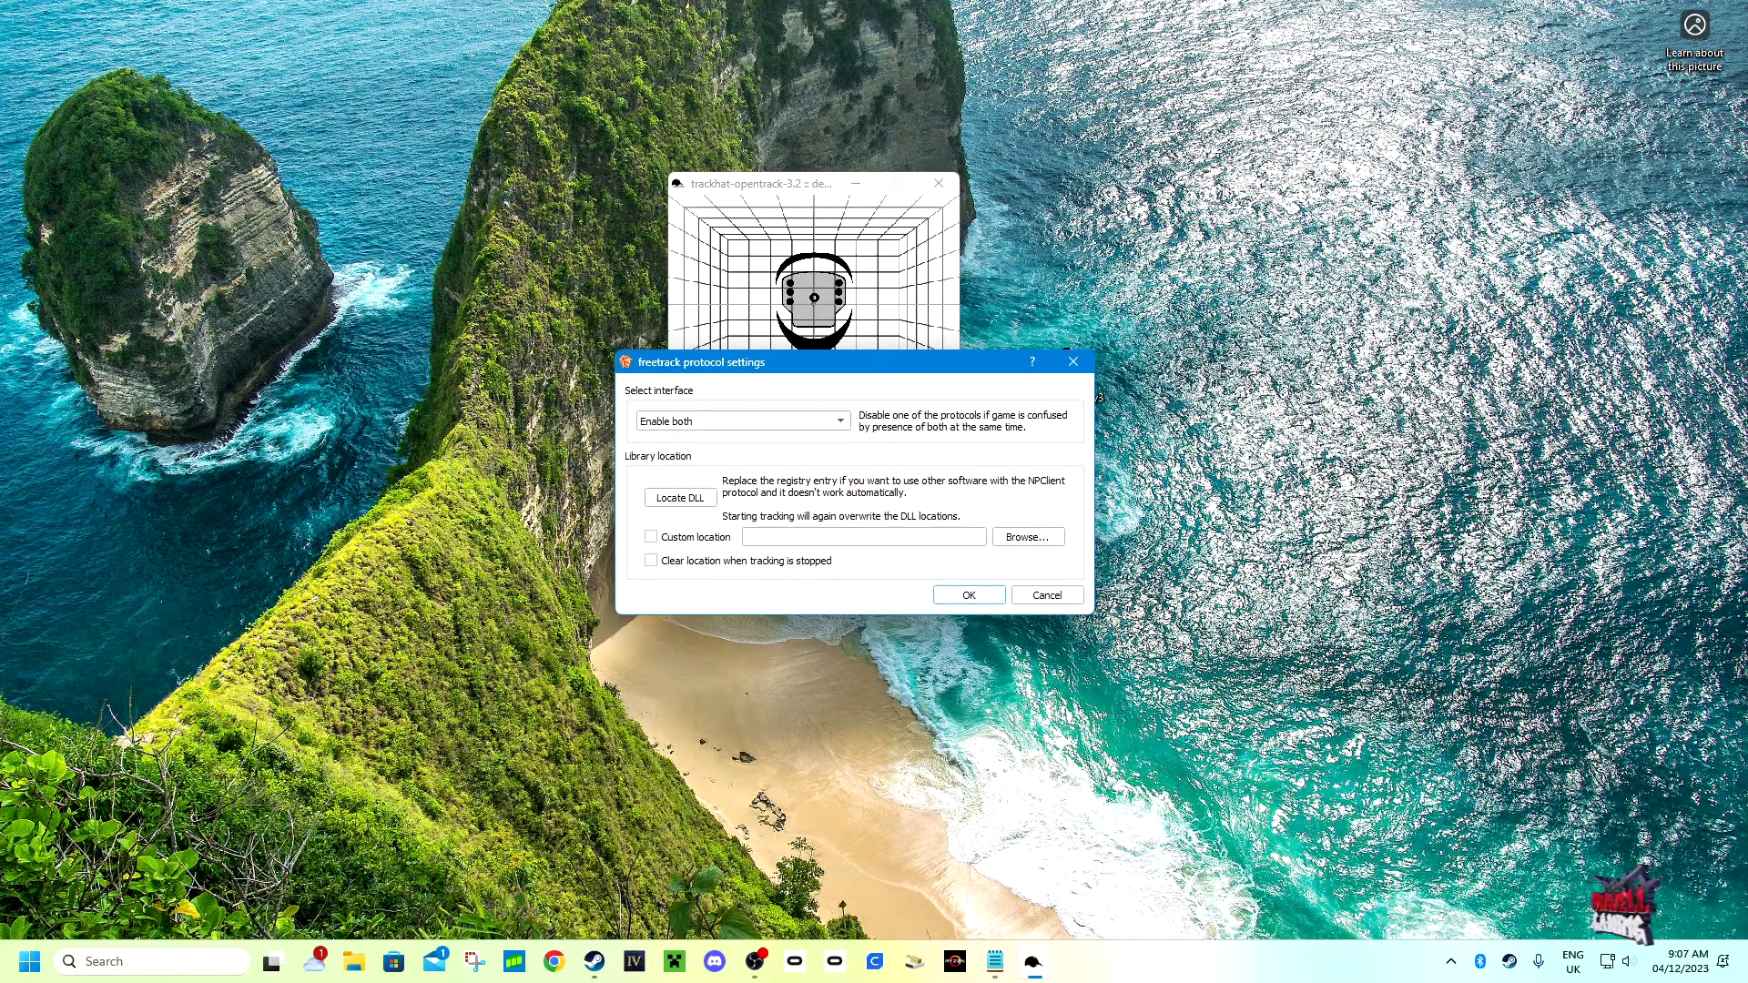
{"action": "key", "text": "Return"}
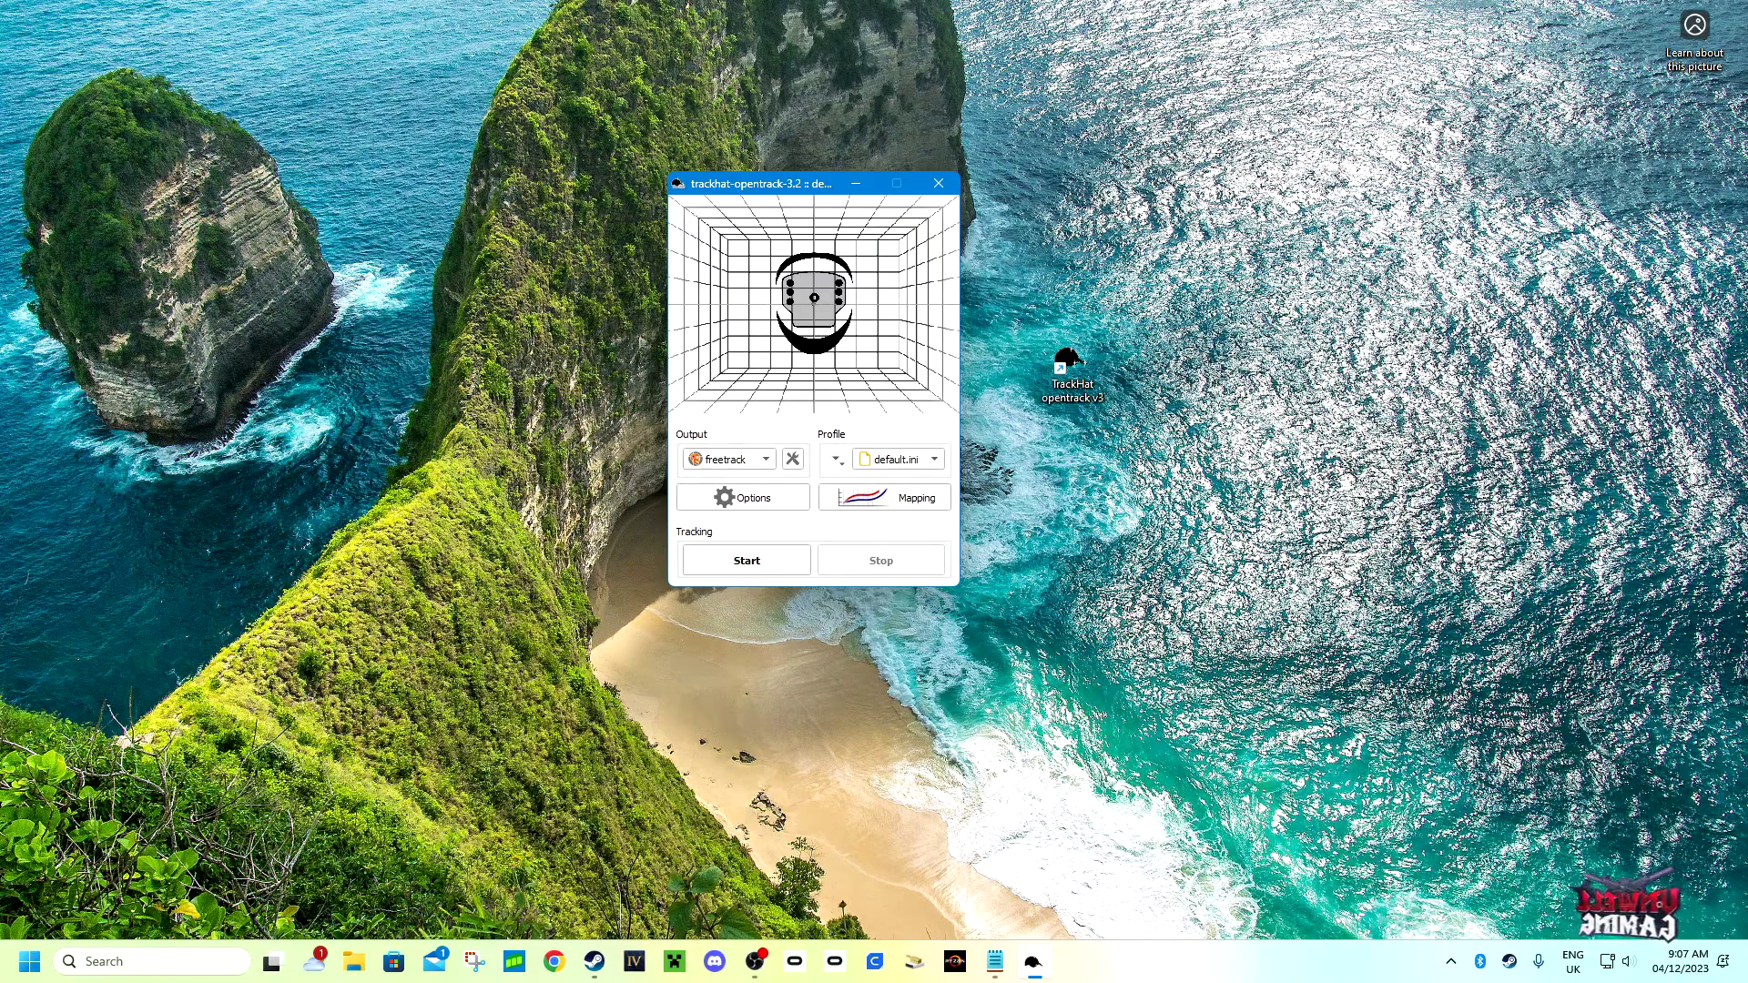
Create a new empty config profile named Test1.
{"action": "left_click", "coordinate": [836, 459]}
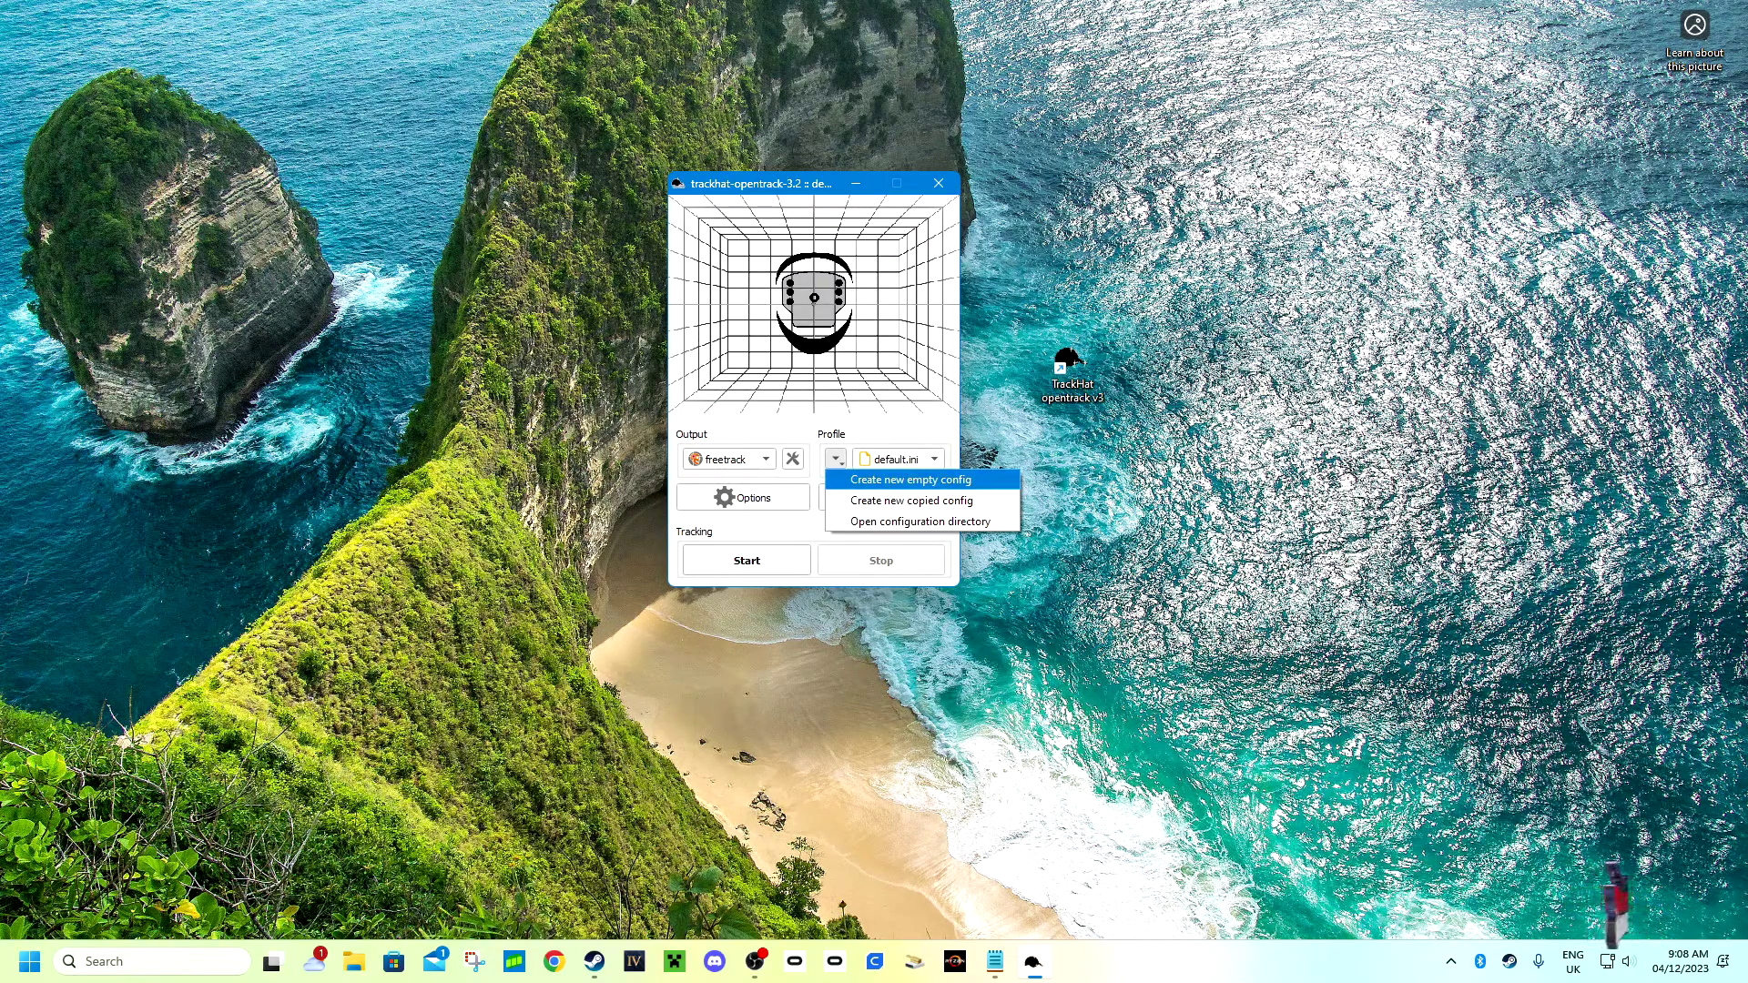
{"action": "left_click", "coordinate": [911, 480]}
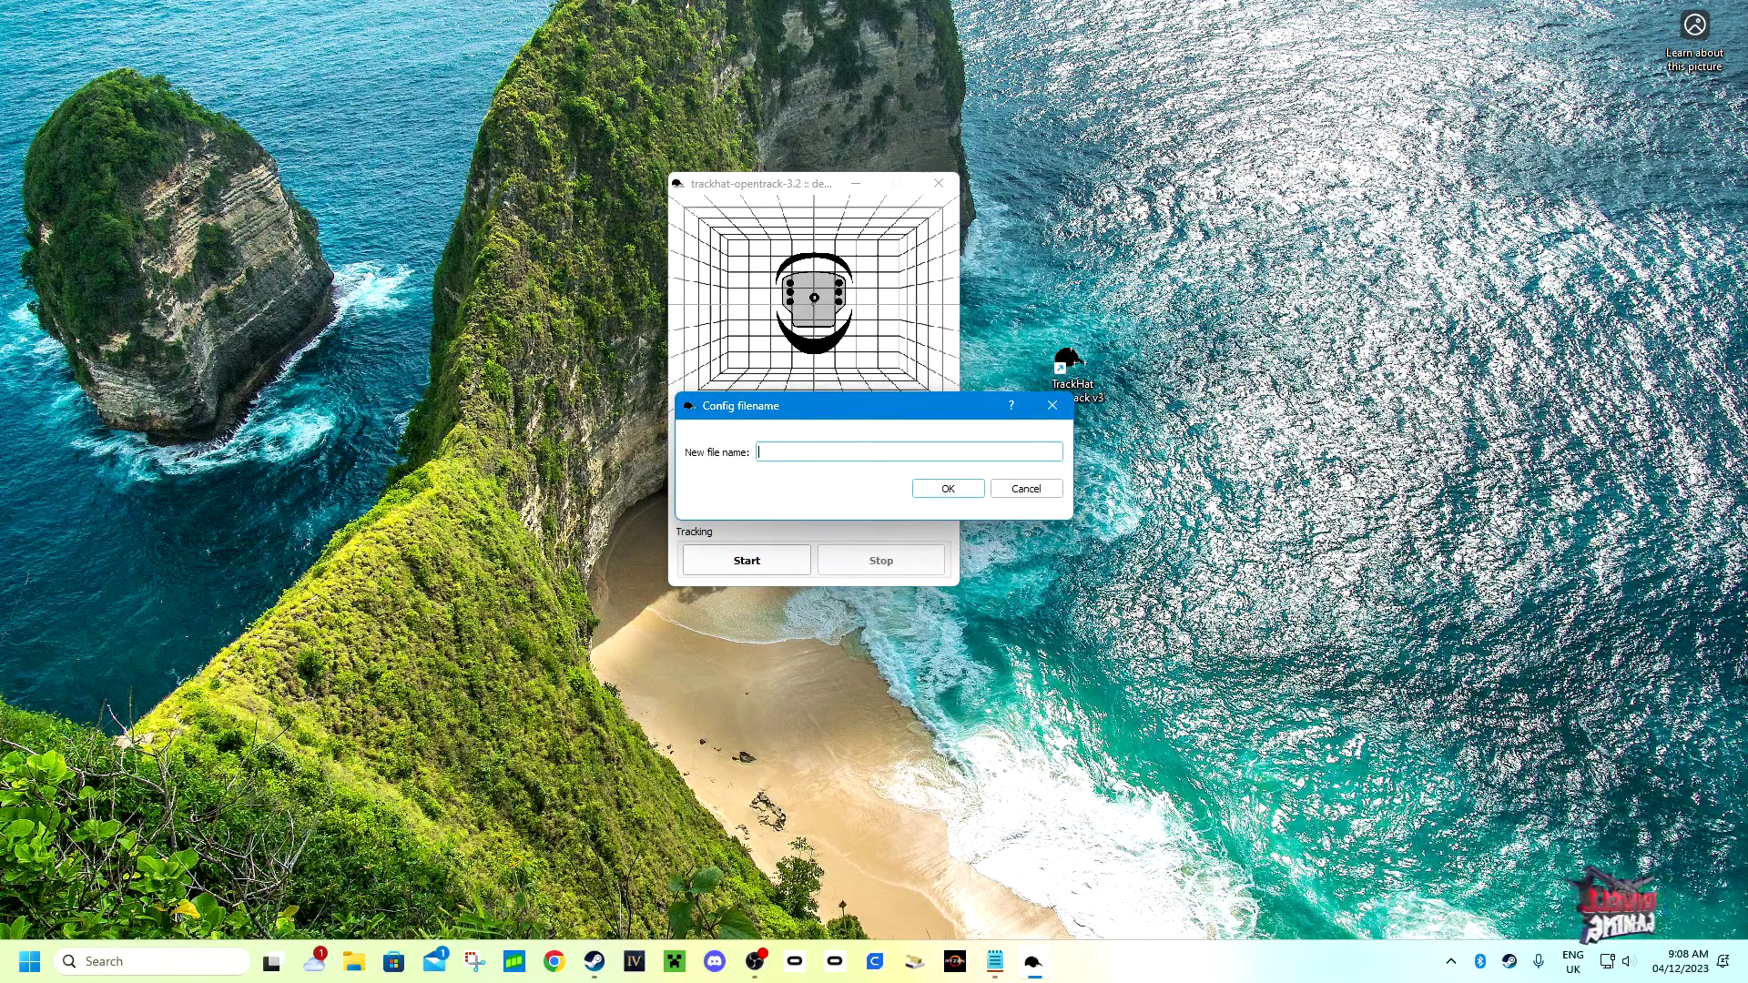
{"action": "type", "text": "Te"}
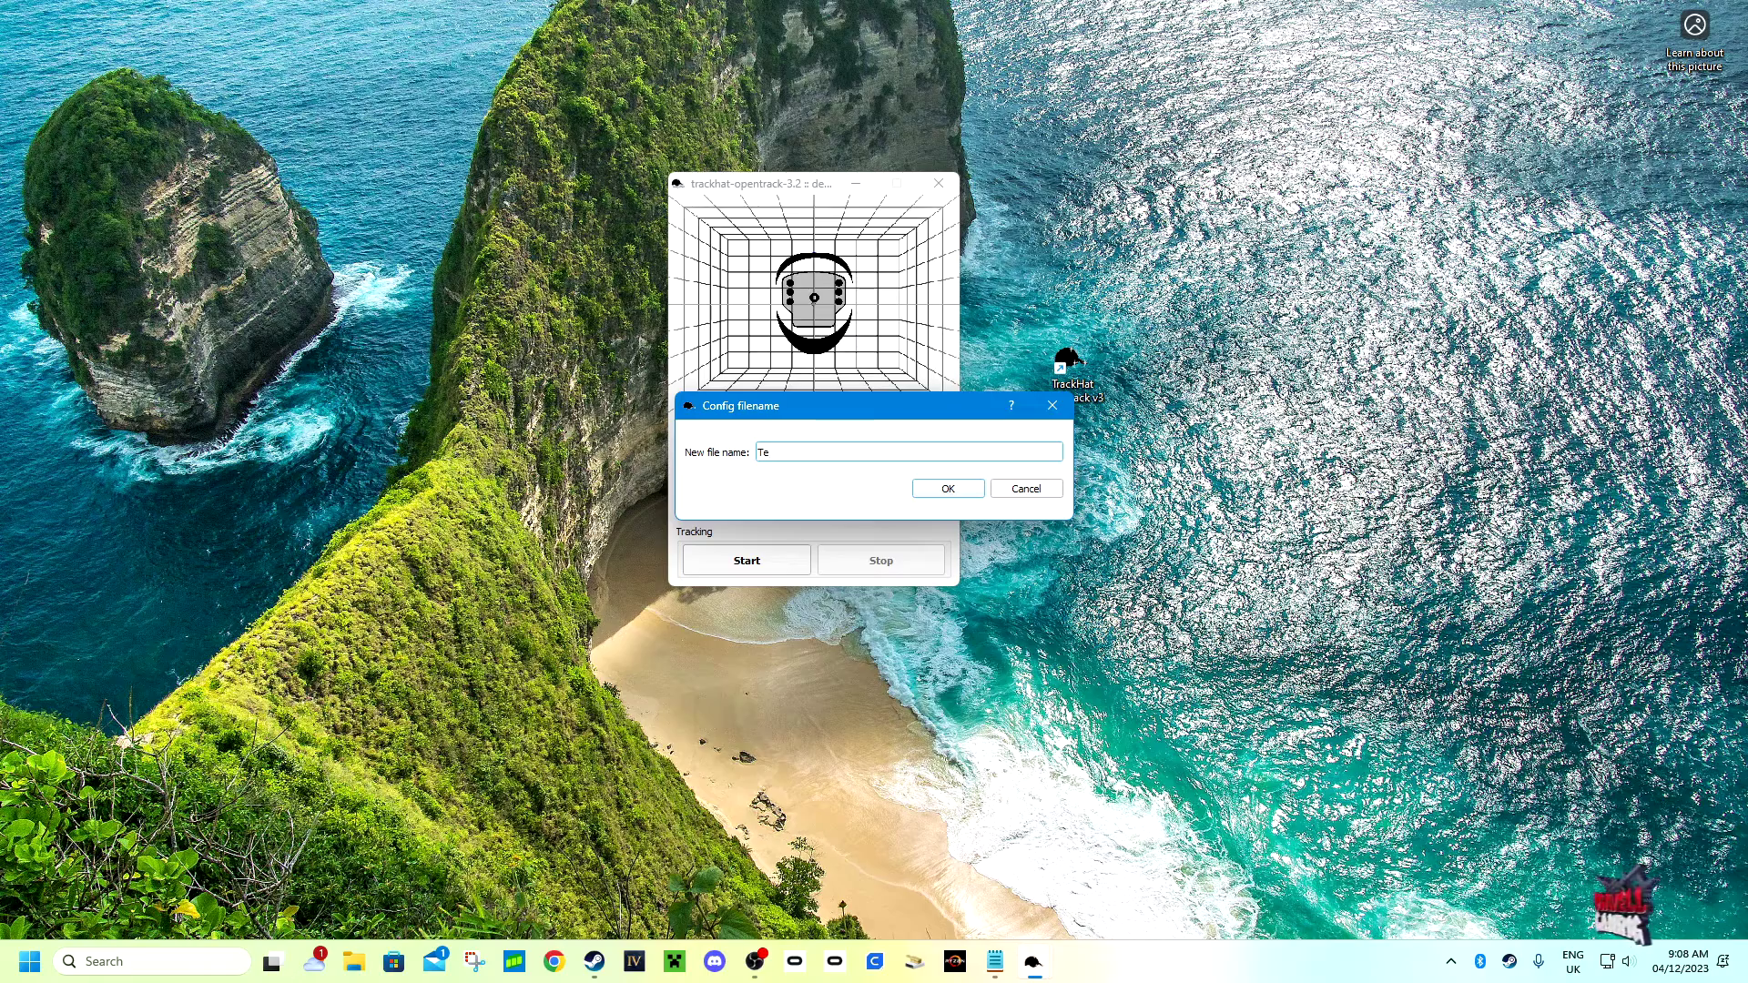
{"action": "type", "text": "st1"}
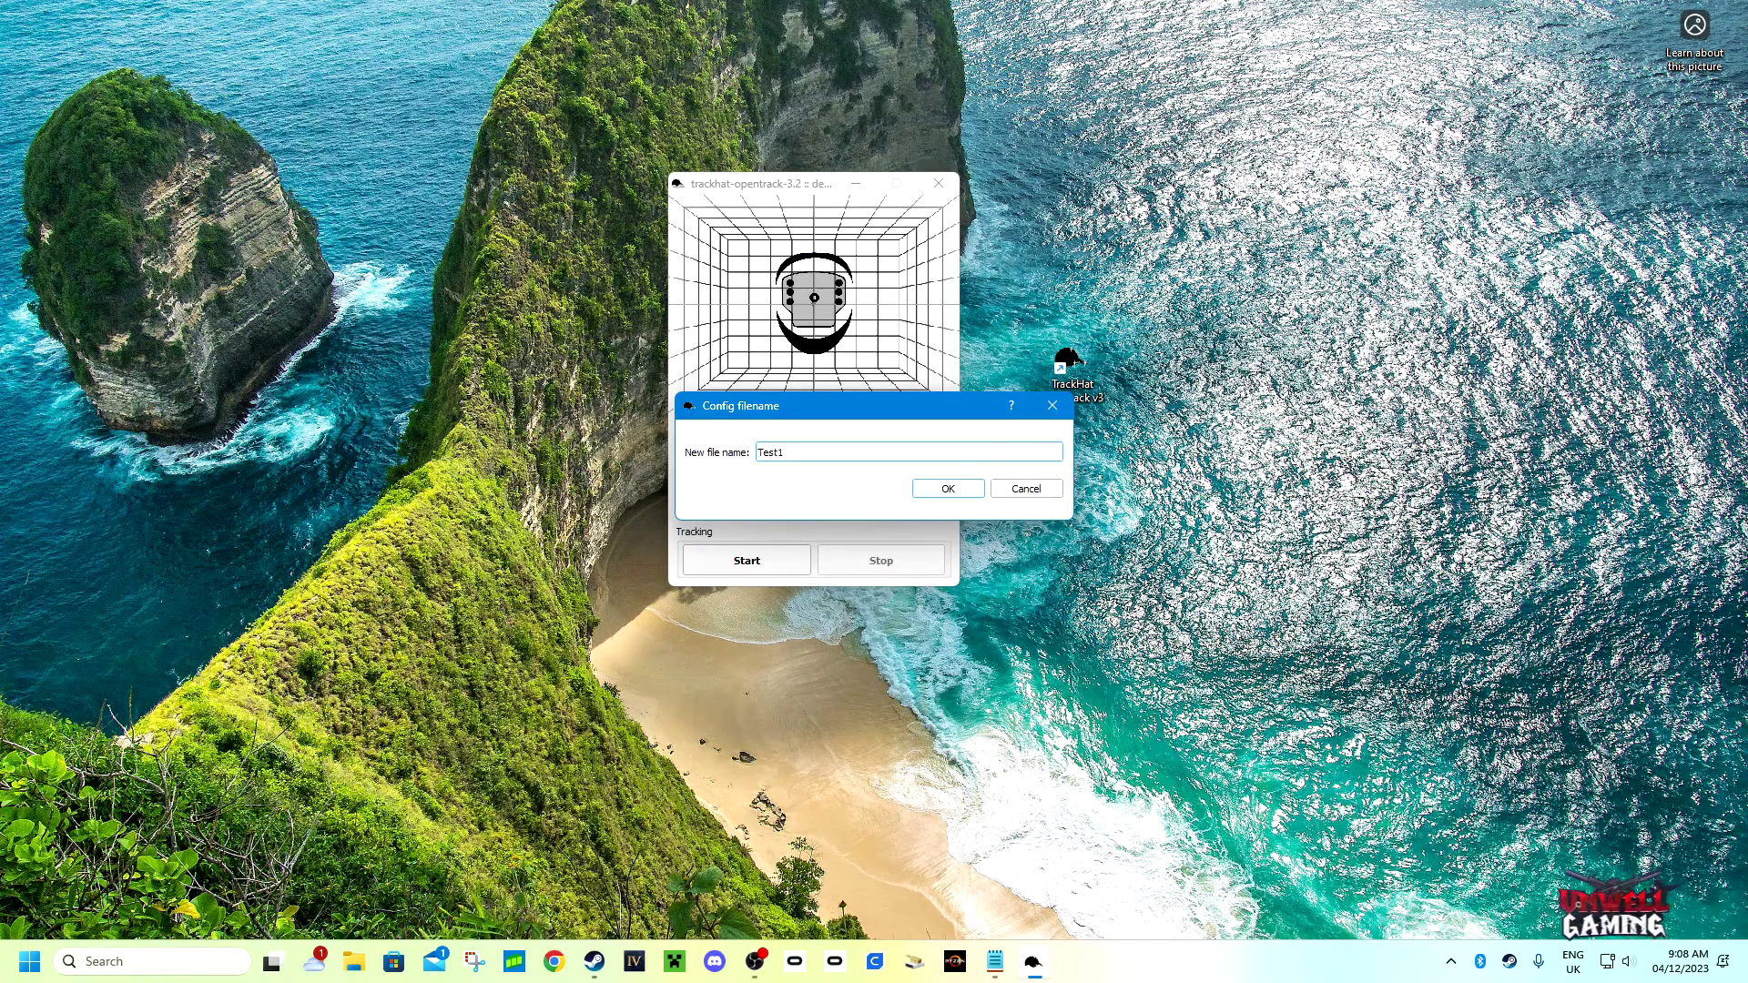
{"action": "key", "text": "Return"}
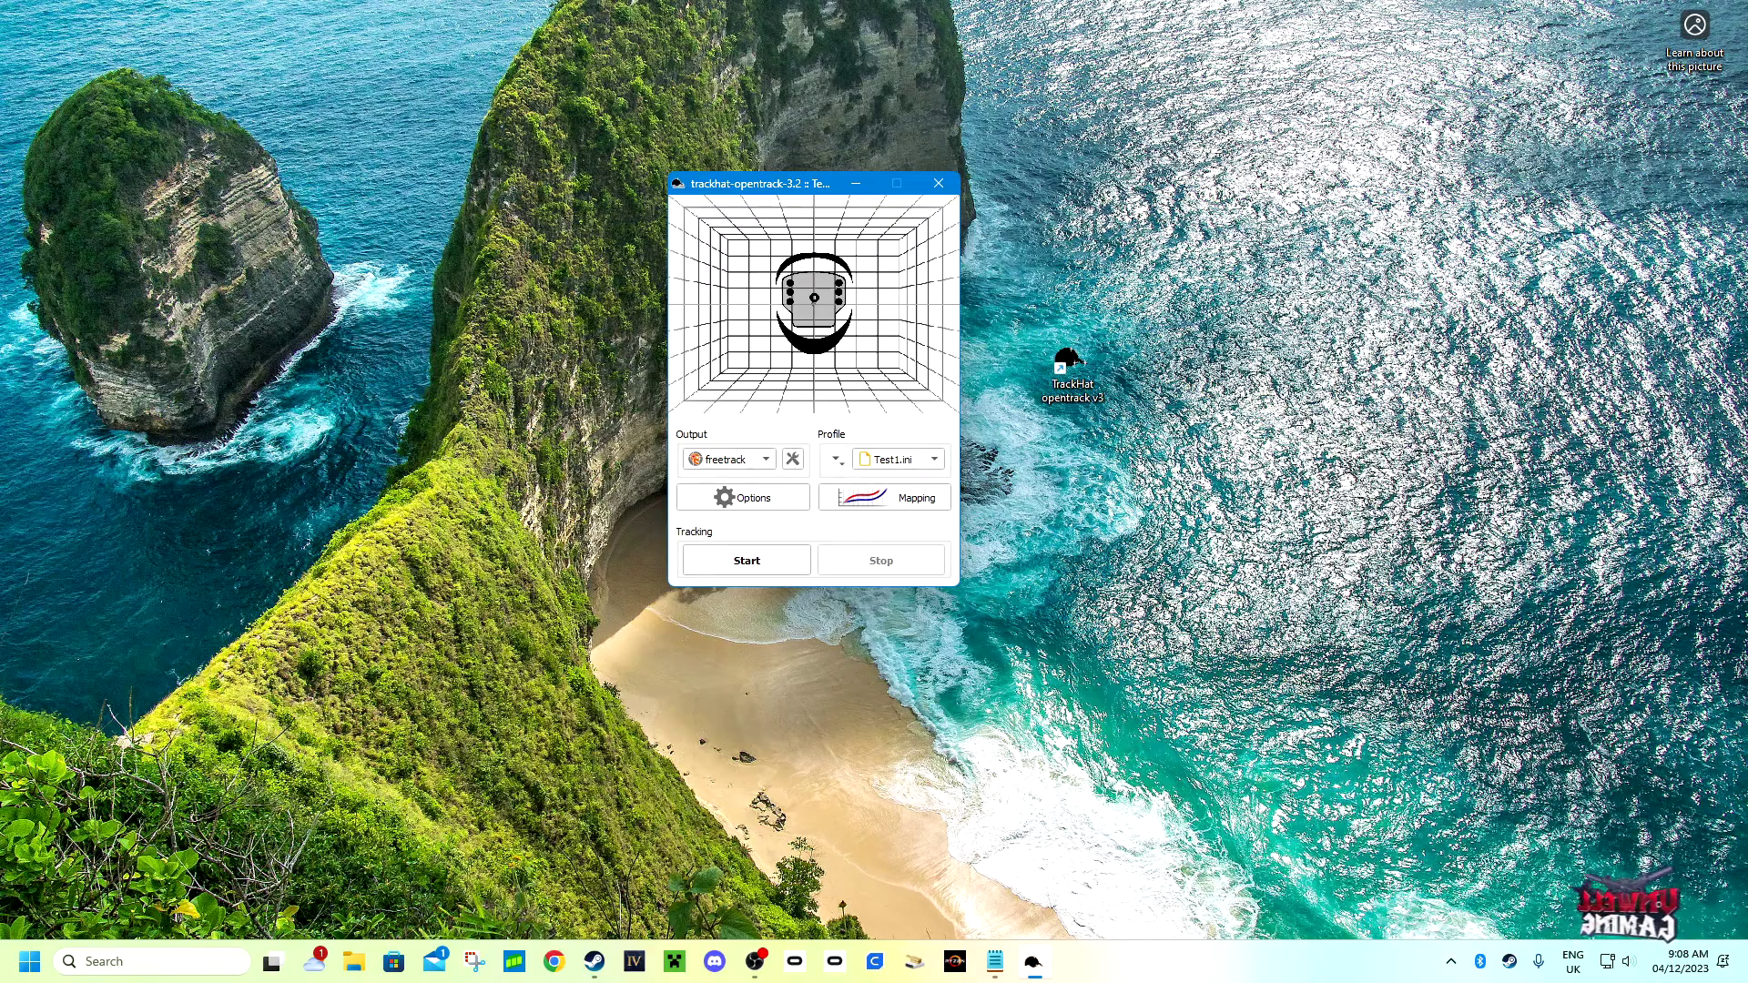
Switch briefly to default.ini, then make Test1.ini the active profile.
{"action": "left_click", "coordinate": [934, 460]}
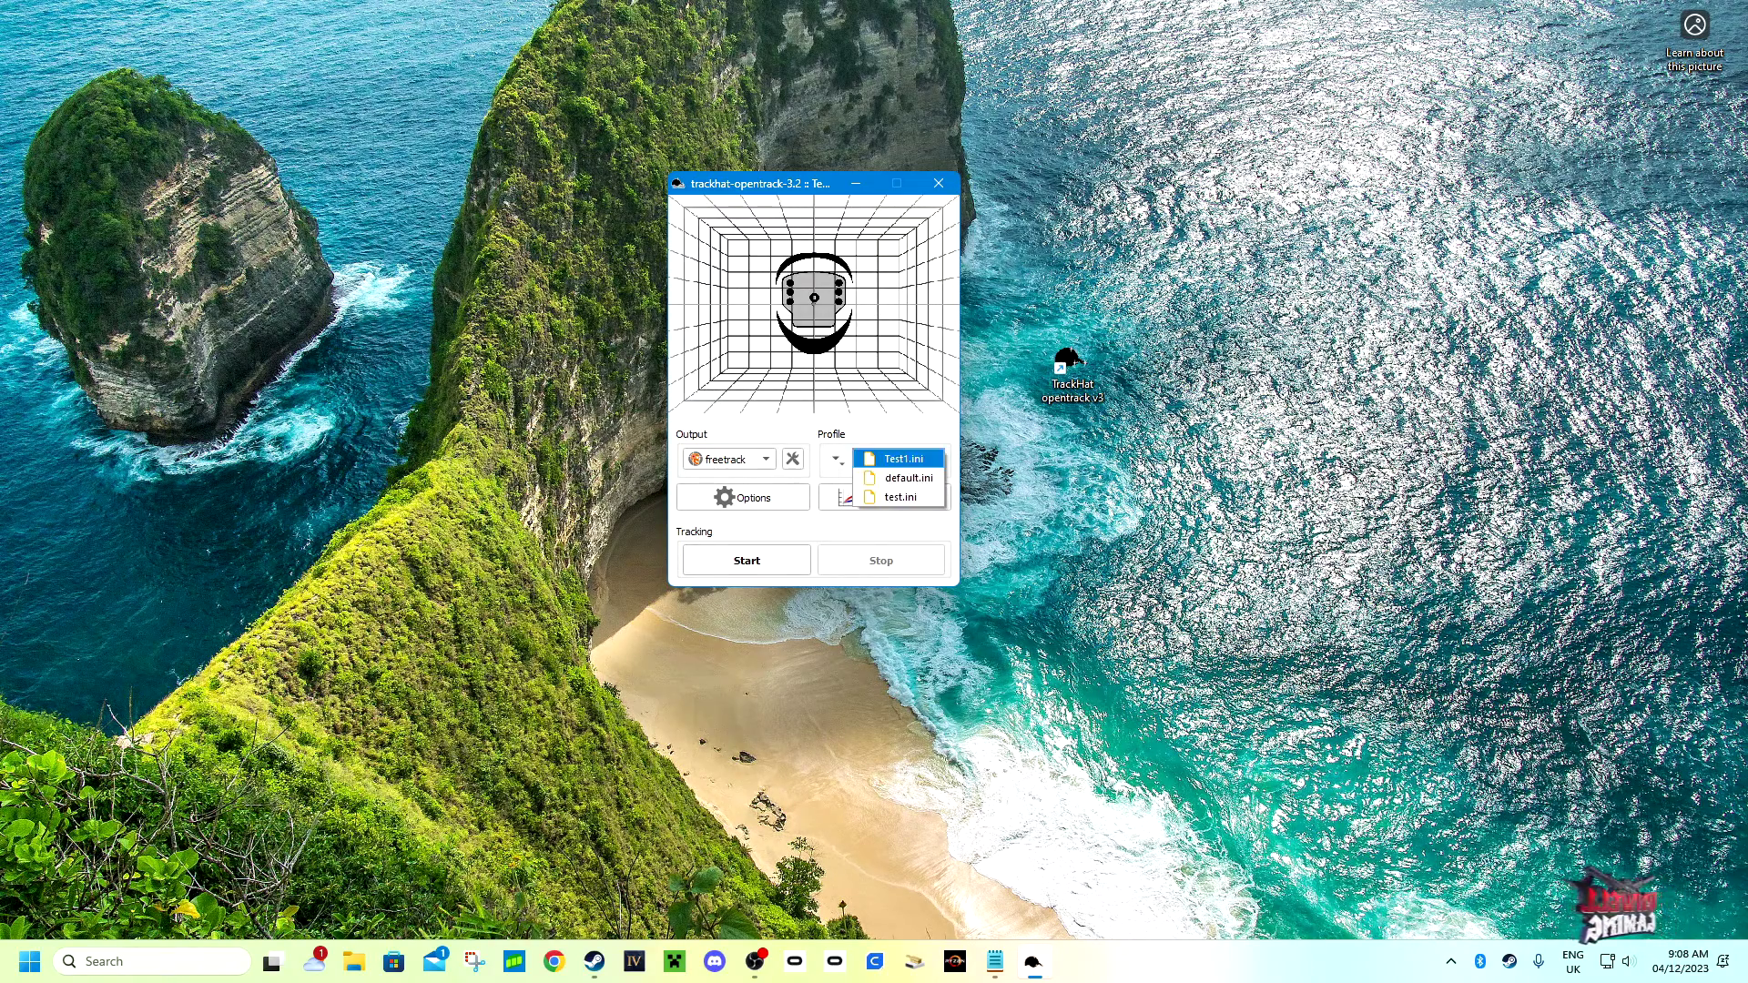
{"action": "key", "text": "Down"}
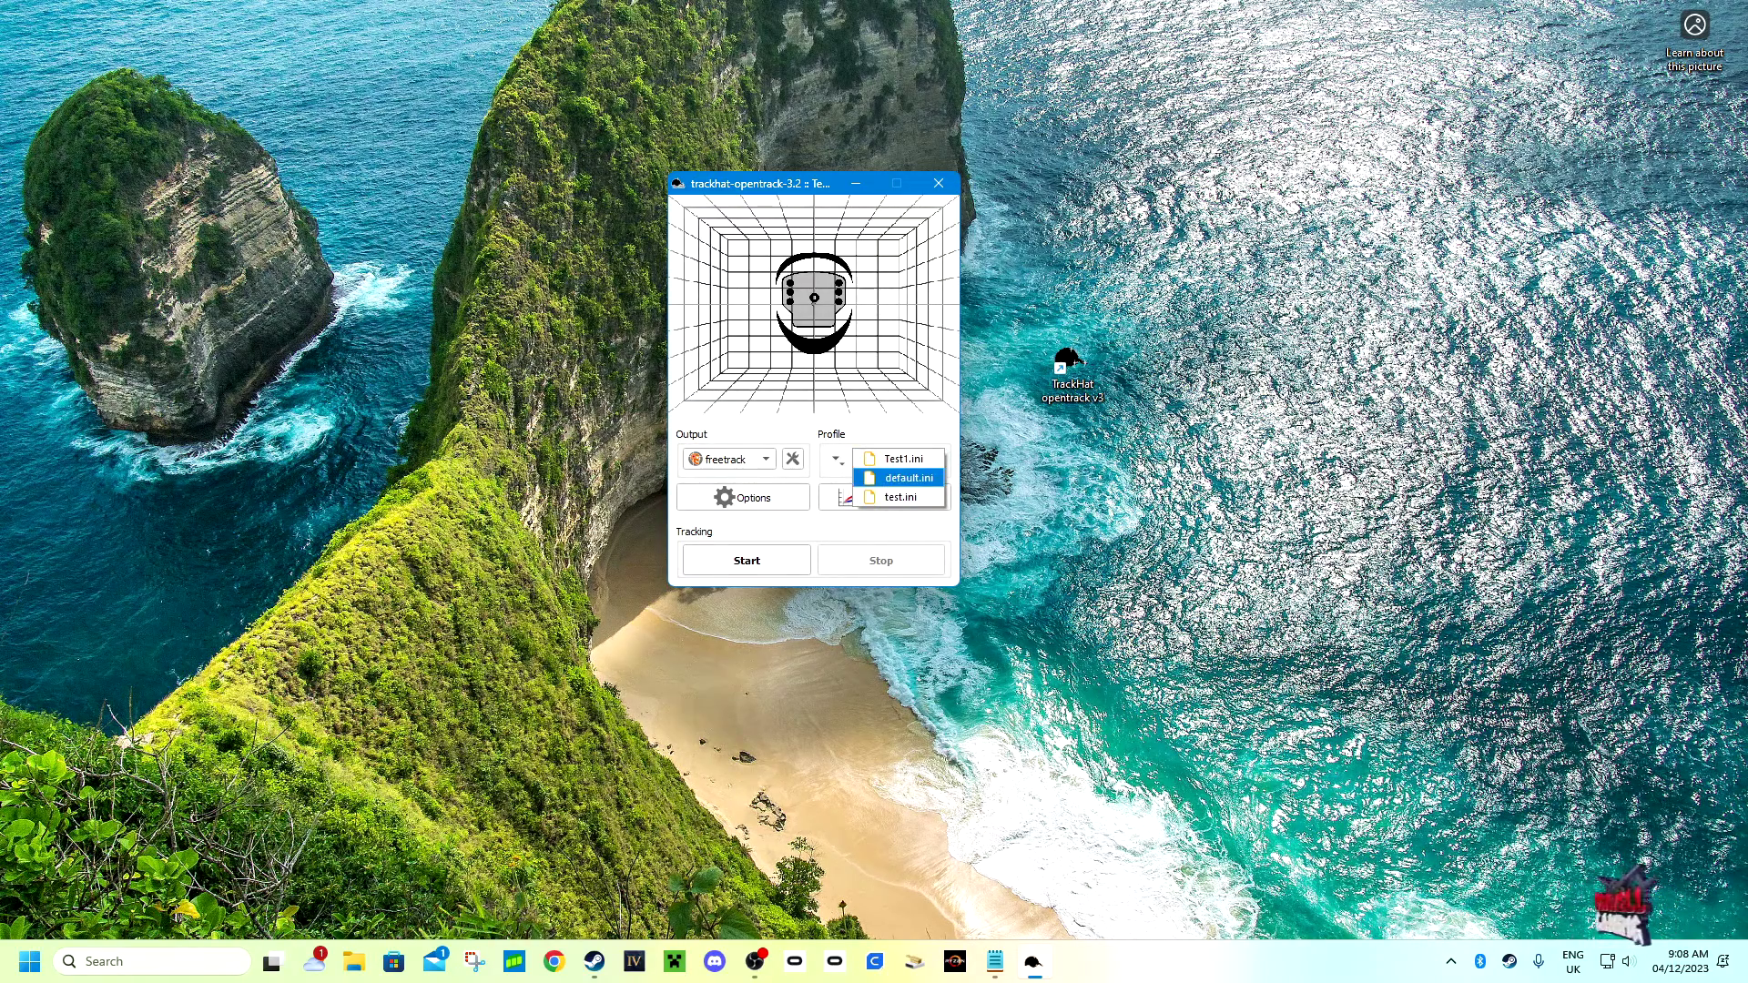
{"action": "key", "text": "Return"}
{"action": "key", "text": "alt+Down"}
{"action": "key", "text": "Up"}
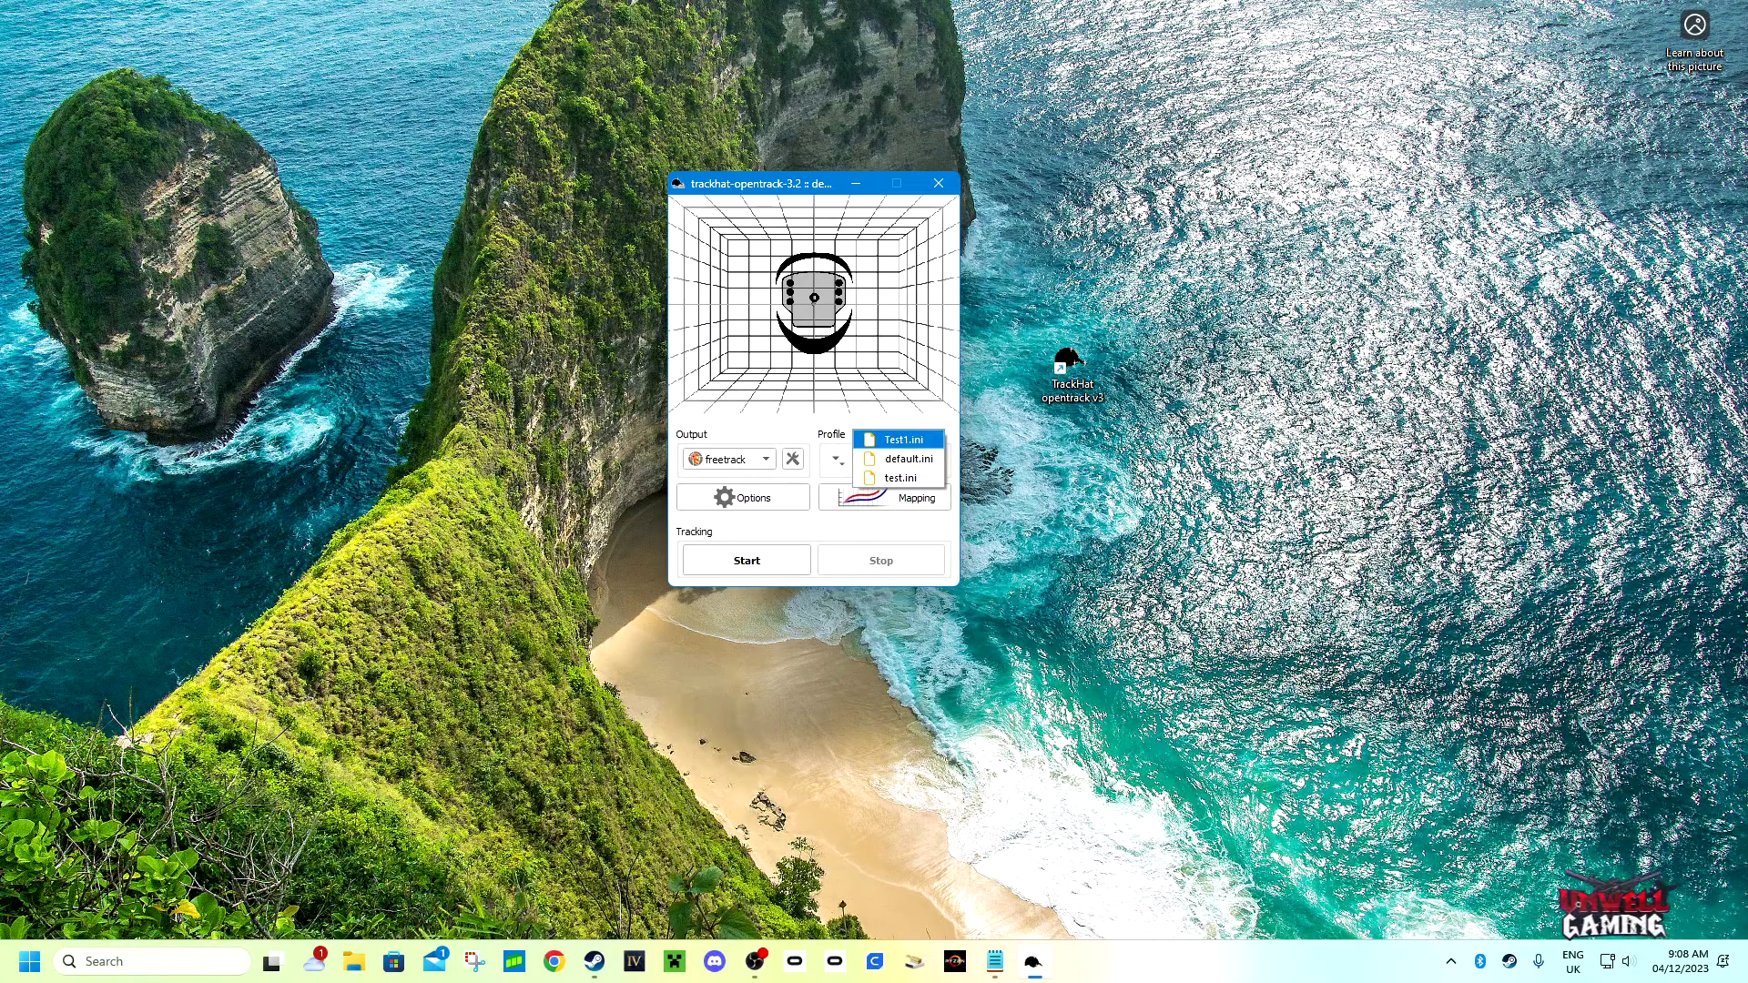
{"action": "key", "text": "Return"}
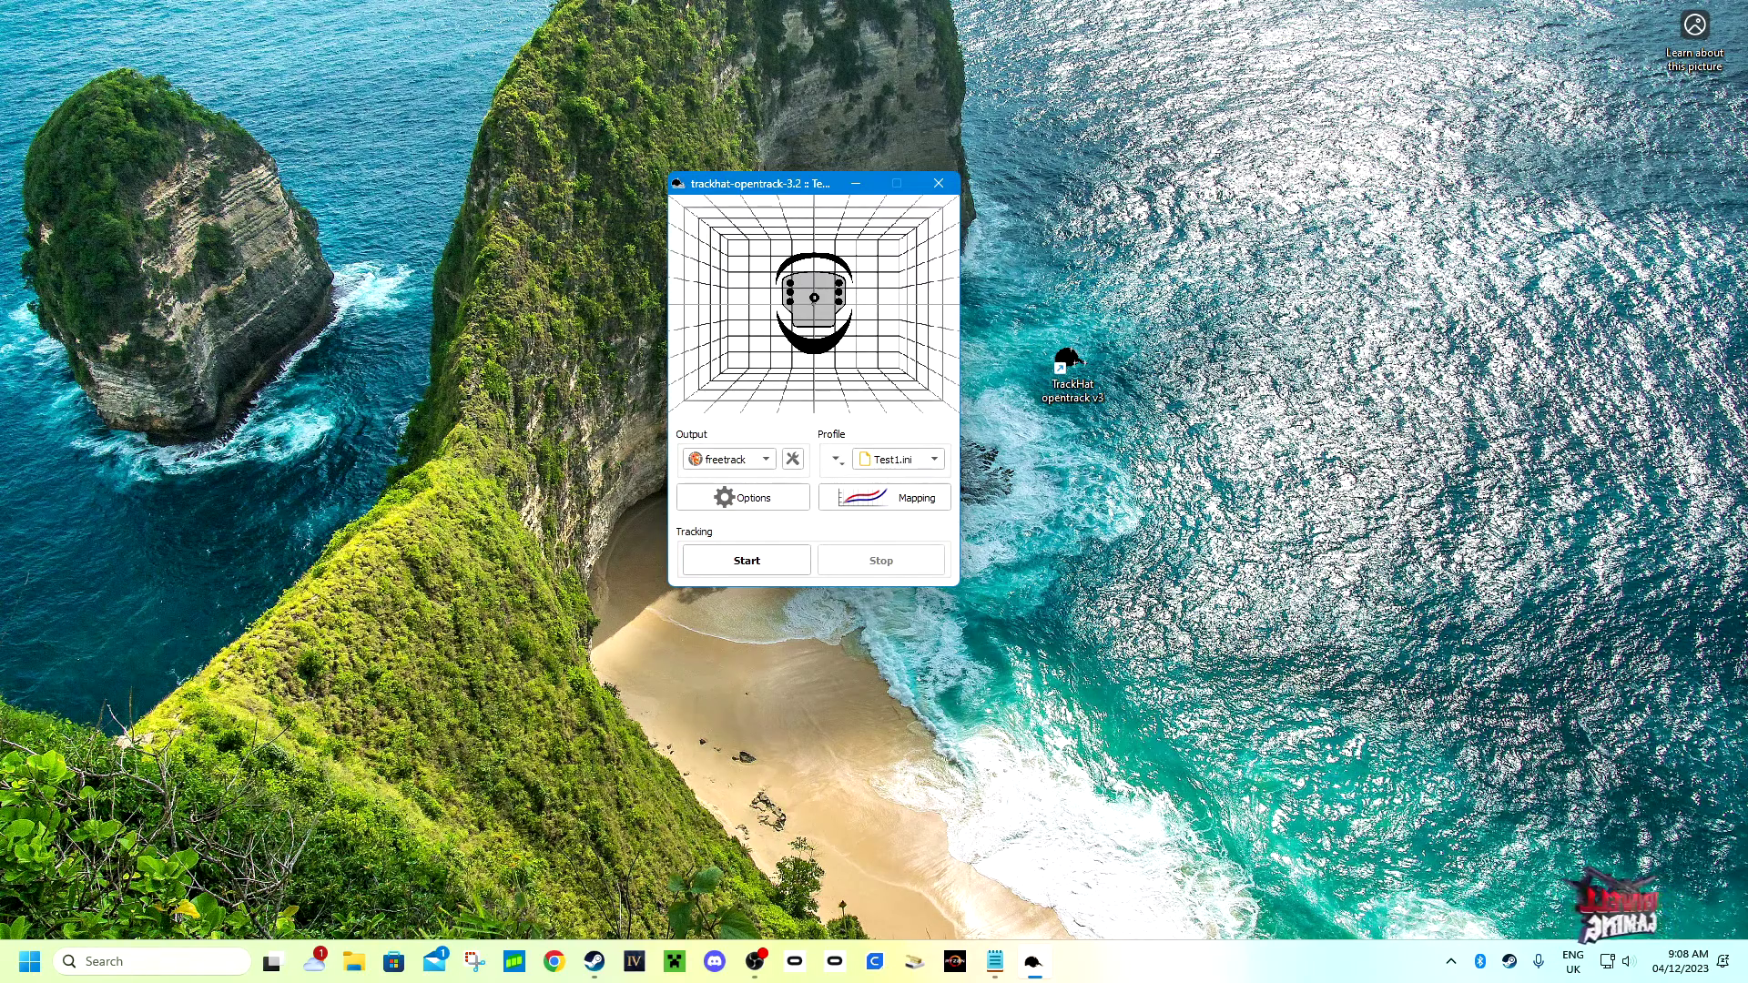
In the tracker options, select the TrackHat sensor as the camera.
{"action": "left_click", "coordinate": [744, 497]}
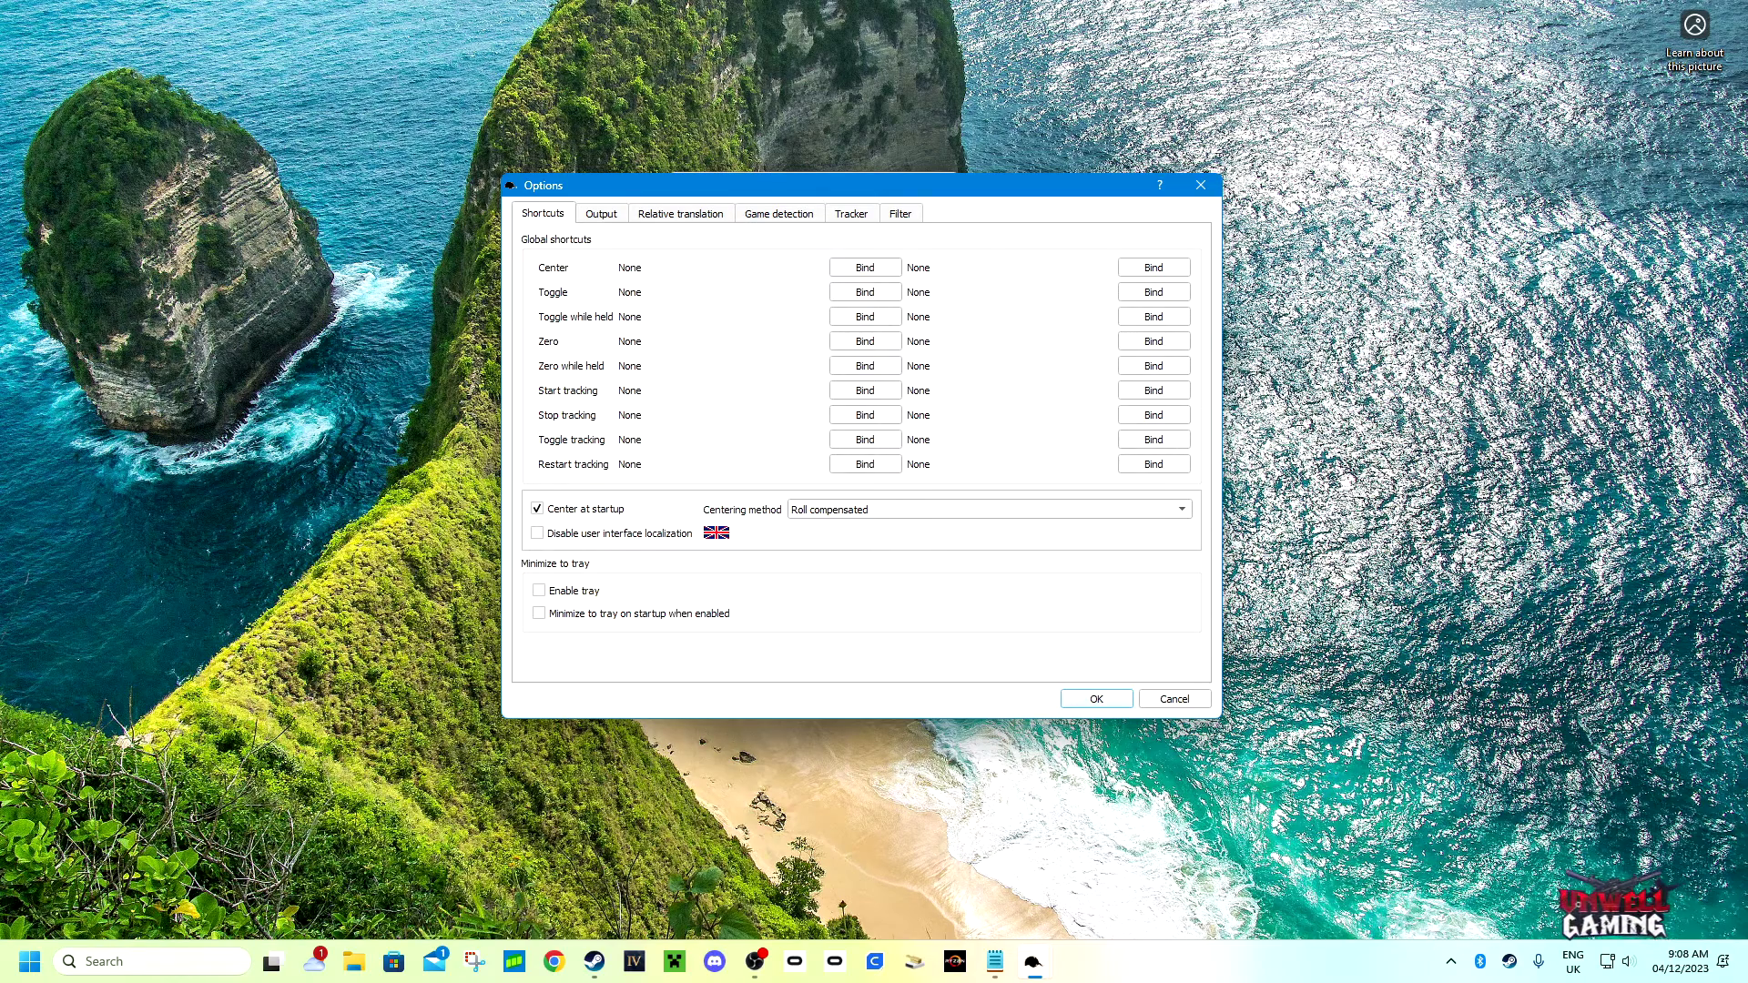
{"action": "key", "text": "ctrl+Tab"}
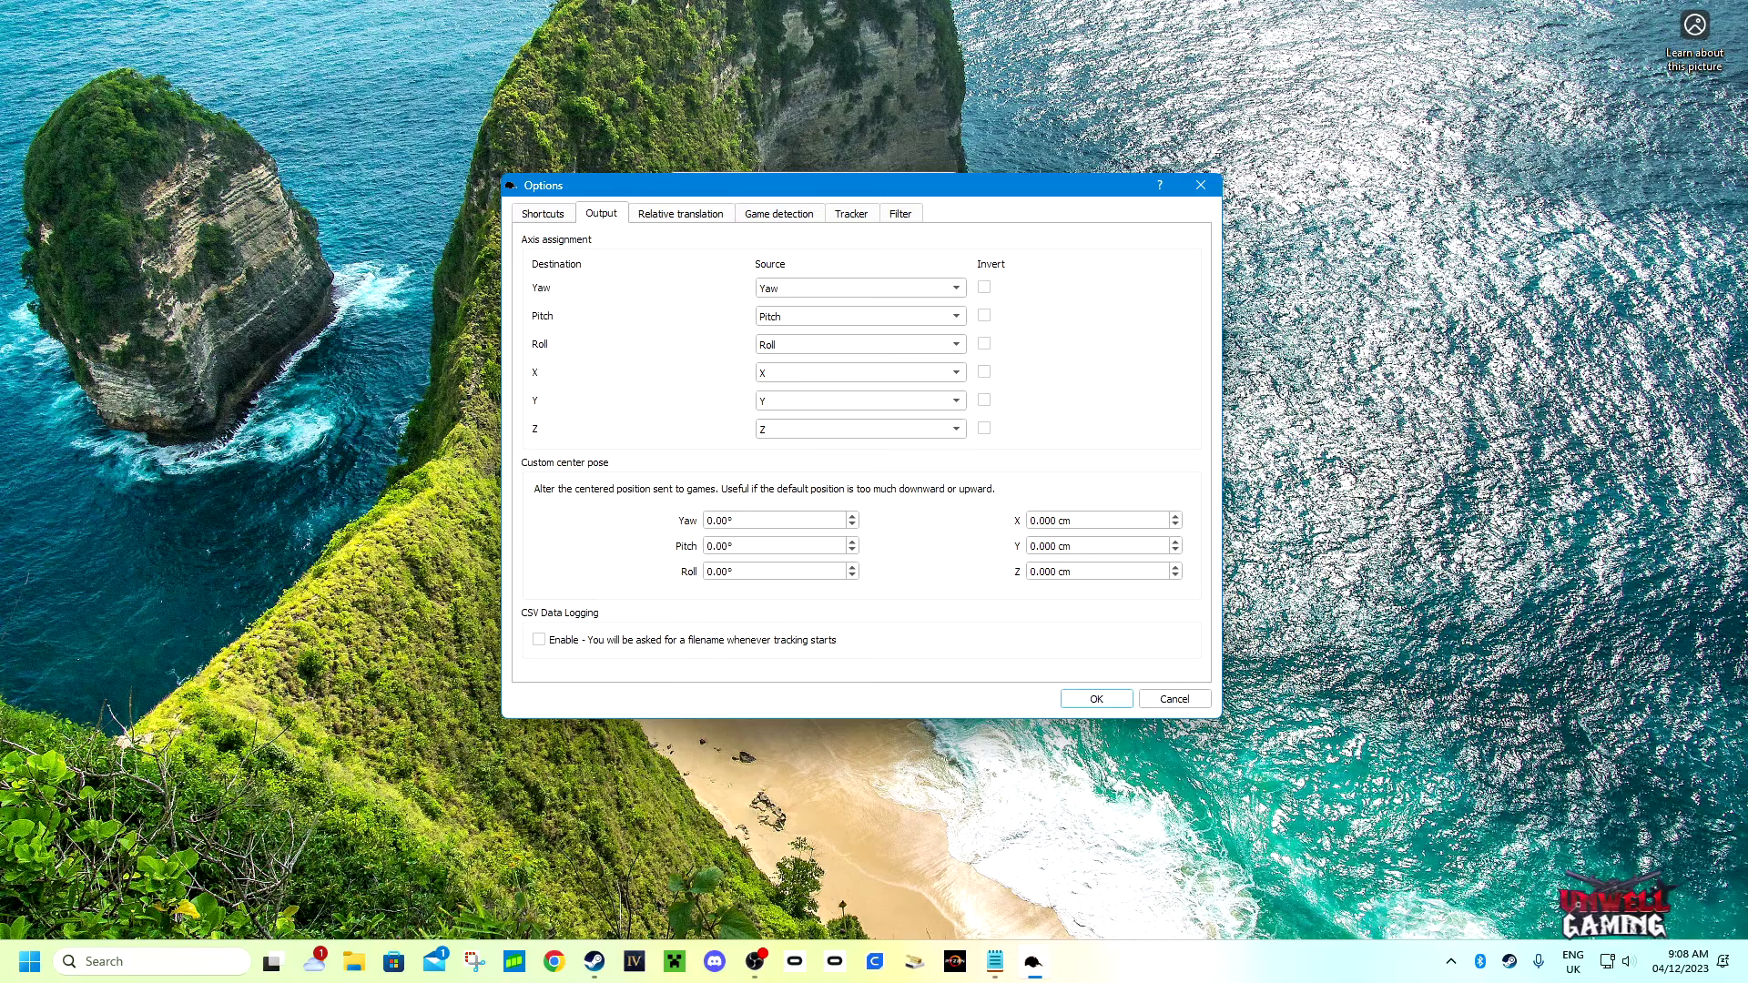
{"action": "left_click", "coordinate": [852, 214]}
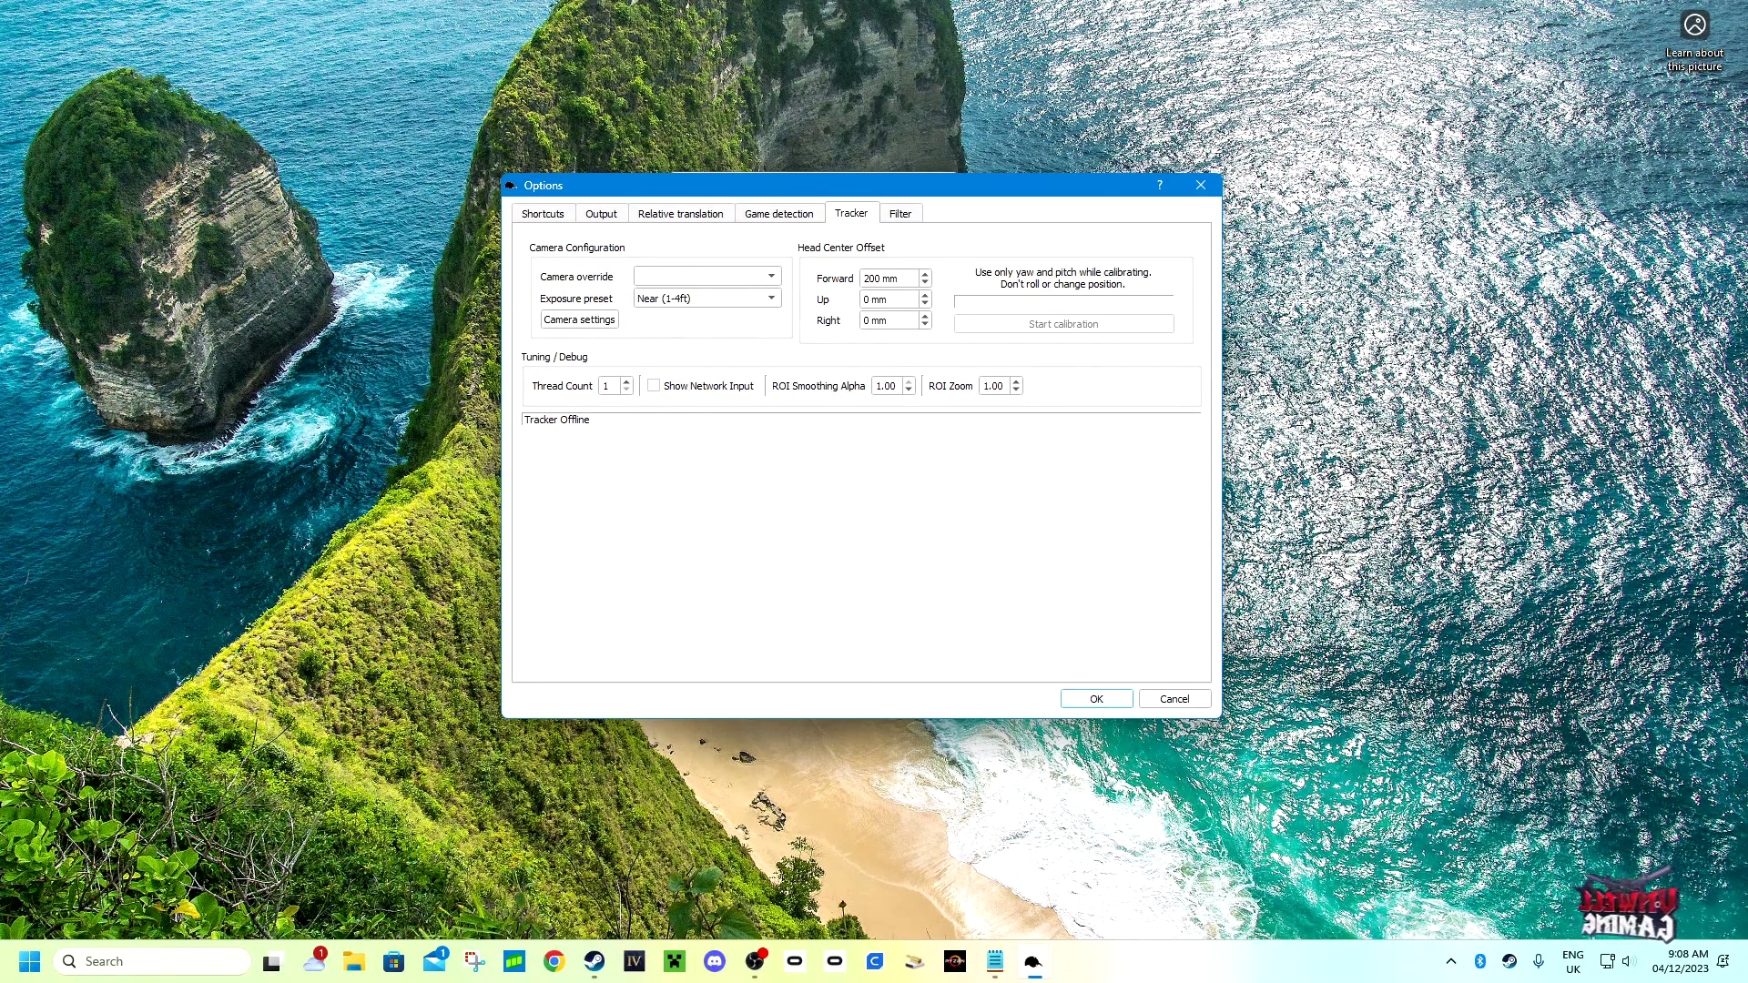
{"action": "left_click", "coordinate": [771, 276]}
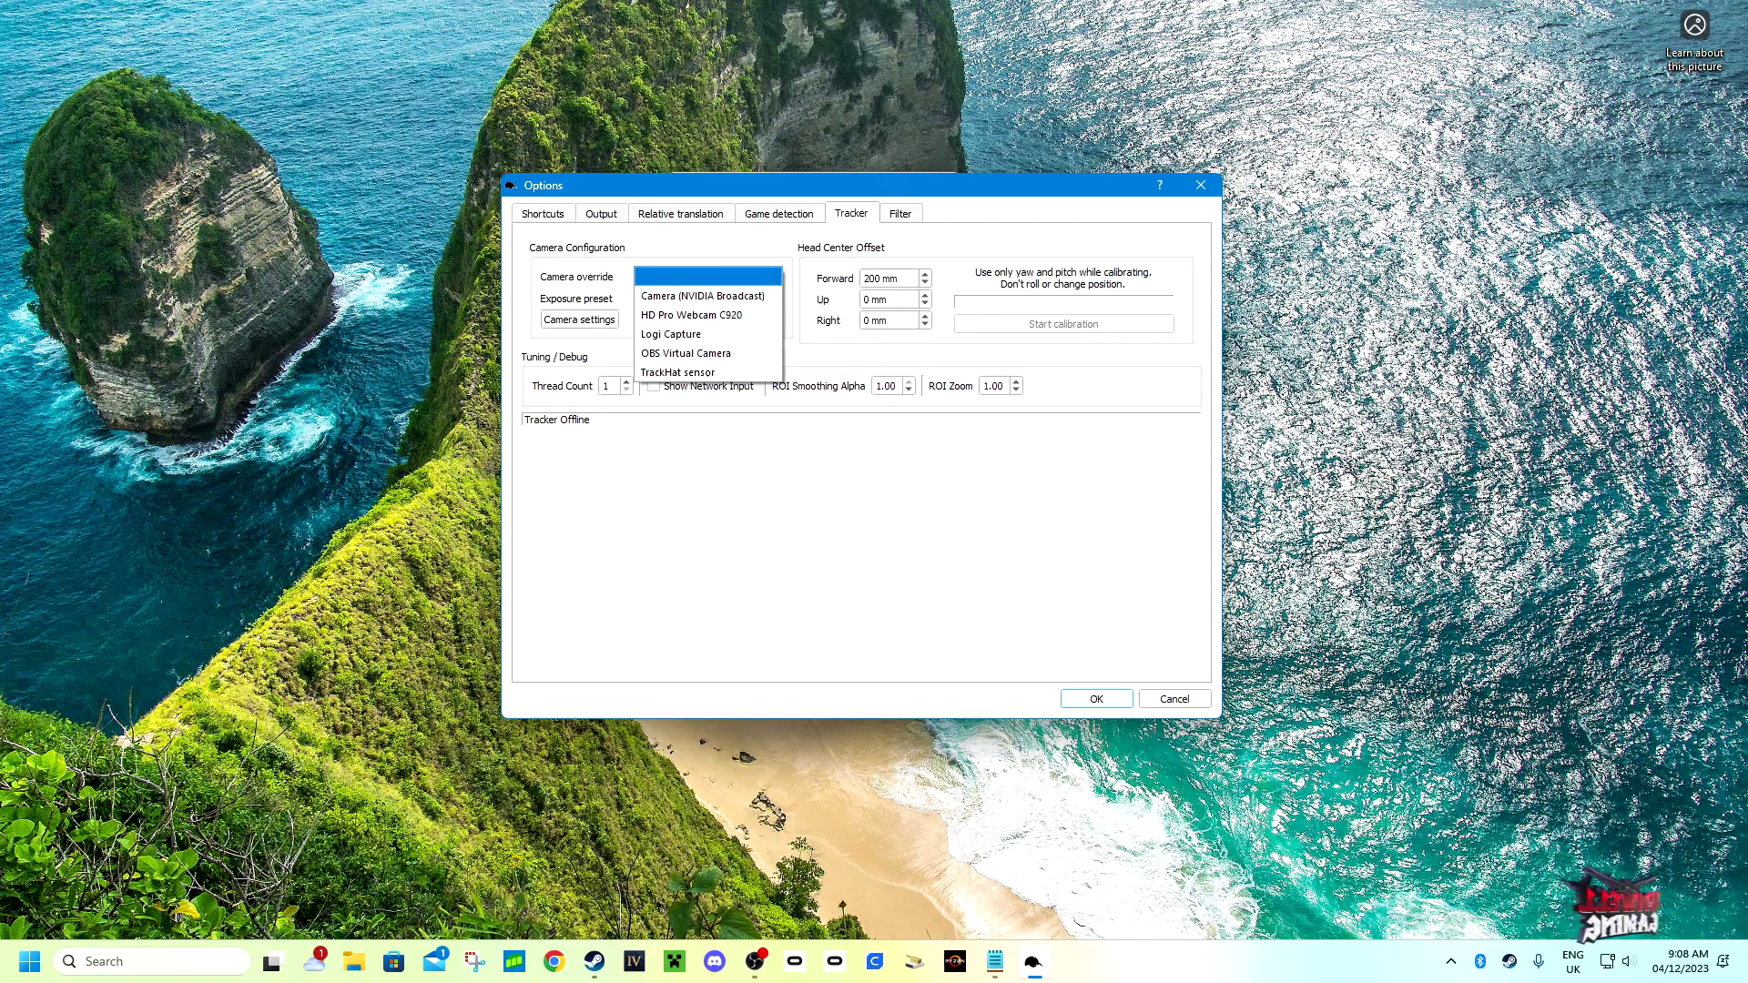
{"action": "key", "text": "Down"}
{"action": "key", "text": "Down"}
{"action": "key", "text": "Down"}
{"action": "key", "text": "Down"}
{"action": "key", "text": "Down"}
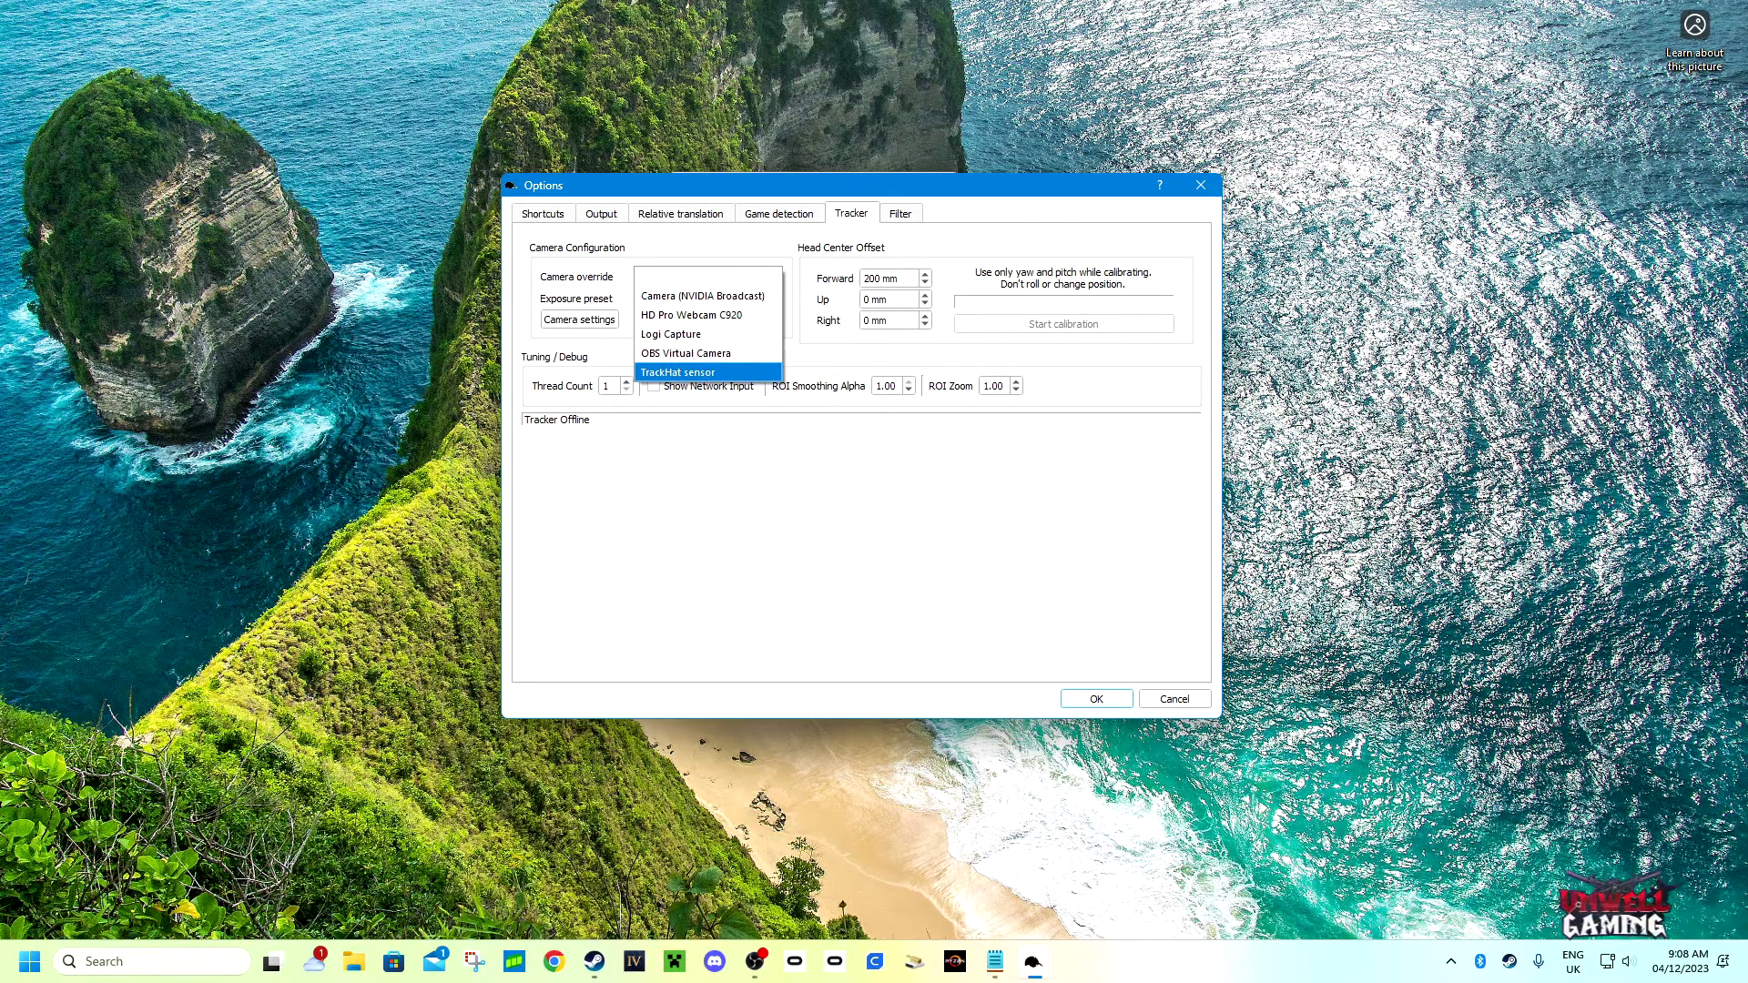
{"action": "key", "text": "Return"}
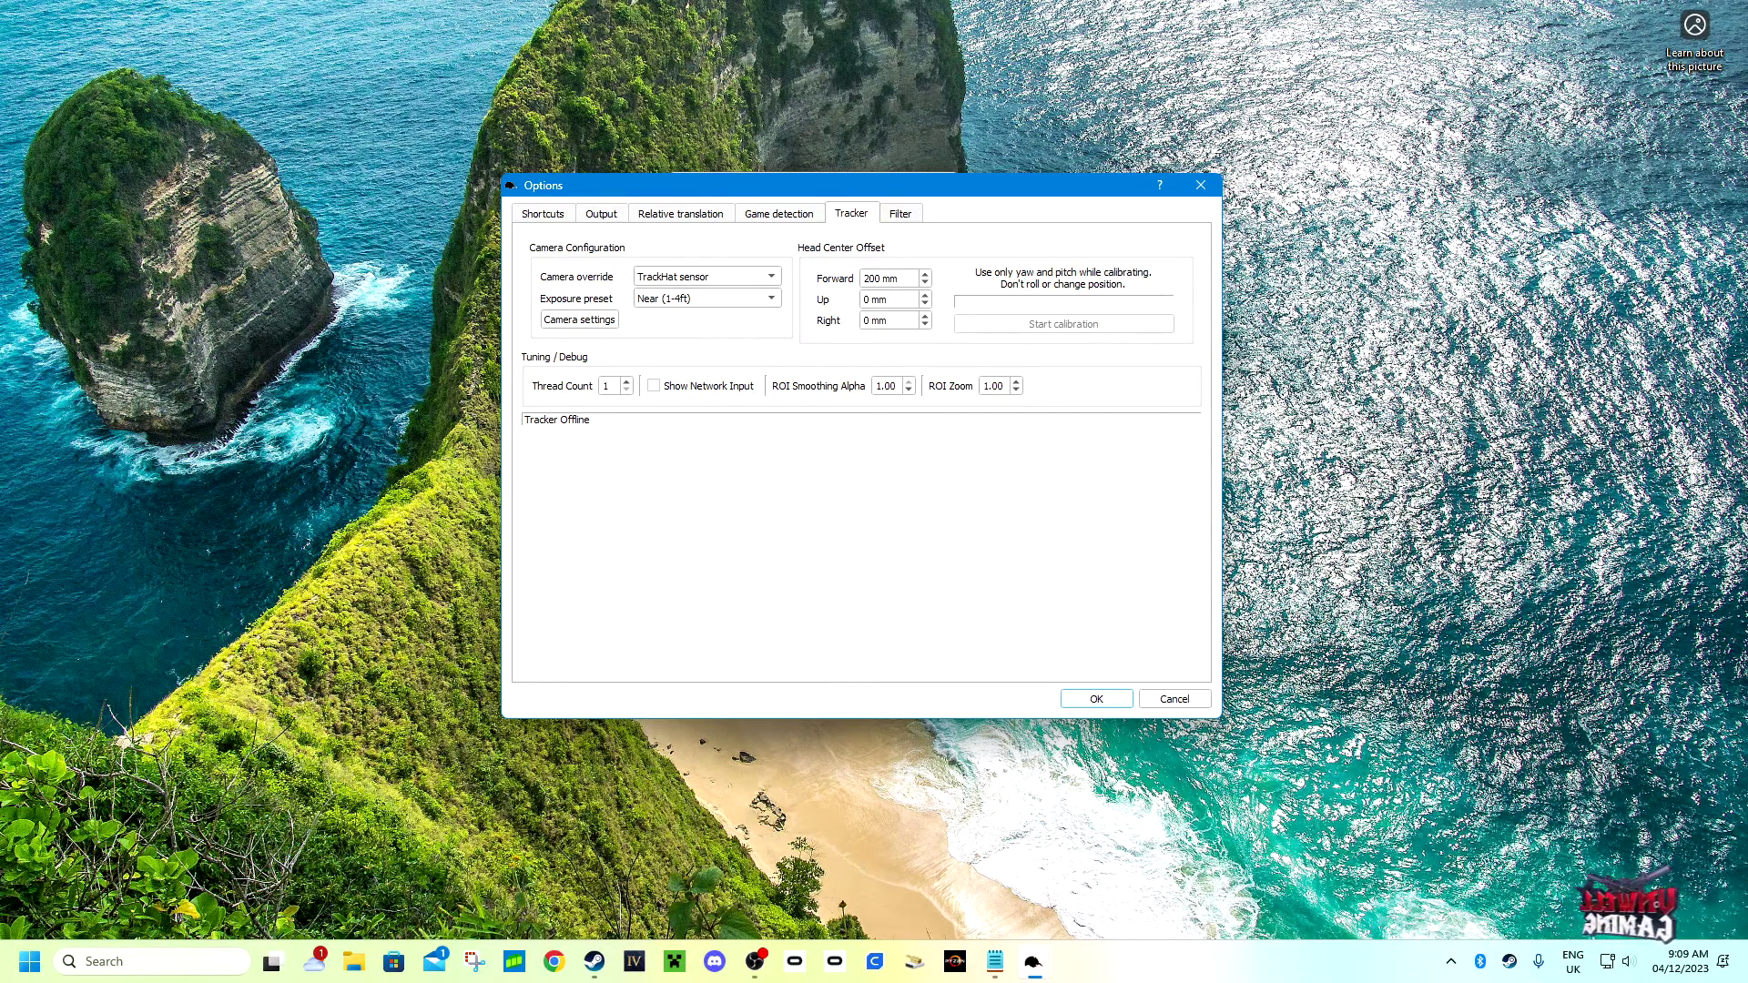
Keep the Near (1-4ft) exposure preset and confirm the options.
{"action": "left_click", "coordinate": [746, 299]}
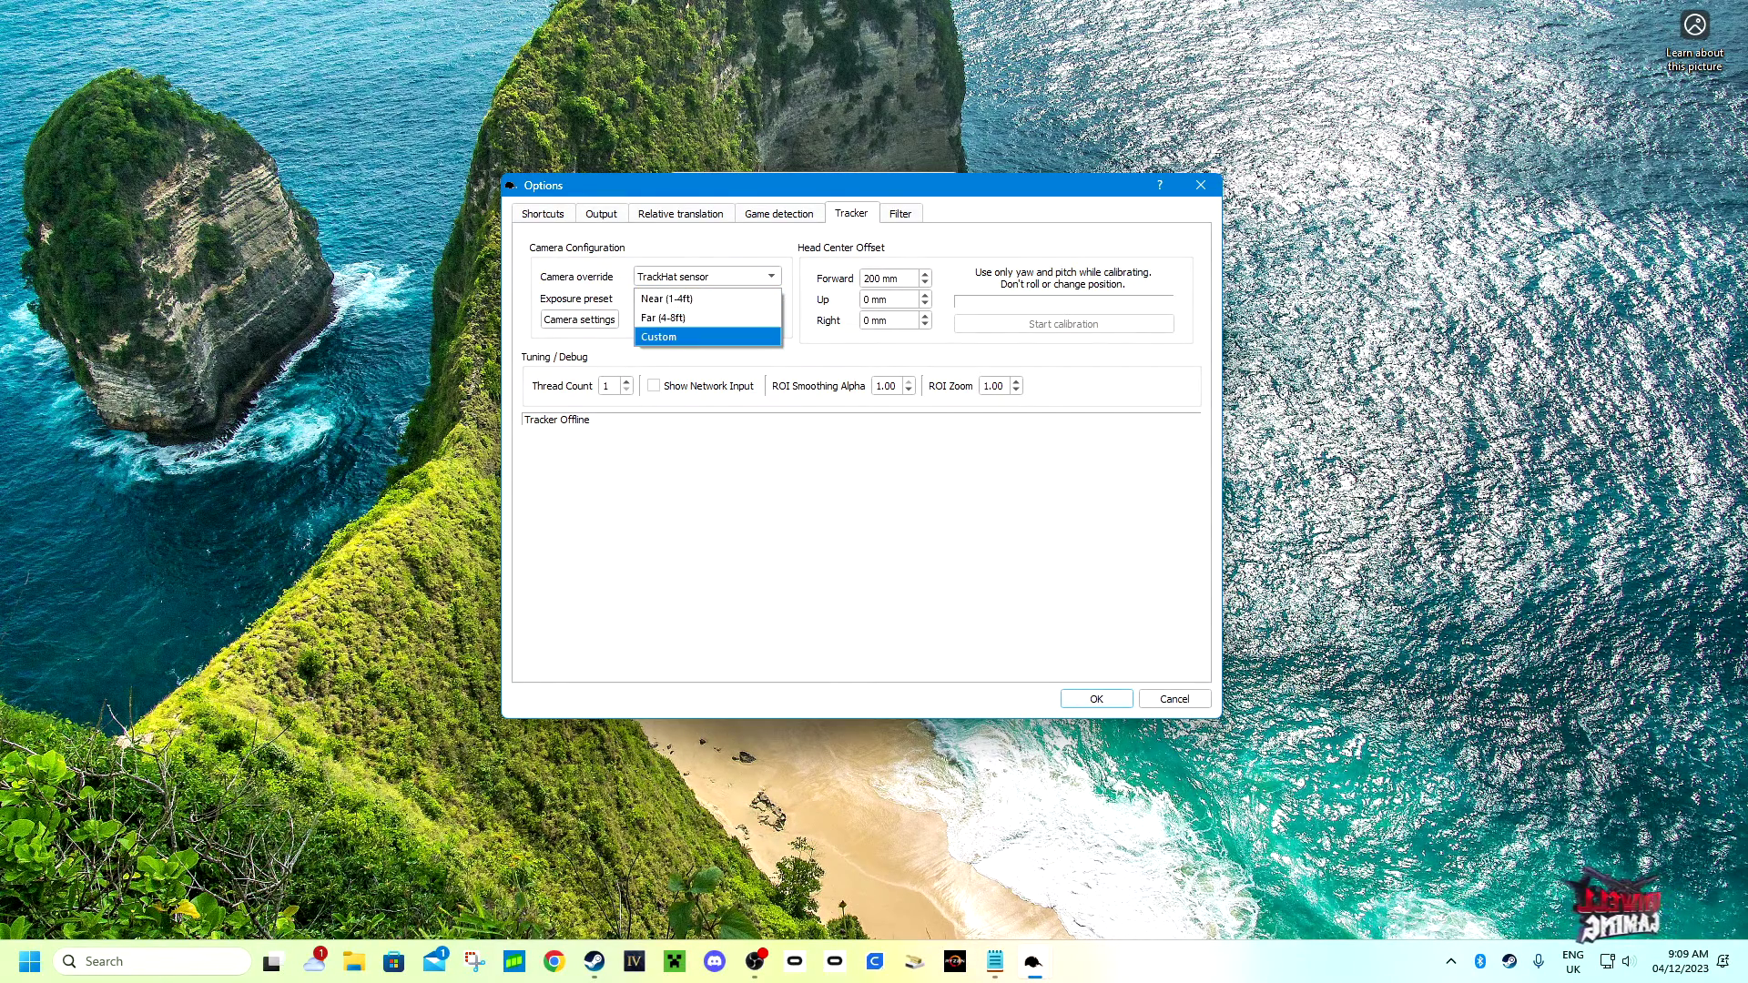
{"action": "key", "text": "Up"}
{"action": "key", "text": "Down"}
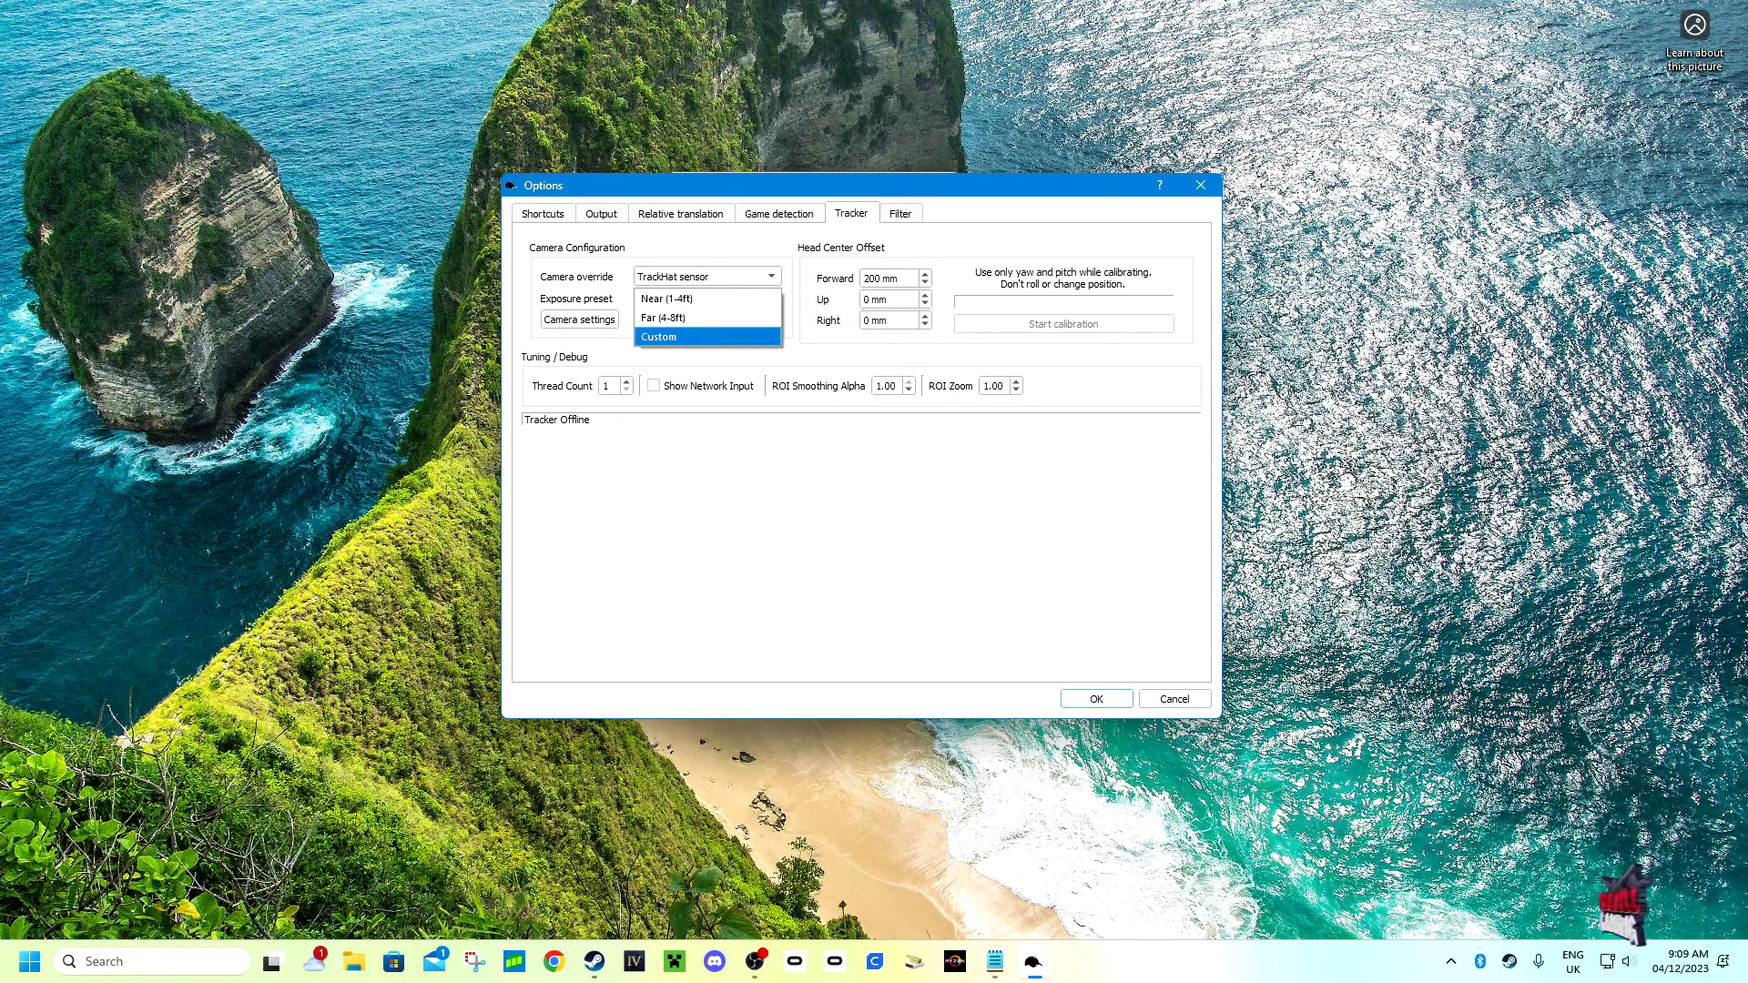
{"action": "left_click", "coordinate": [709, 299]}
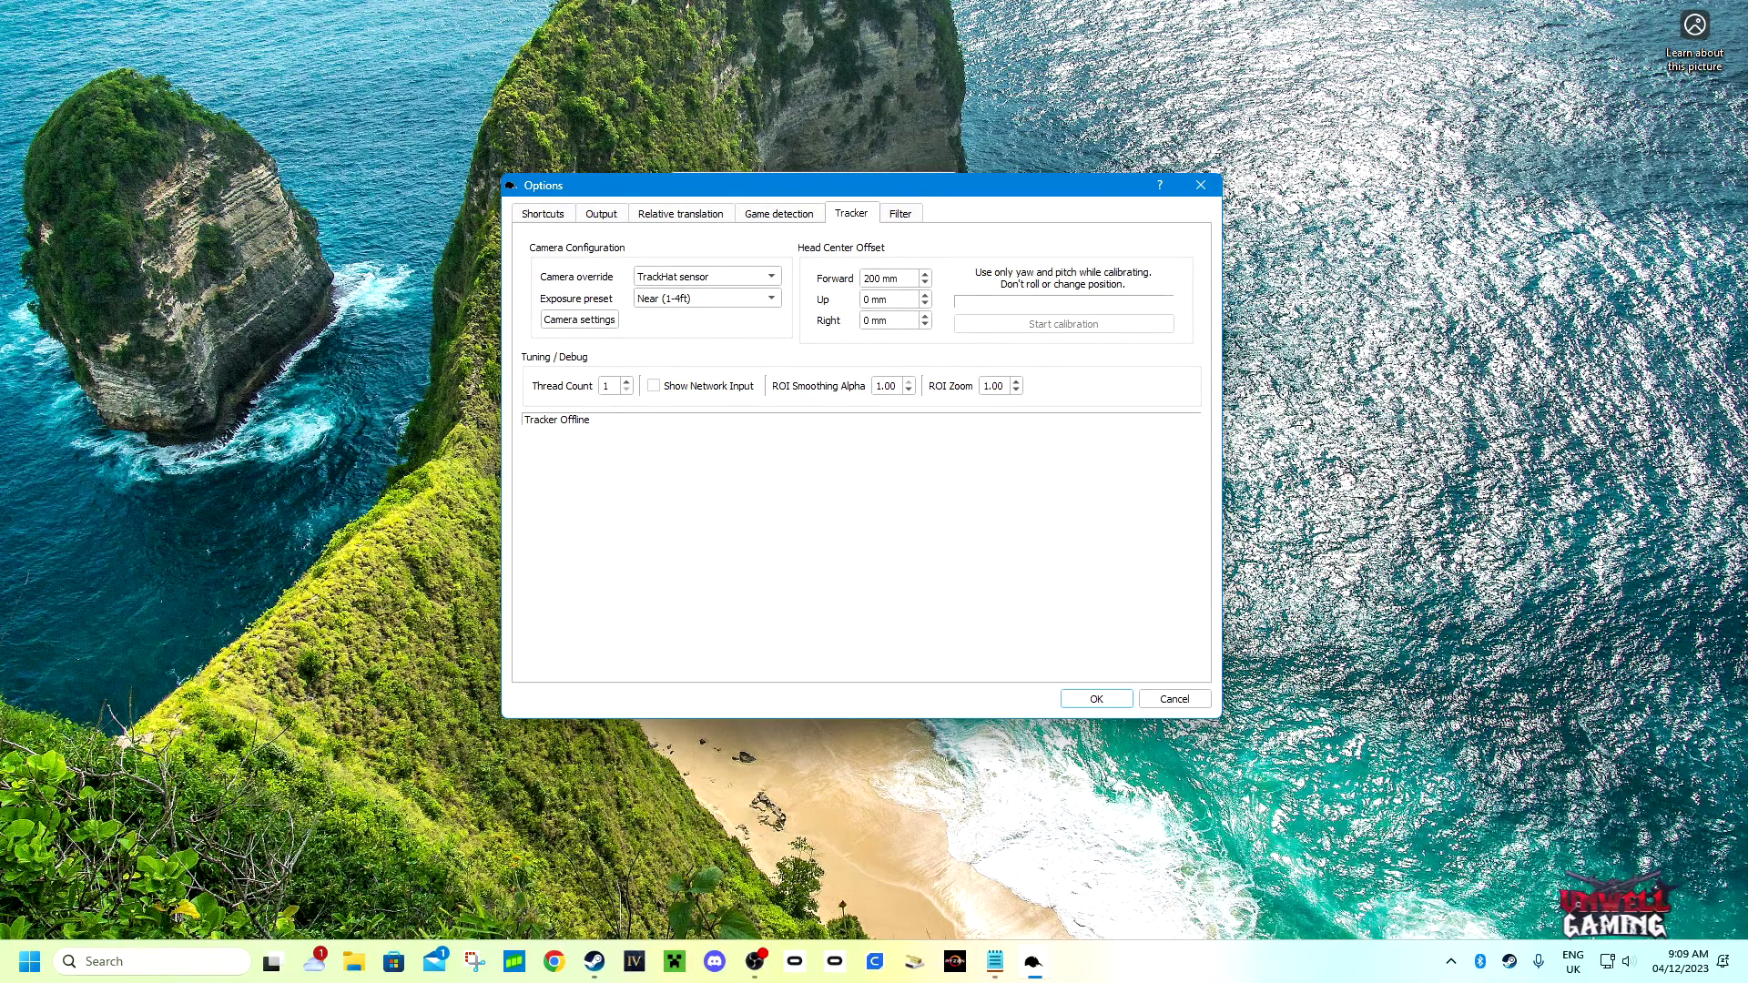
{"action": "key", "text": "Return"}
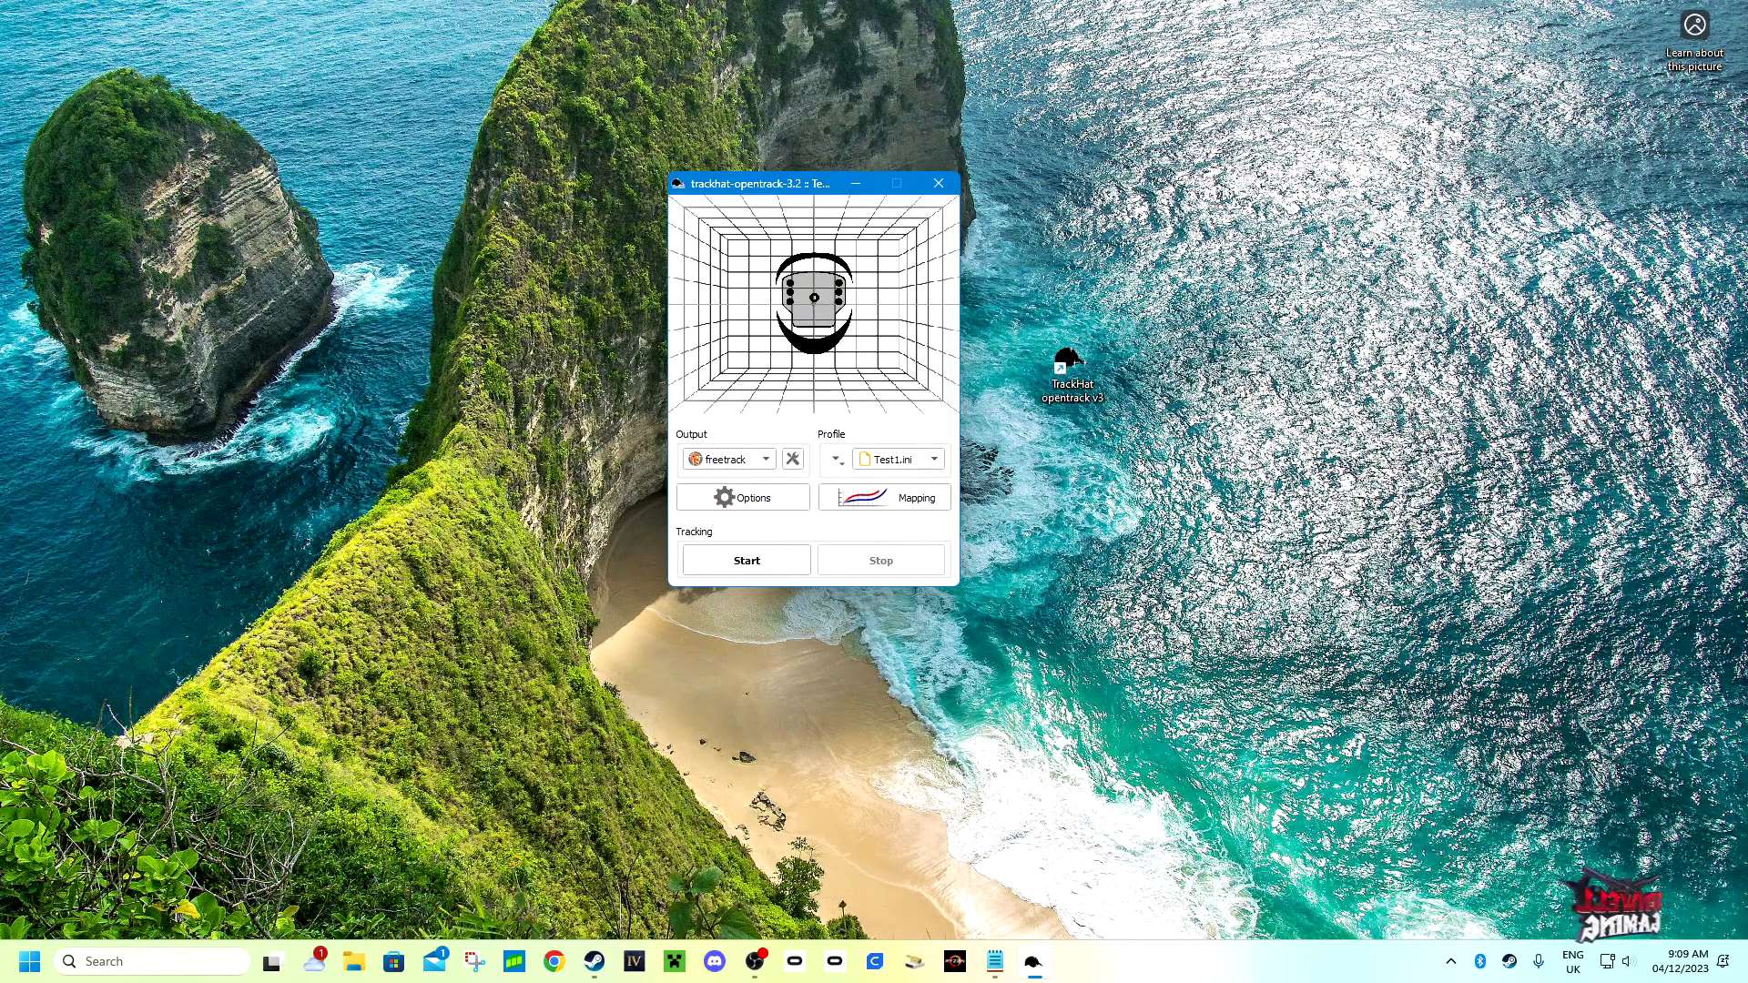
Start tracking, briefly show the camera preview, then open Mapping properties on the Yaw curve.
{"action": "left_click", "coordinate": [747, 560]}
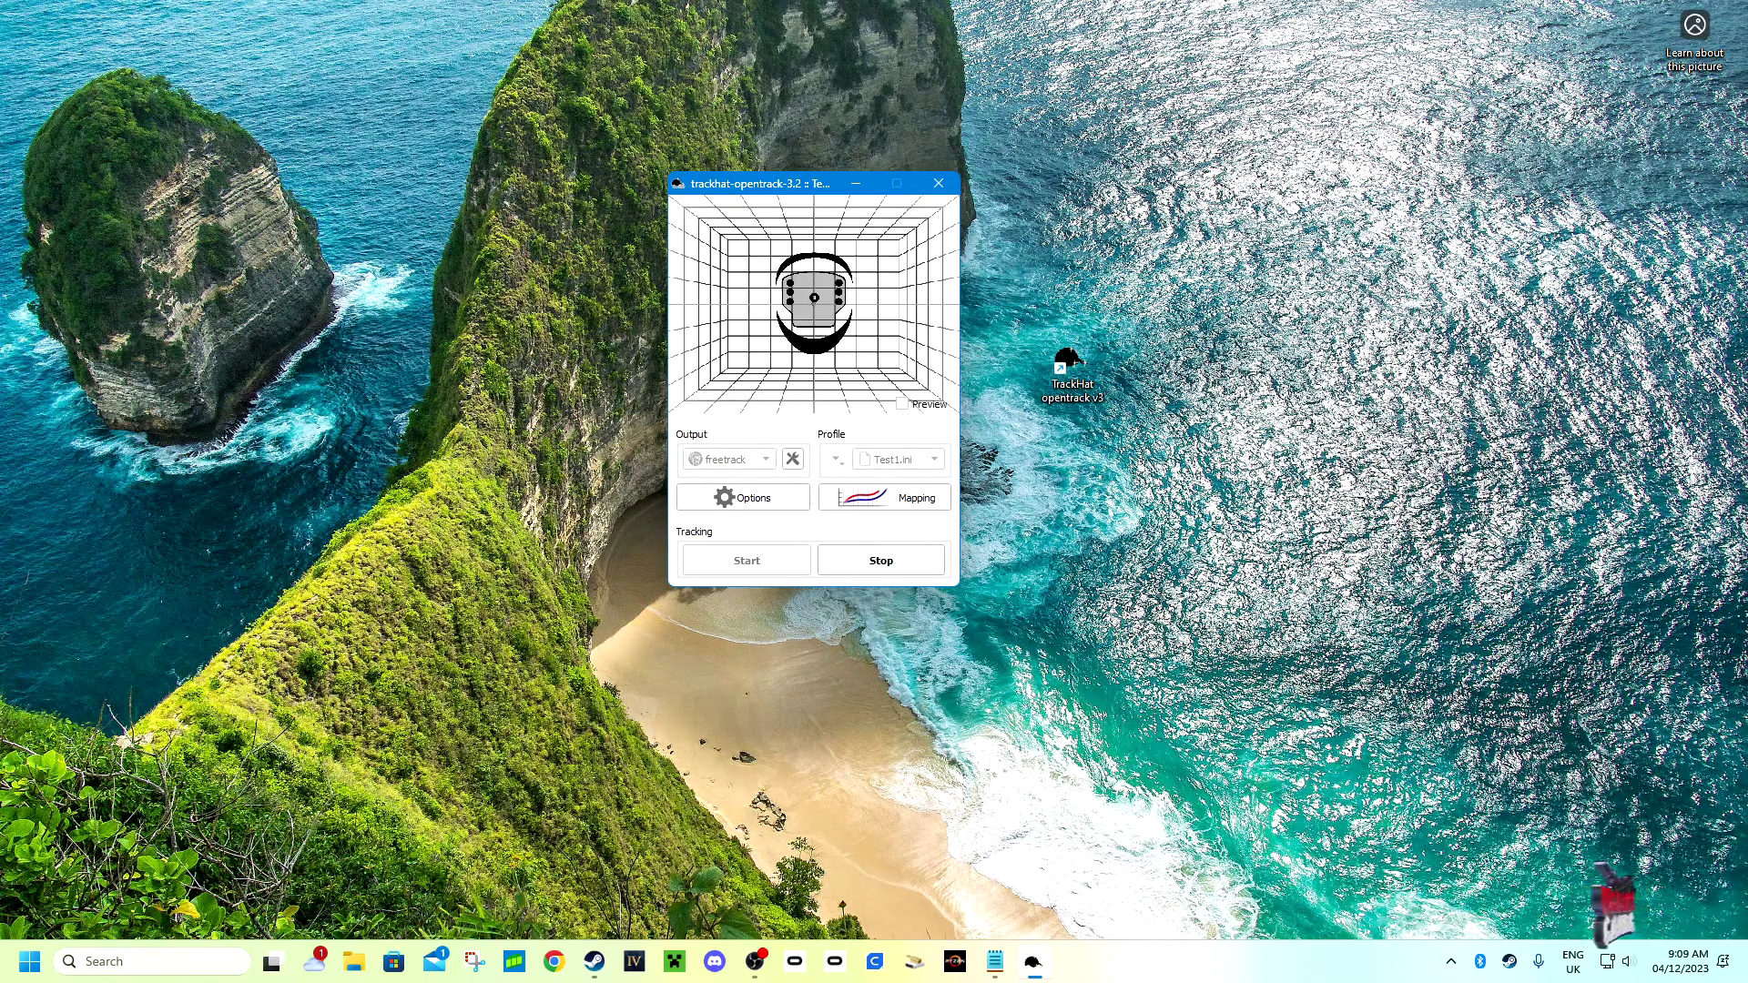
{"action": "left_click", "coordinate": [902, 403]}
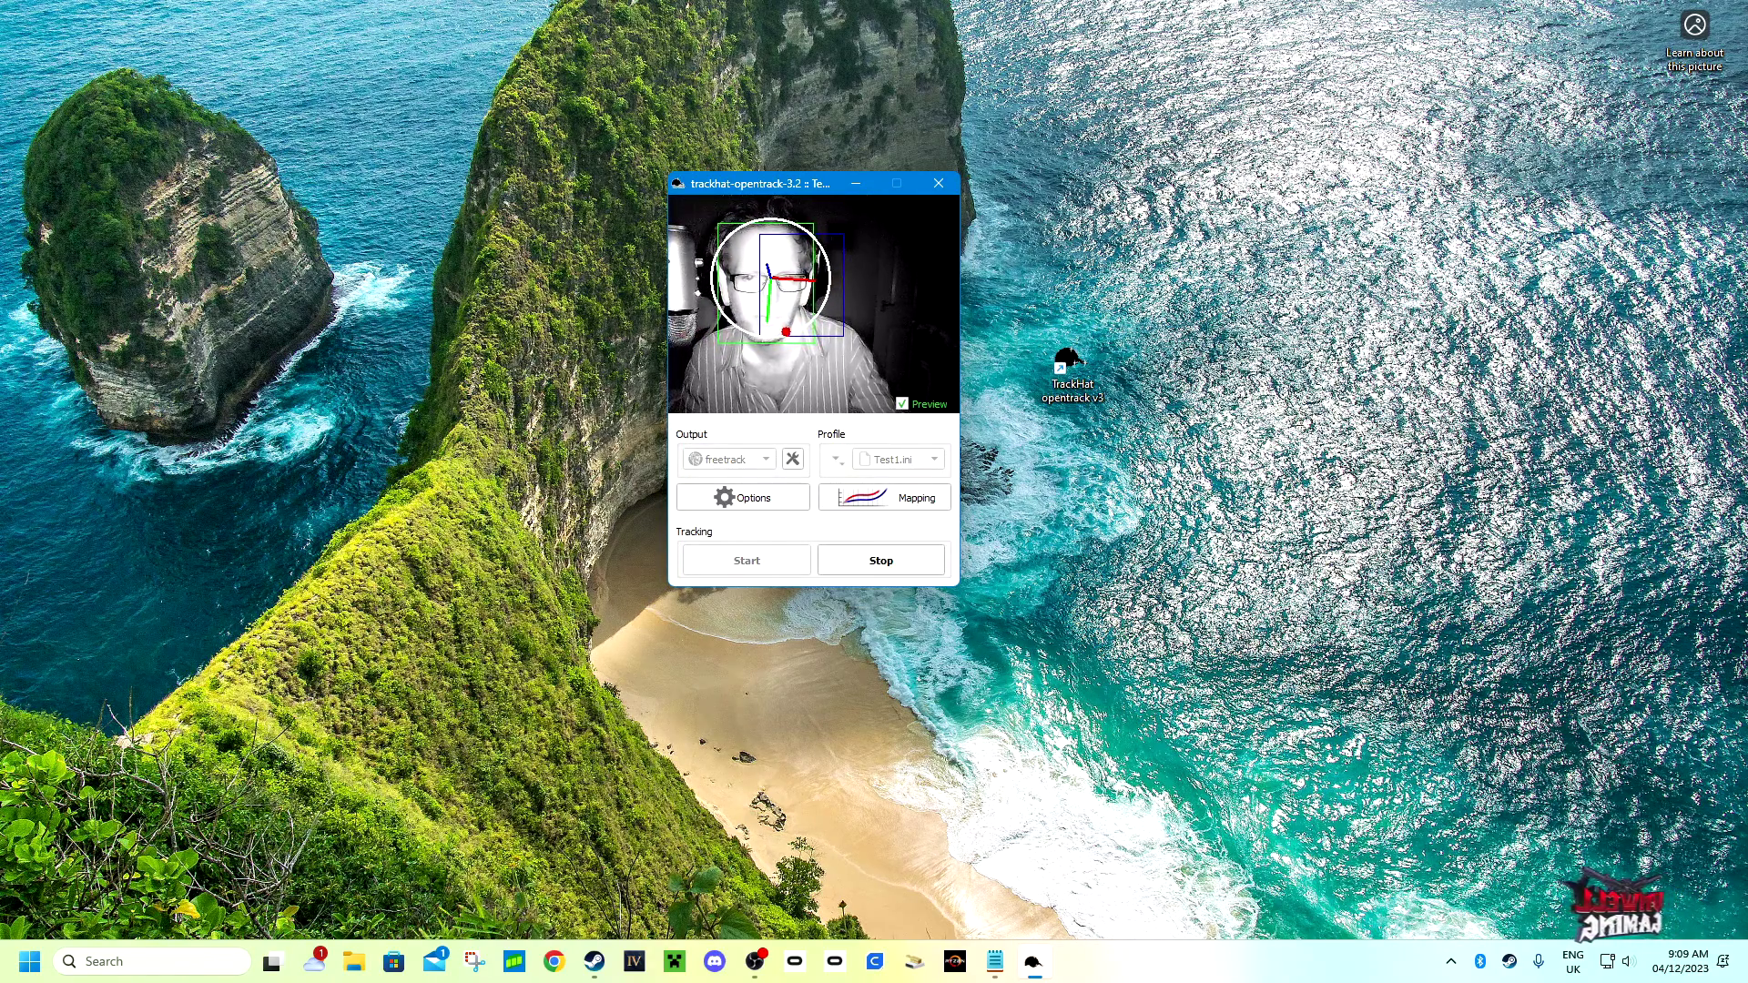
{"action": "left_click", "coordinate": [902, 404]}
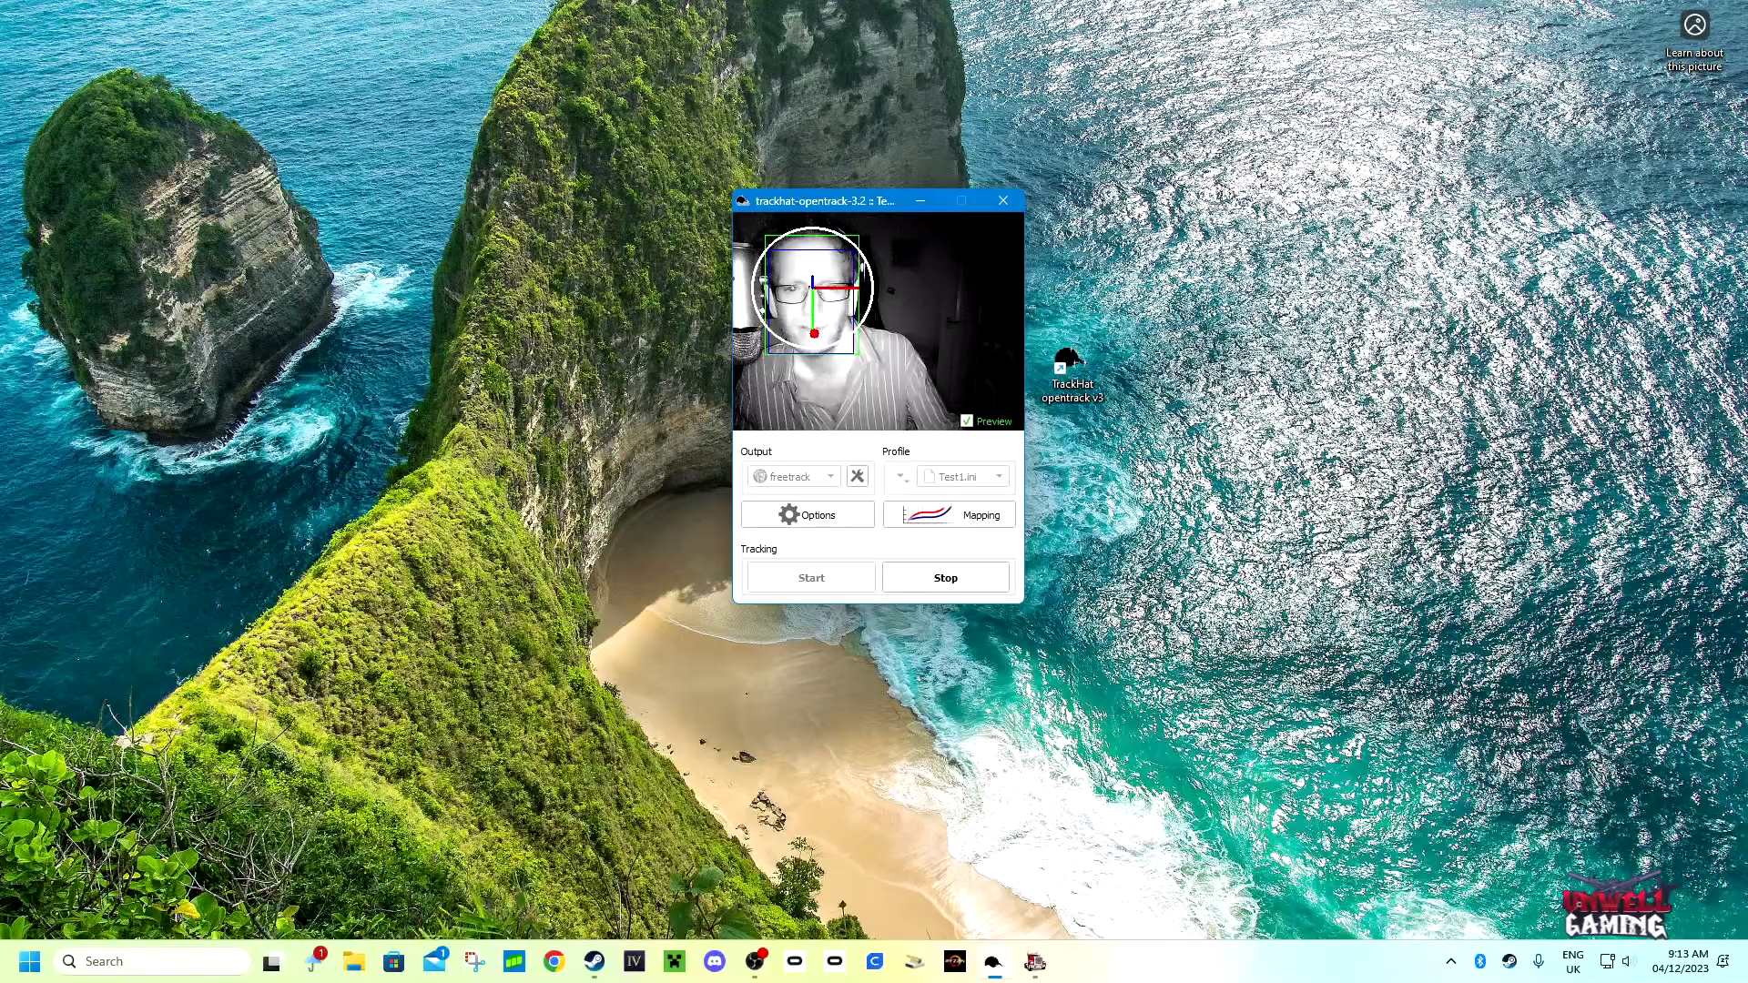
{"action": "left_click", "coordinate": [951, 515]}
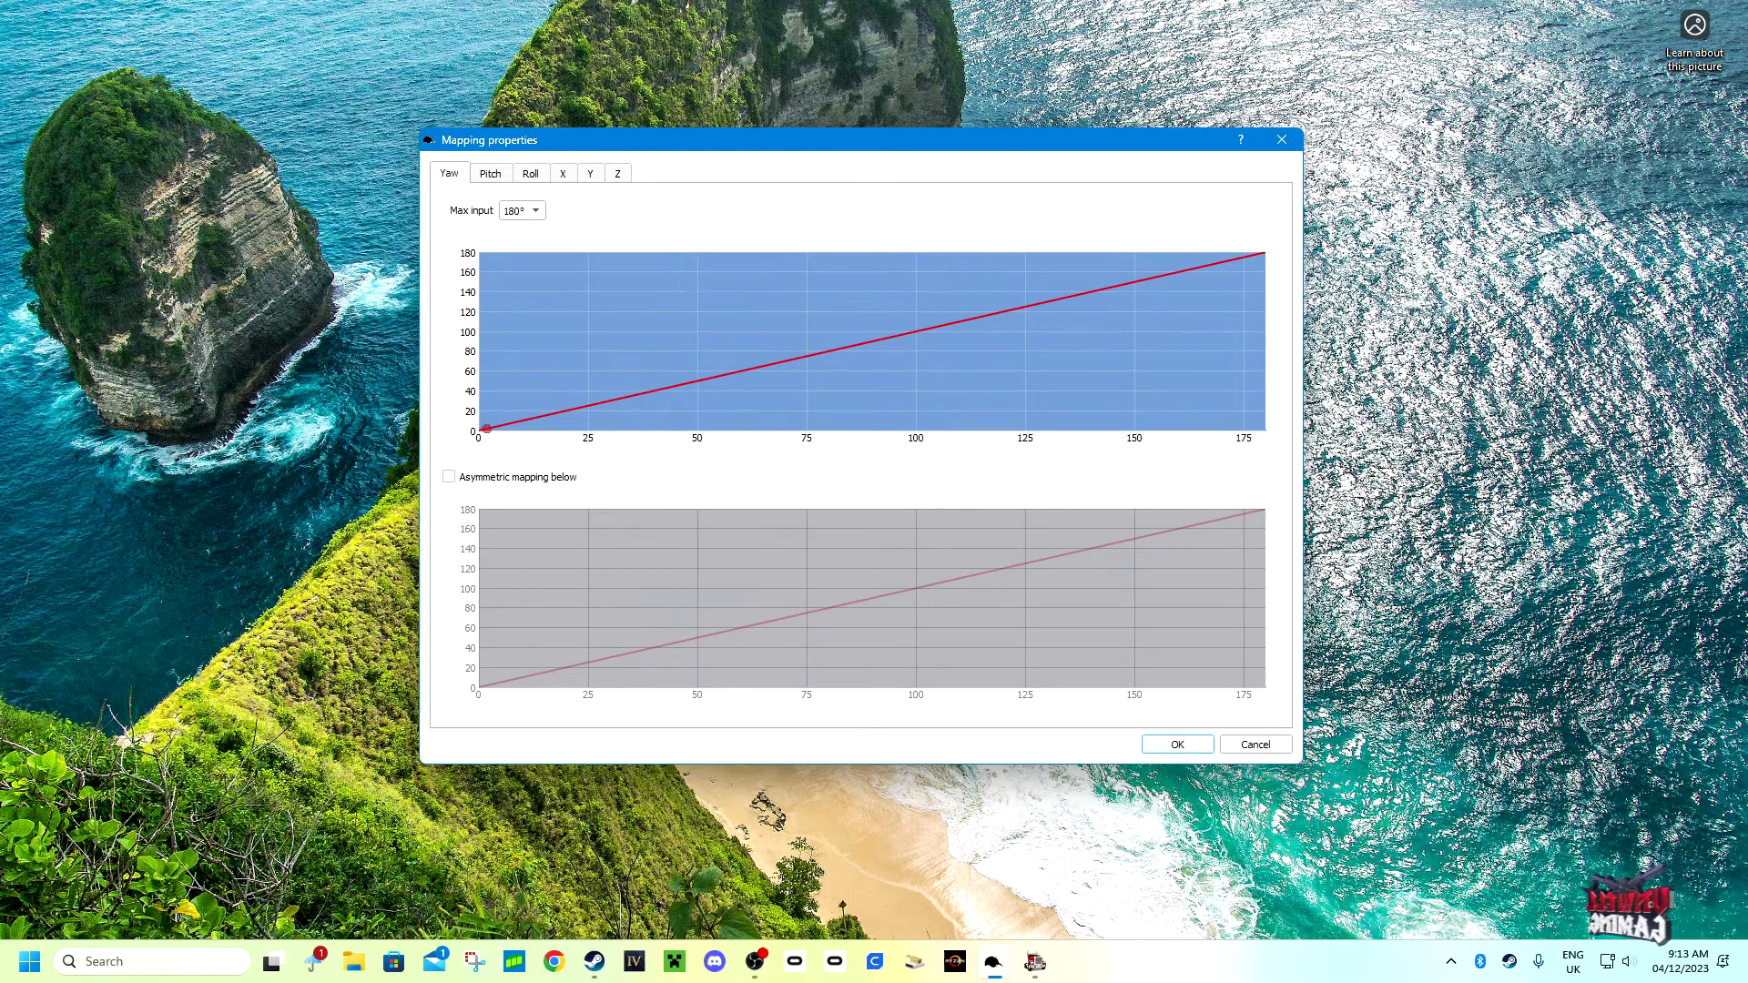
Add a point to the Yaw curve so it reaches 180 output near 63°.
{"action": "left_click", "coordinate": [669, 313]}
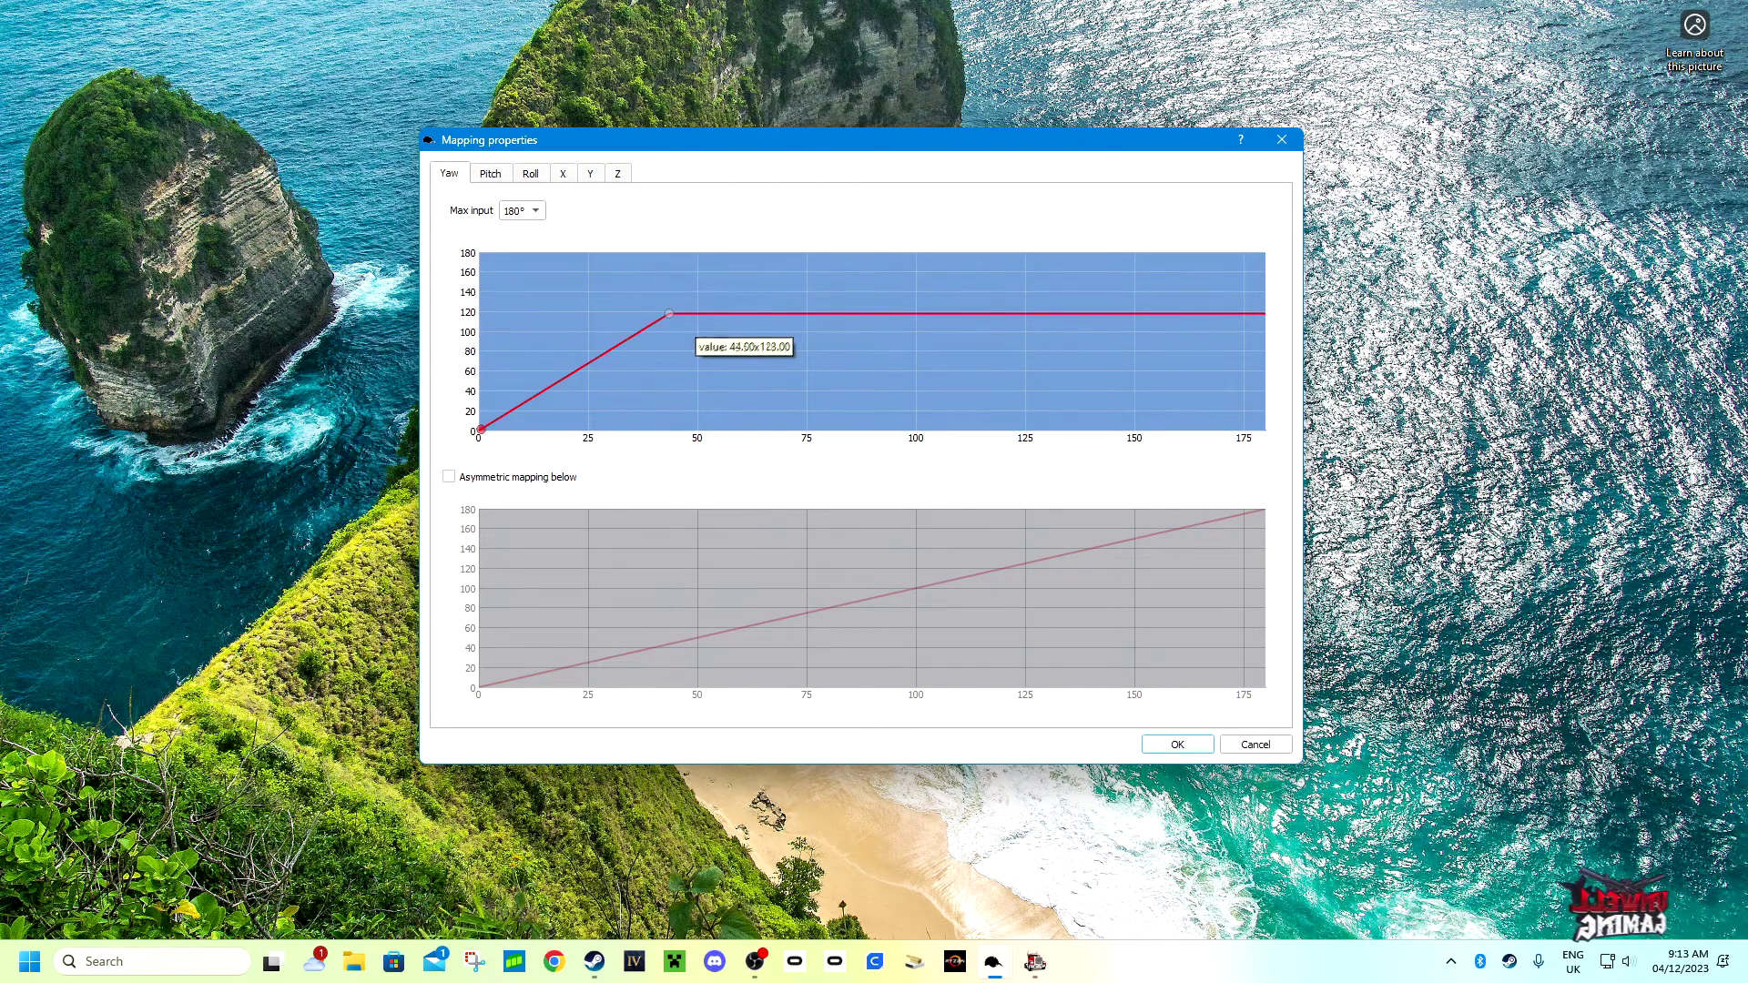
{"action": "right_click", "coordinate": [669, 313]}
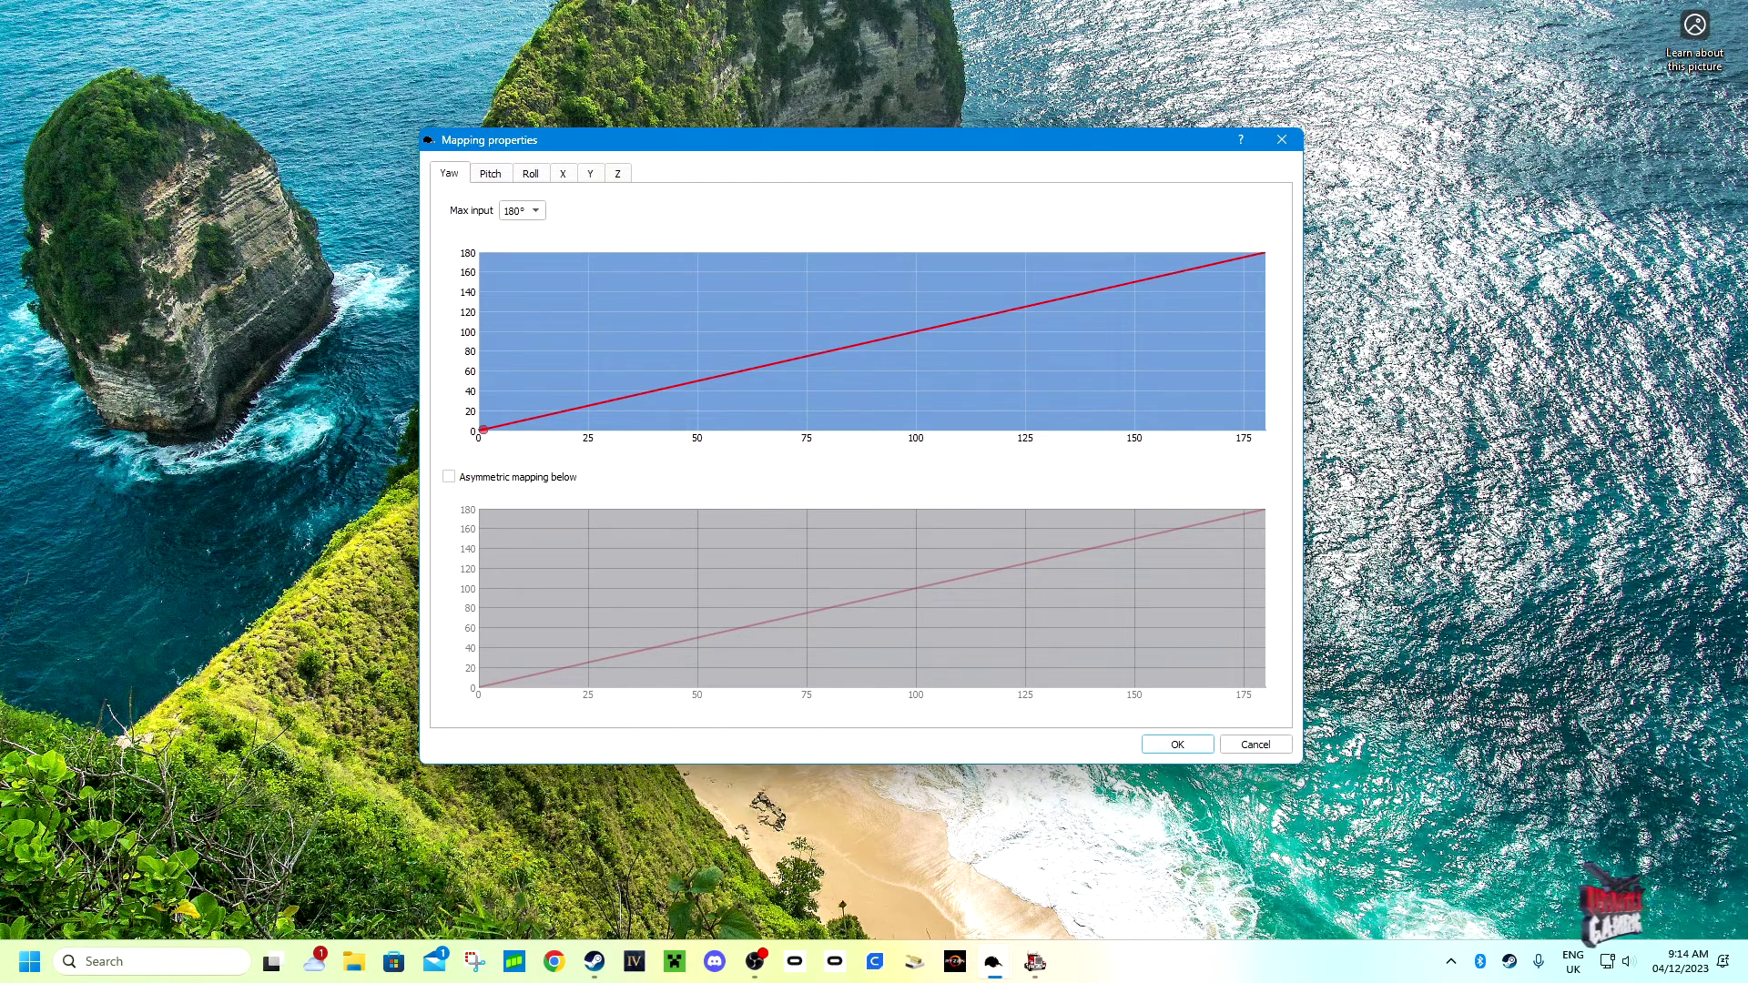
{"action": "left_click", "coordinate": [752, 253]}
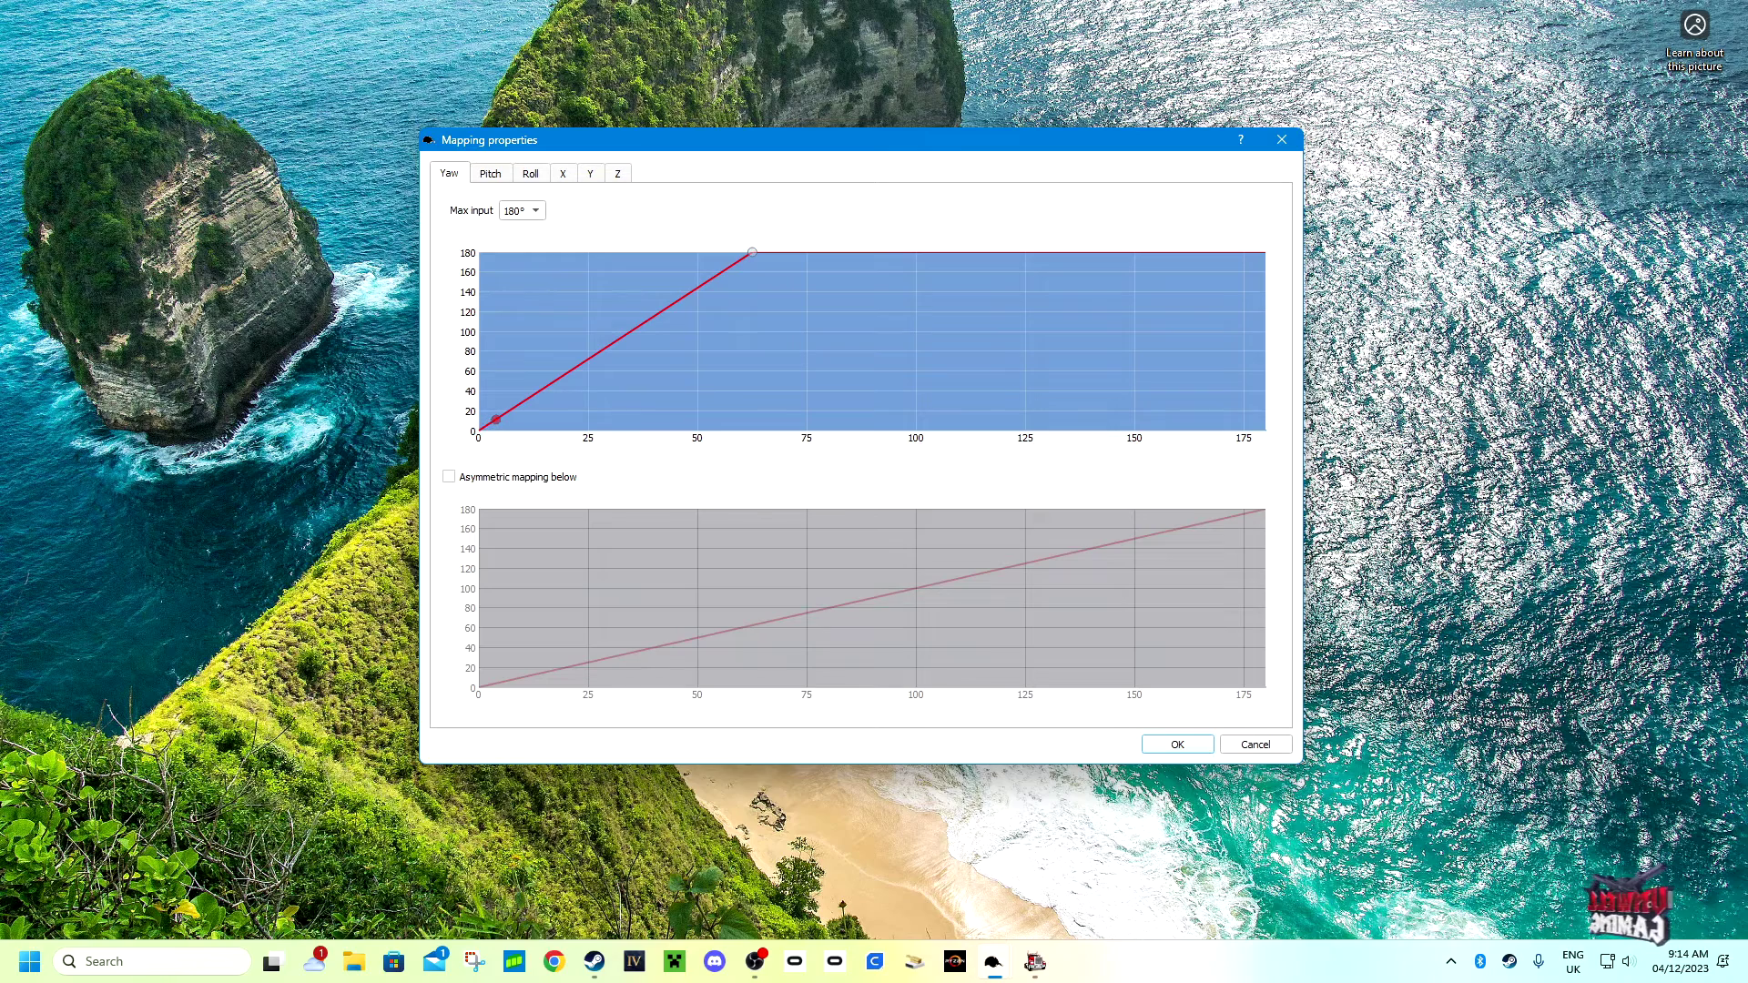
Enable asymmetric mapping and give the lower yaw curve a matching peak at 63°.
{"action": "left_click", "coordinate": [449, 477]}
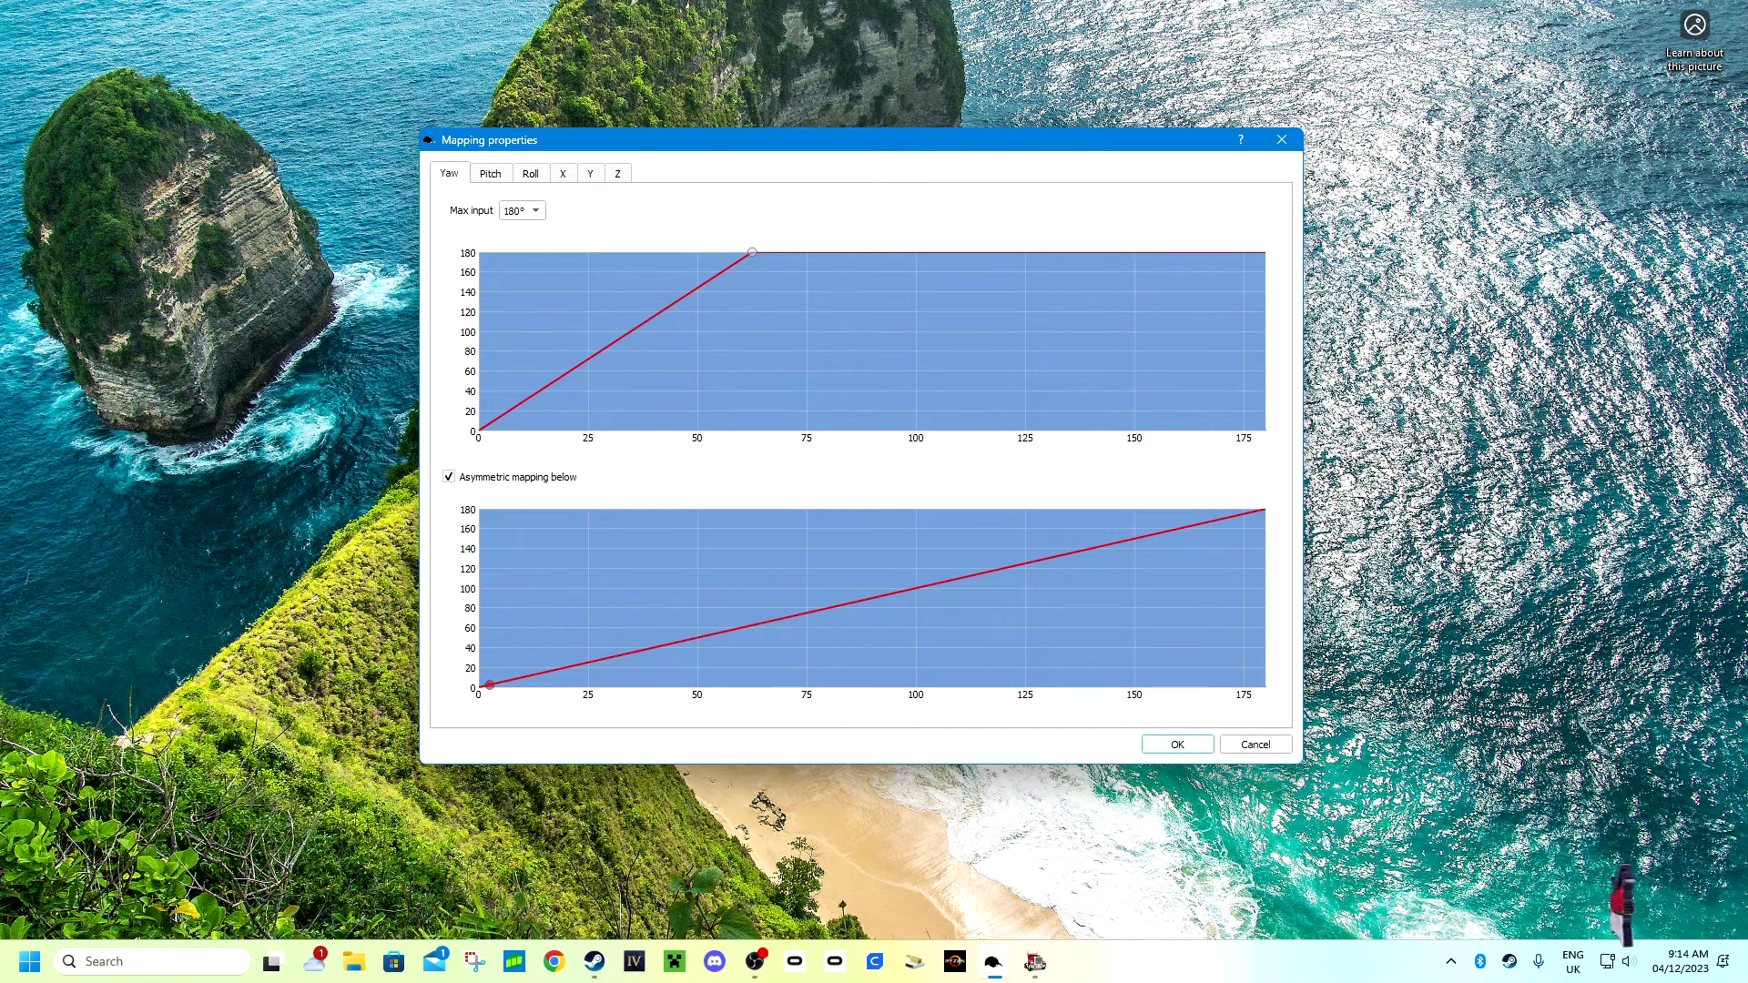
{"action": "mouse_move", "coordinate": [751, 254]}
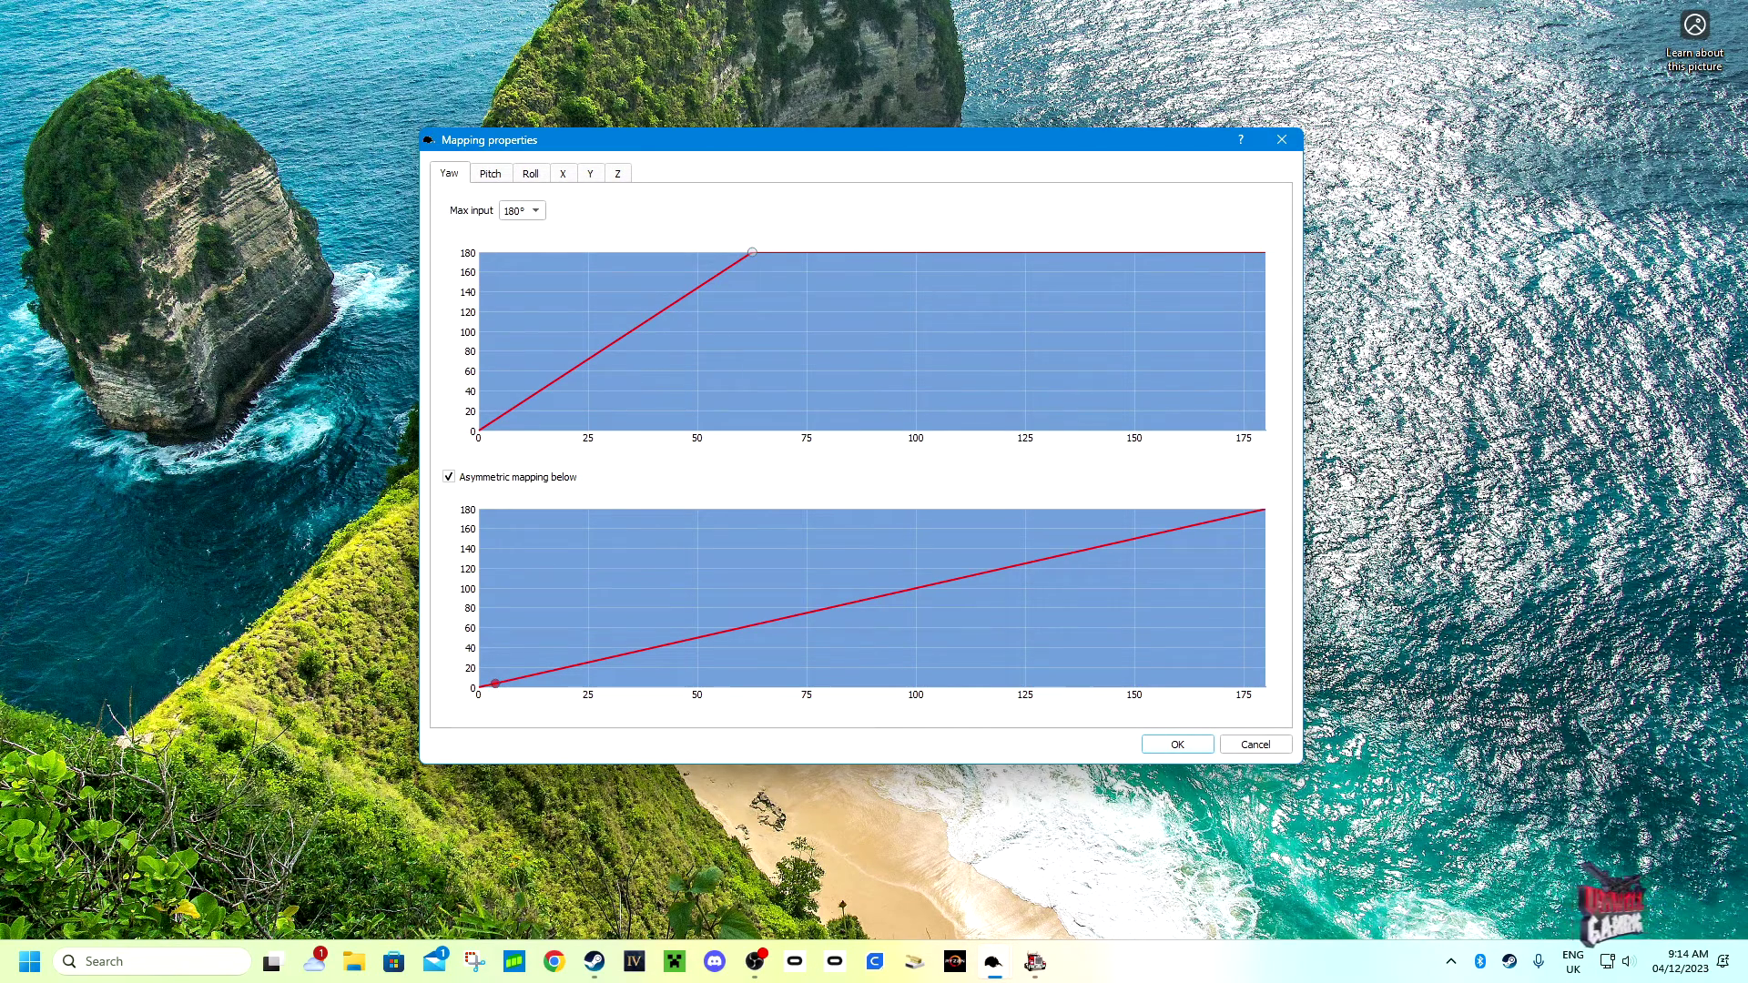
{"action": "left_click", "coordinate": [749, 510]}
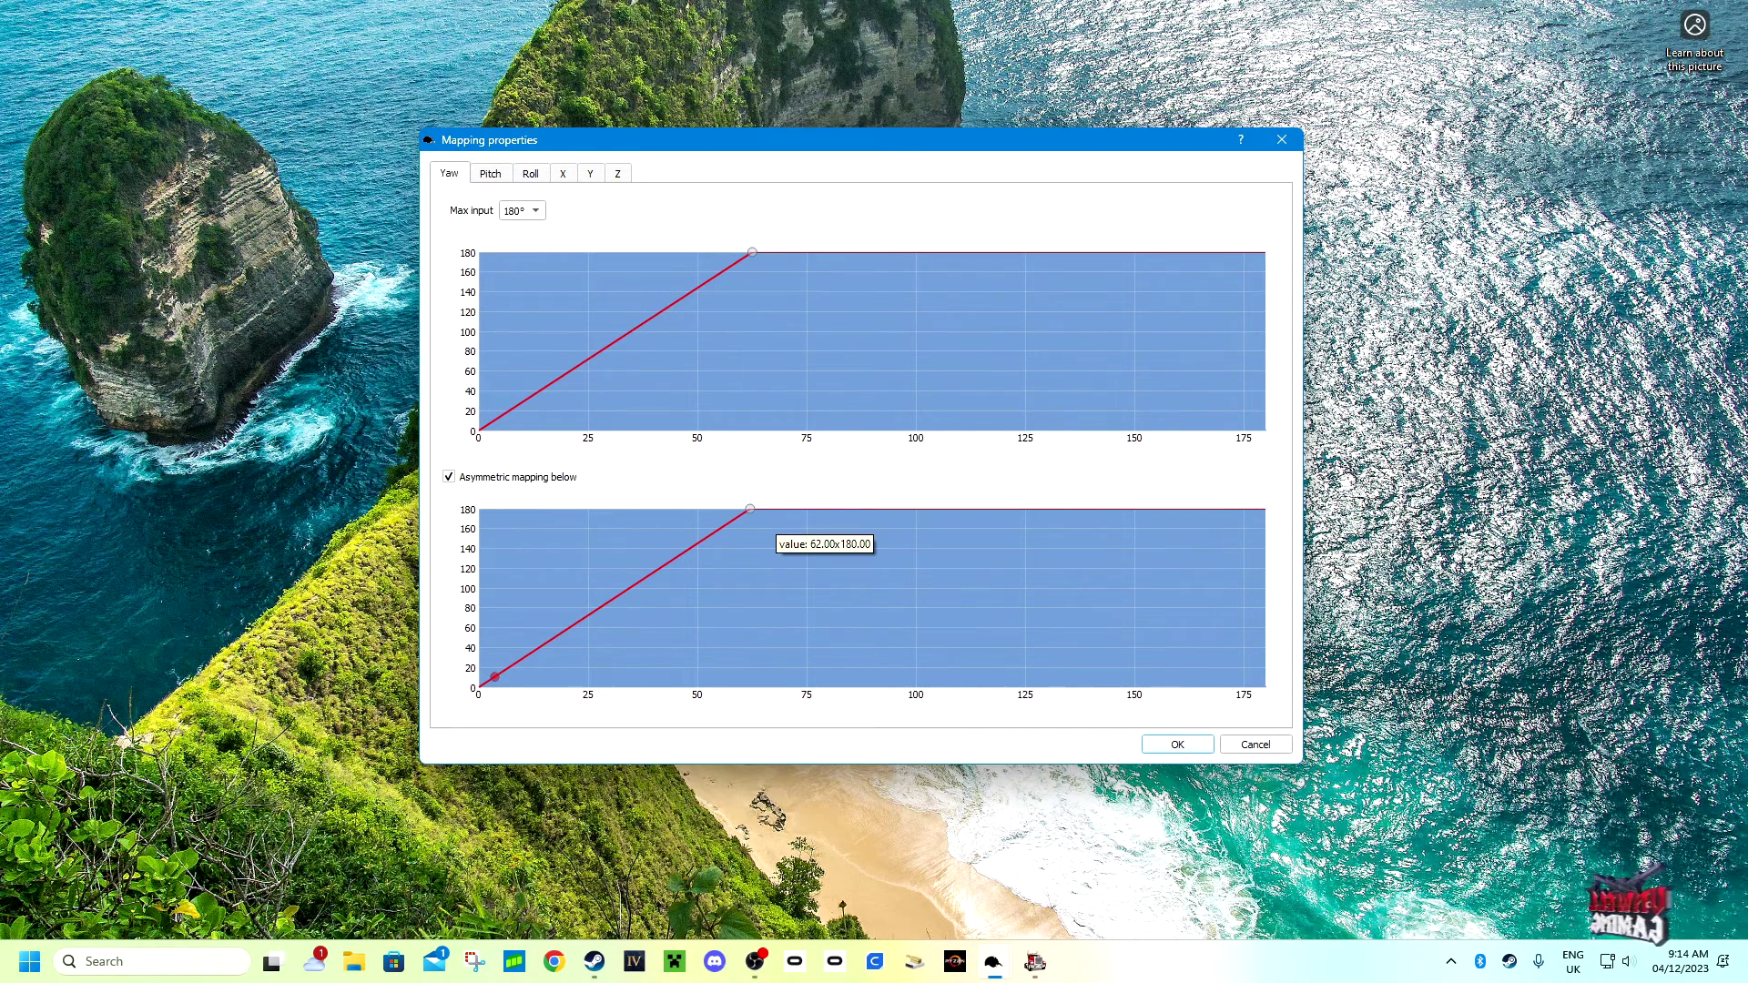
{"action": "left_click_drag", "start_coordinate": [750, 509], "coordinate": [763, 509]}
Nudge the upper curve's peak to match, then apply the new mapping curves.
{"action": "mouse_move", "coordinate": [750, 253]}
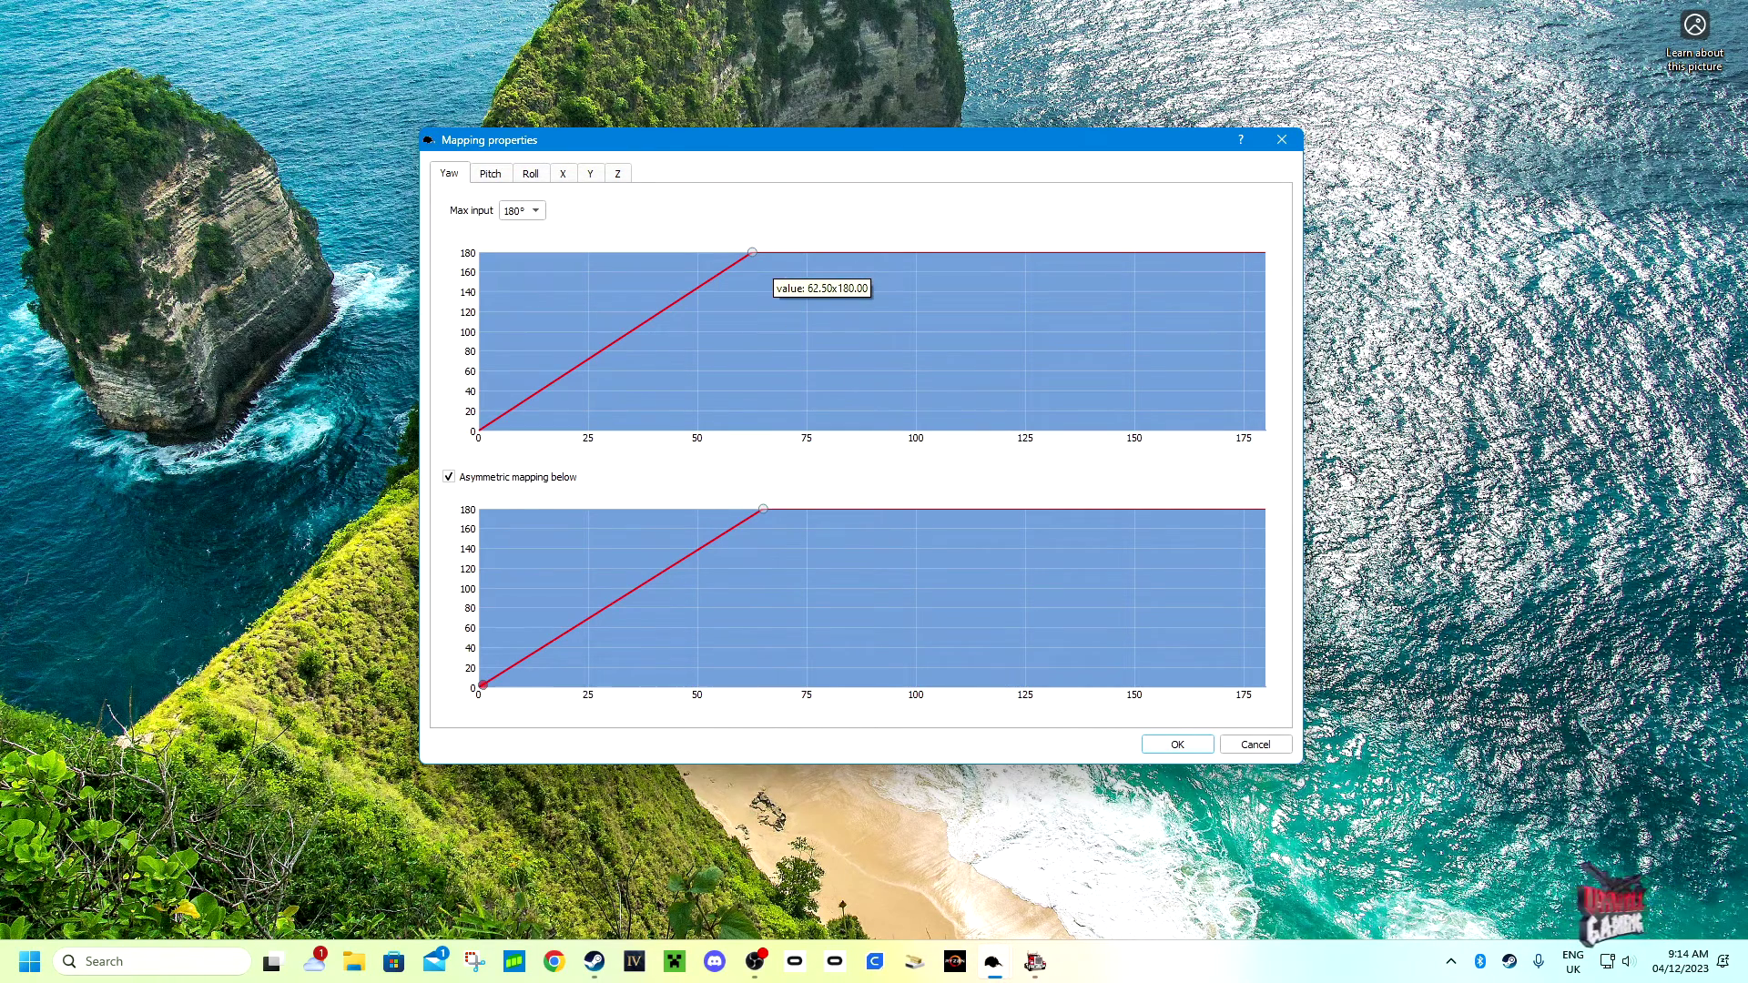
{"action": "left_click_drag", "start_coordinate": [752, 253], "coordinate": [763, 252]}
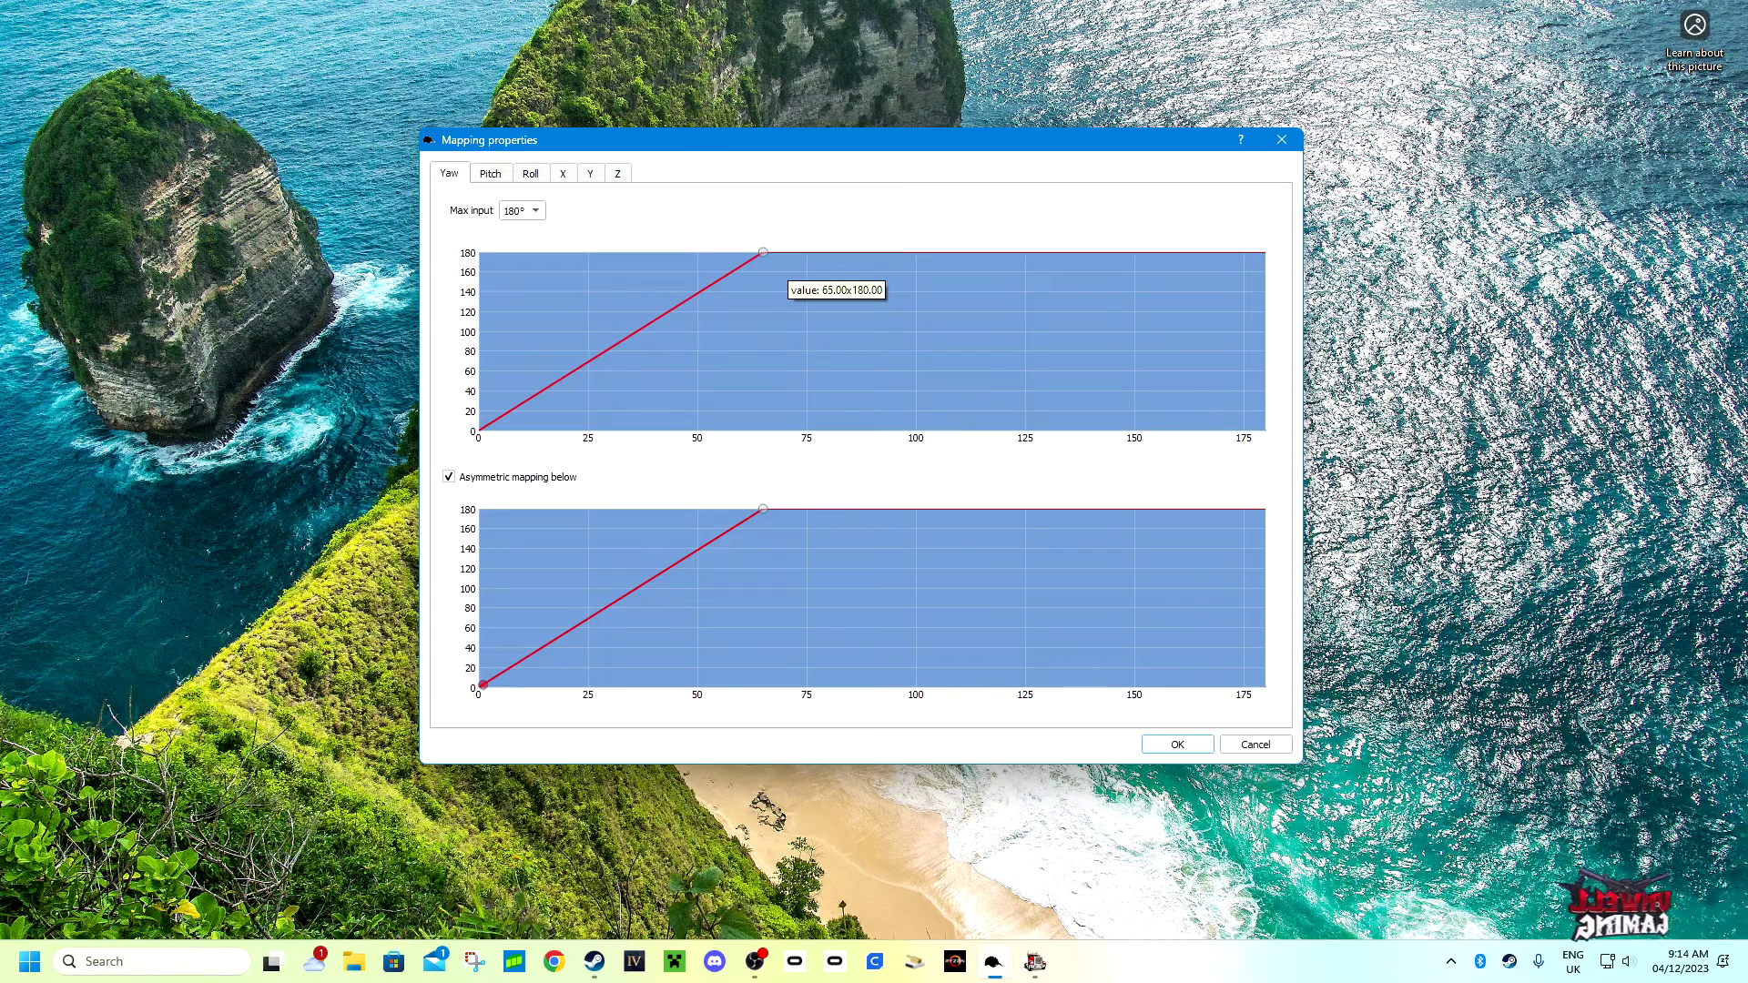
{"action": "left_click", "coordinate": [1179, 745]}
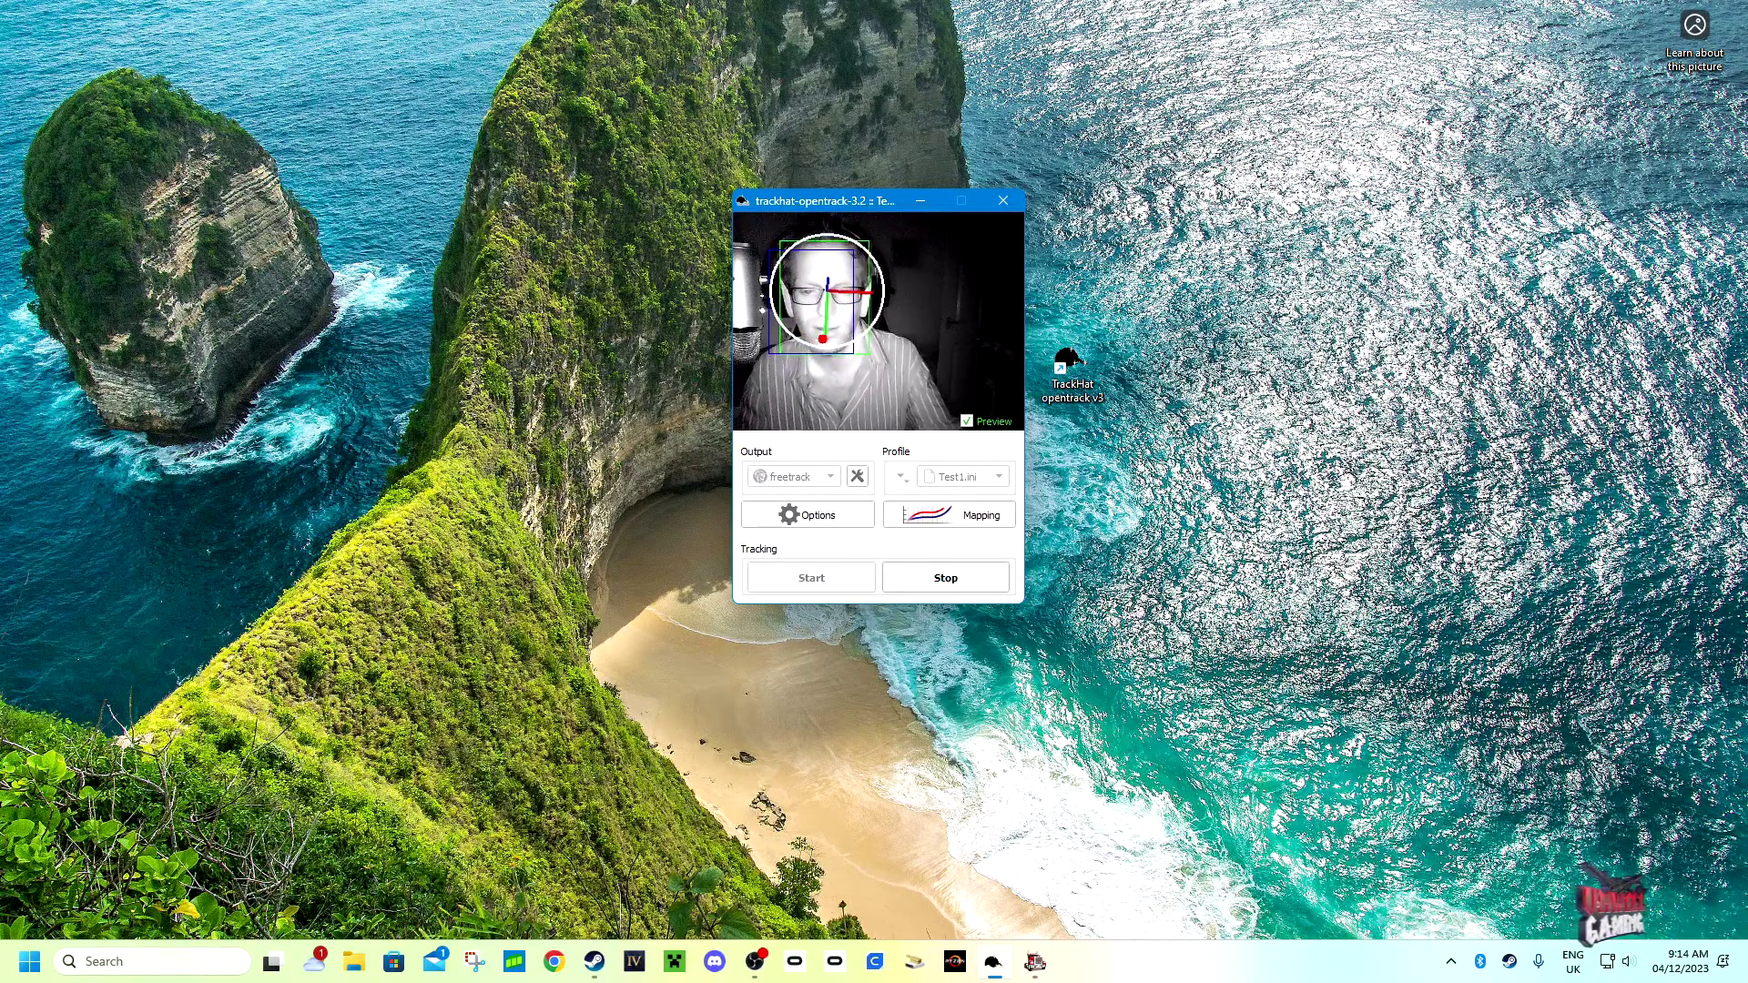
{"action": "mouse_move", "coordinate": [1035, 962]}
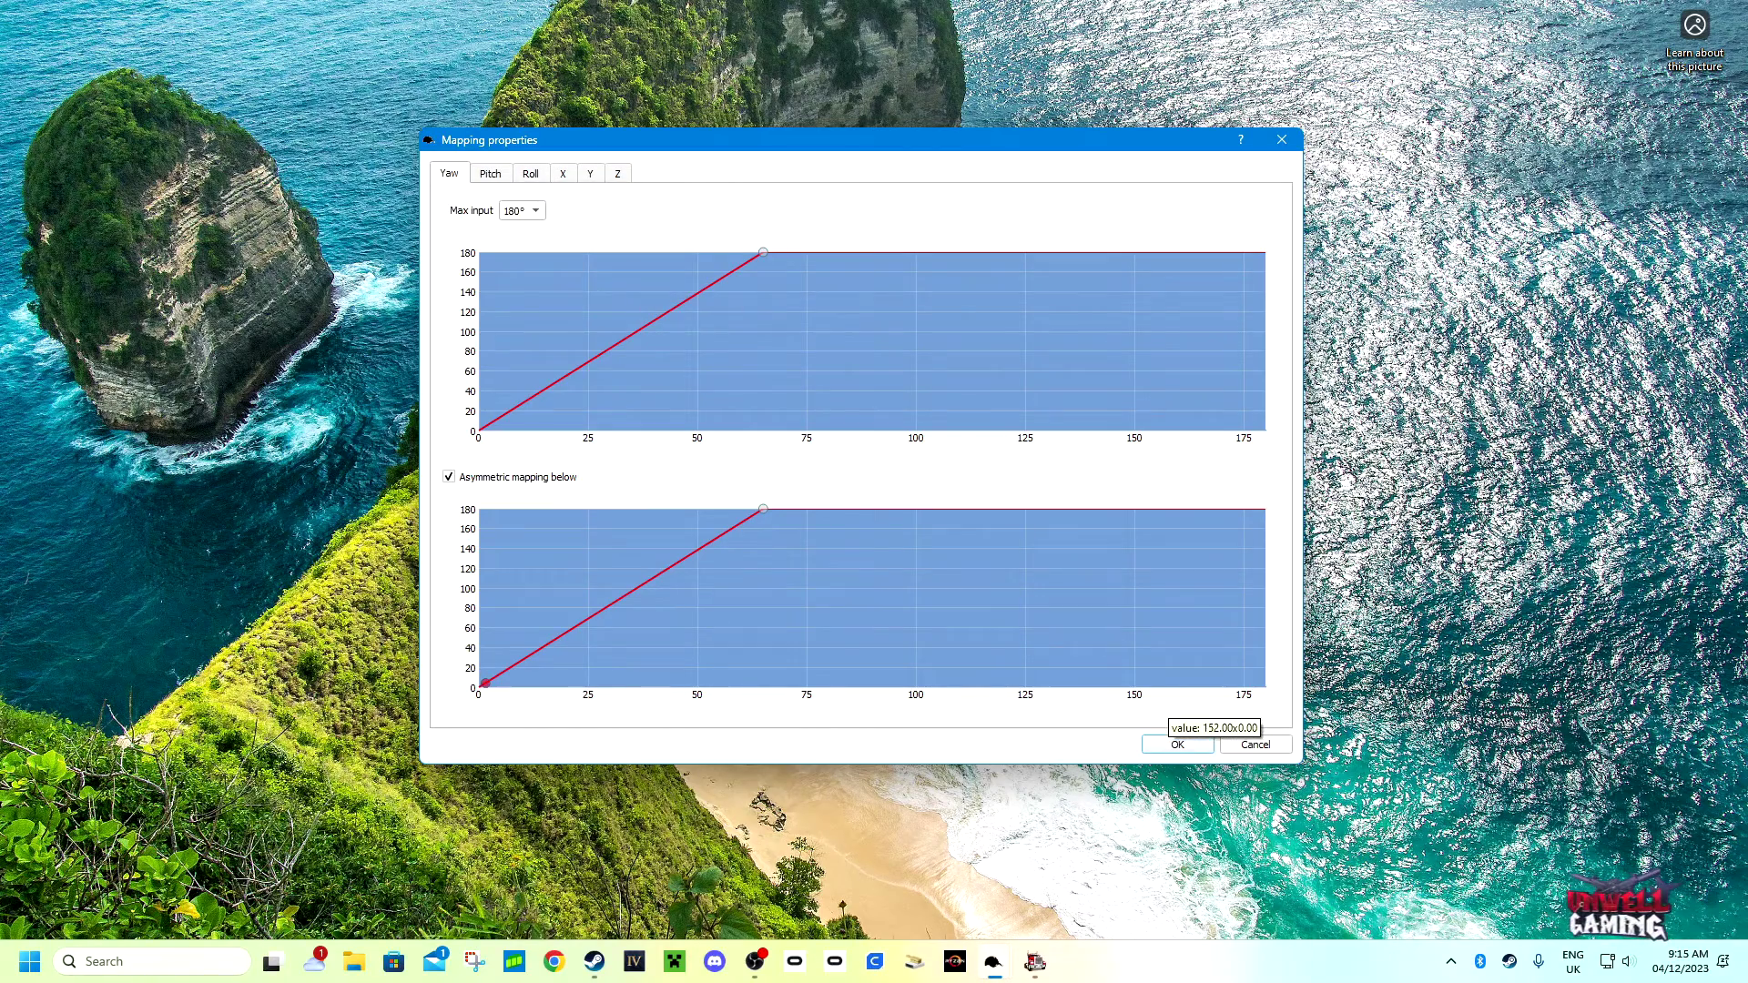
{"action": "left_click", "coordinate": [1177, 744]}
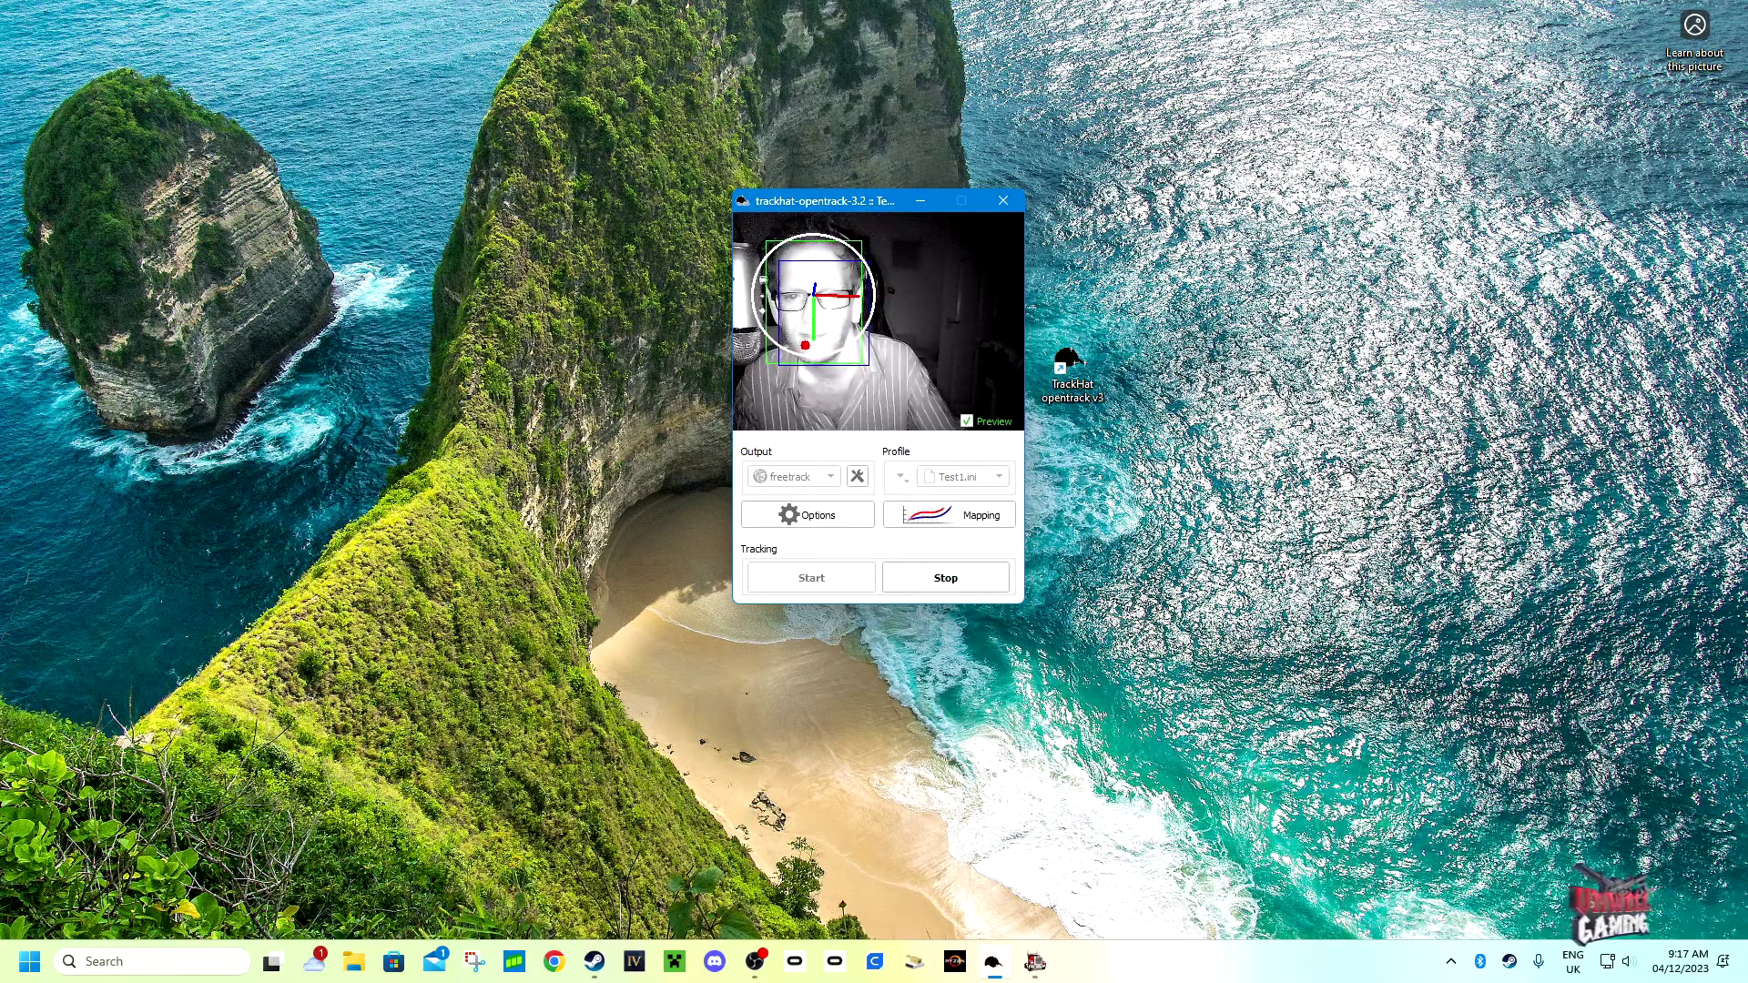
Set the position filter deadzone to 0.3mm and smoothing to 1.3mm, then apply.
{"action": "left_click", "coordinate": [808, 514]}
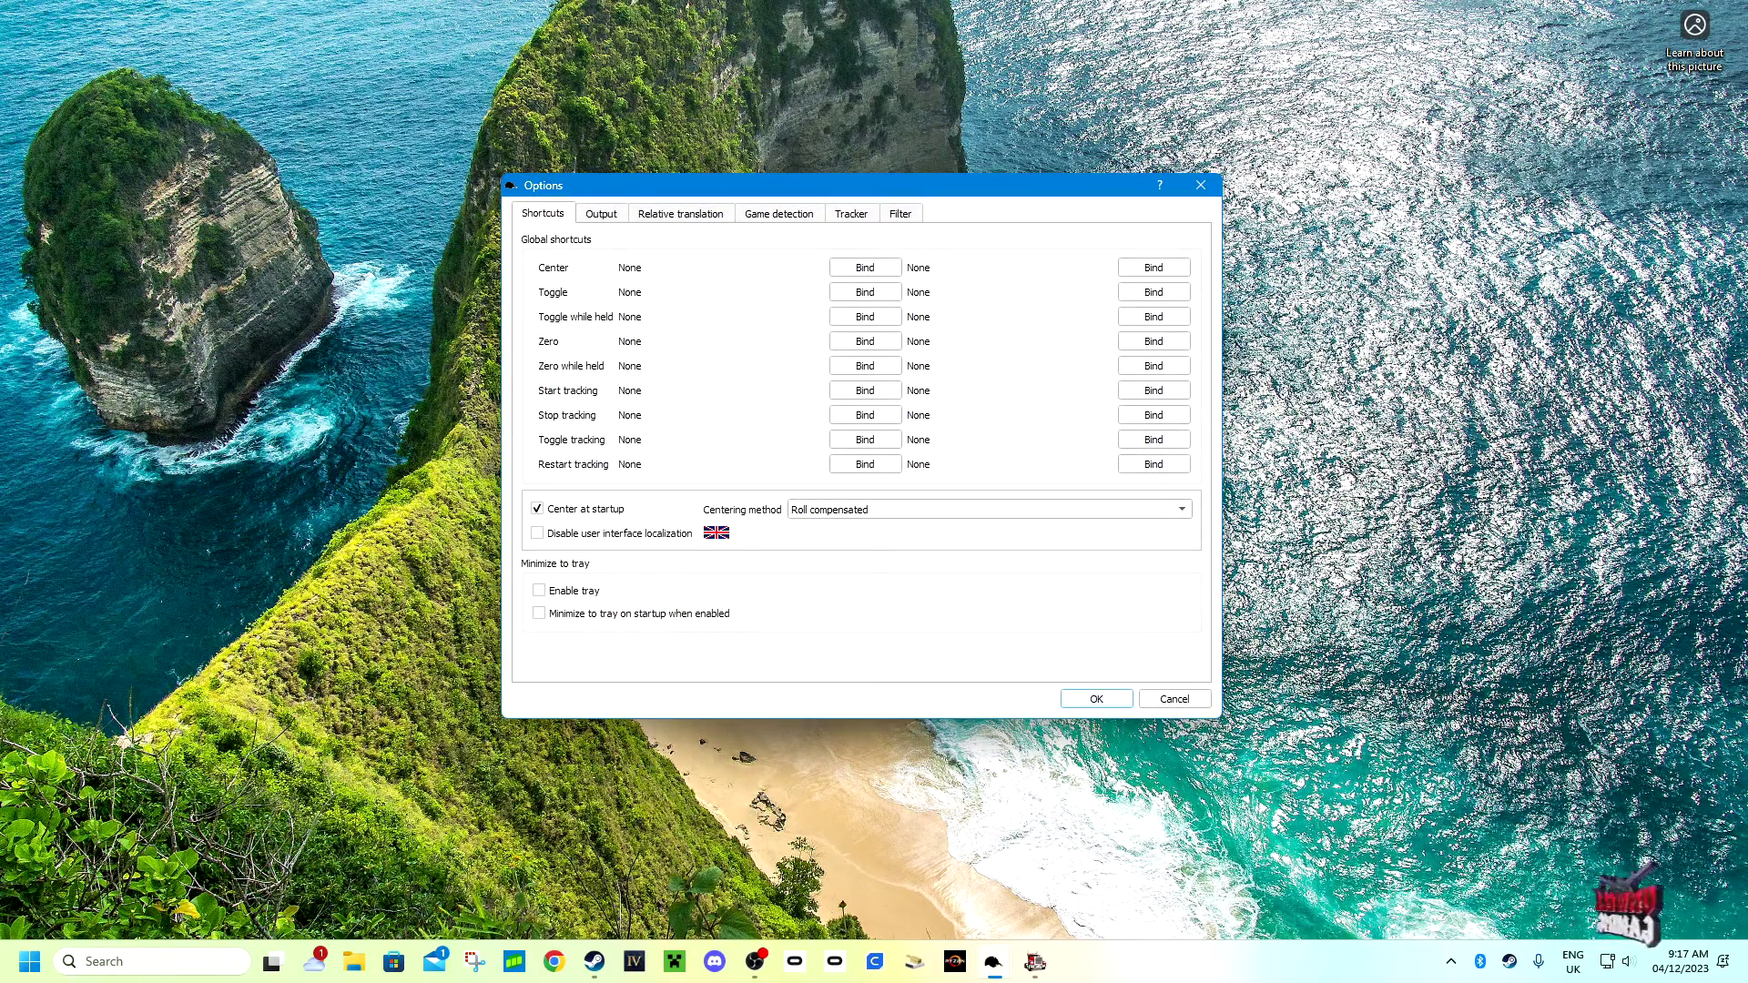
{"action": "left_click", "coordinate": [901, 214]}
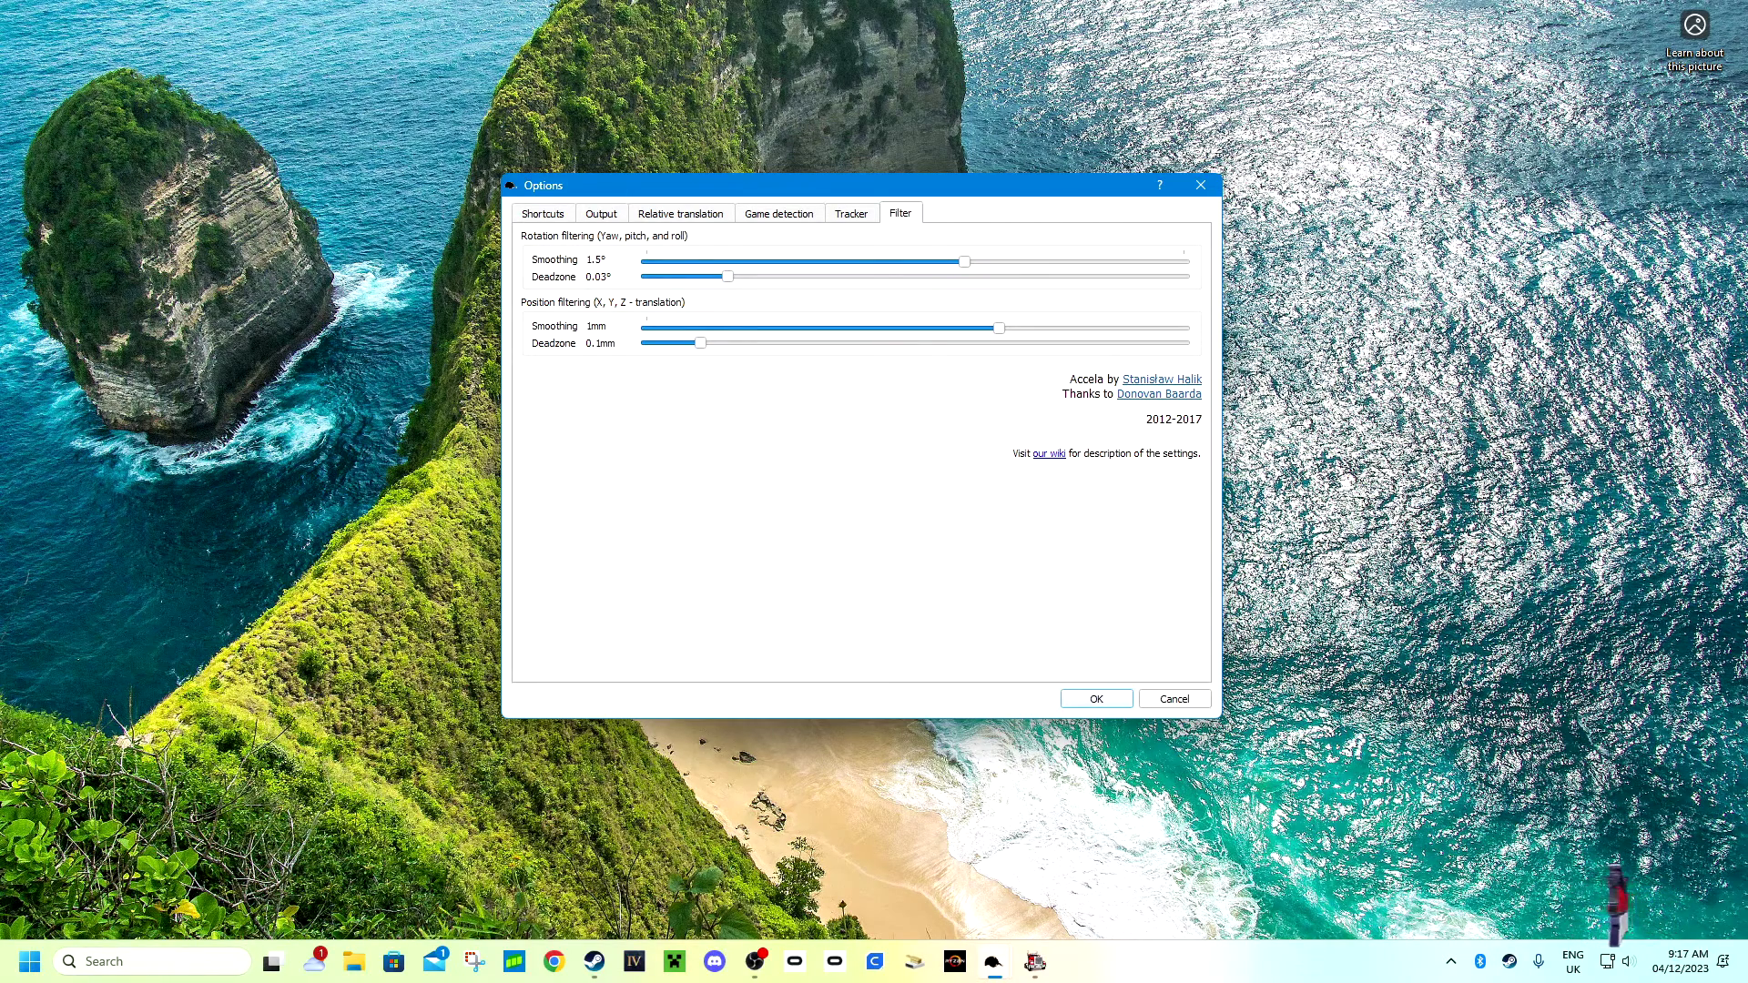
{"action": "key", "text": "Right"}
{"action": "key", "text": "Right"}
{"action": "key", "text": "Right"}
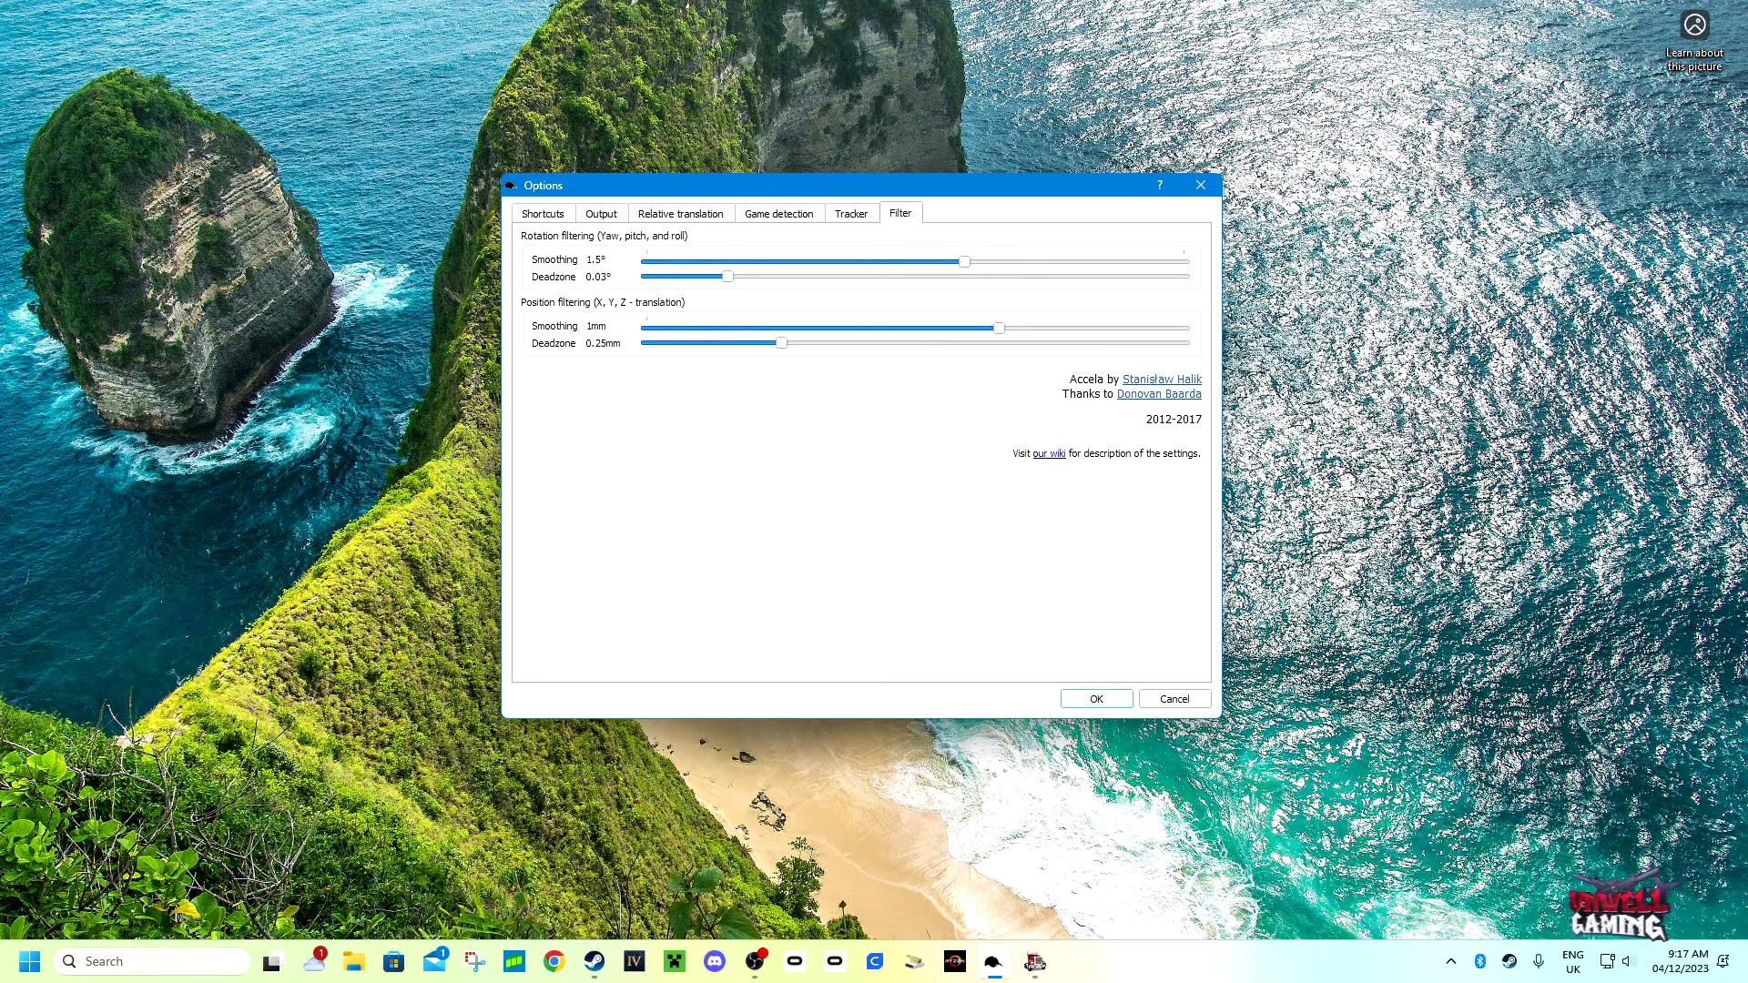
{"action": "key", "text": "Right"}
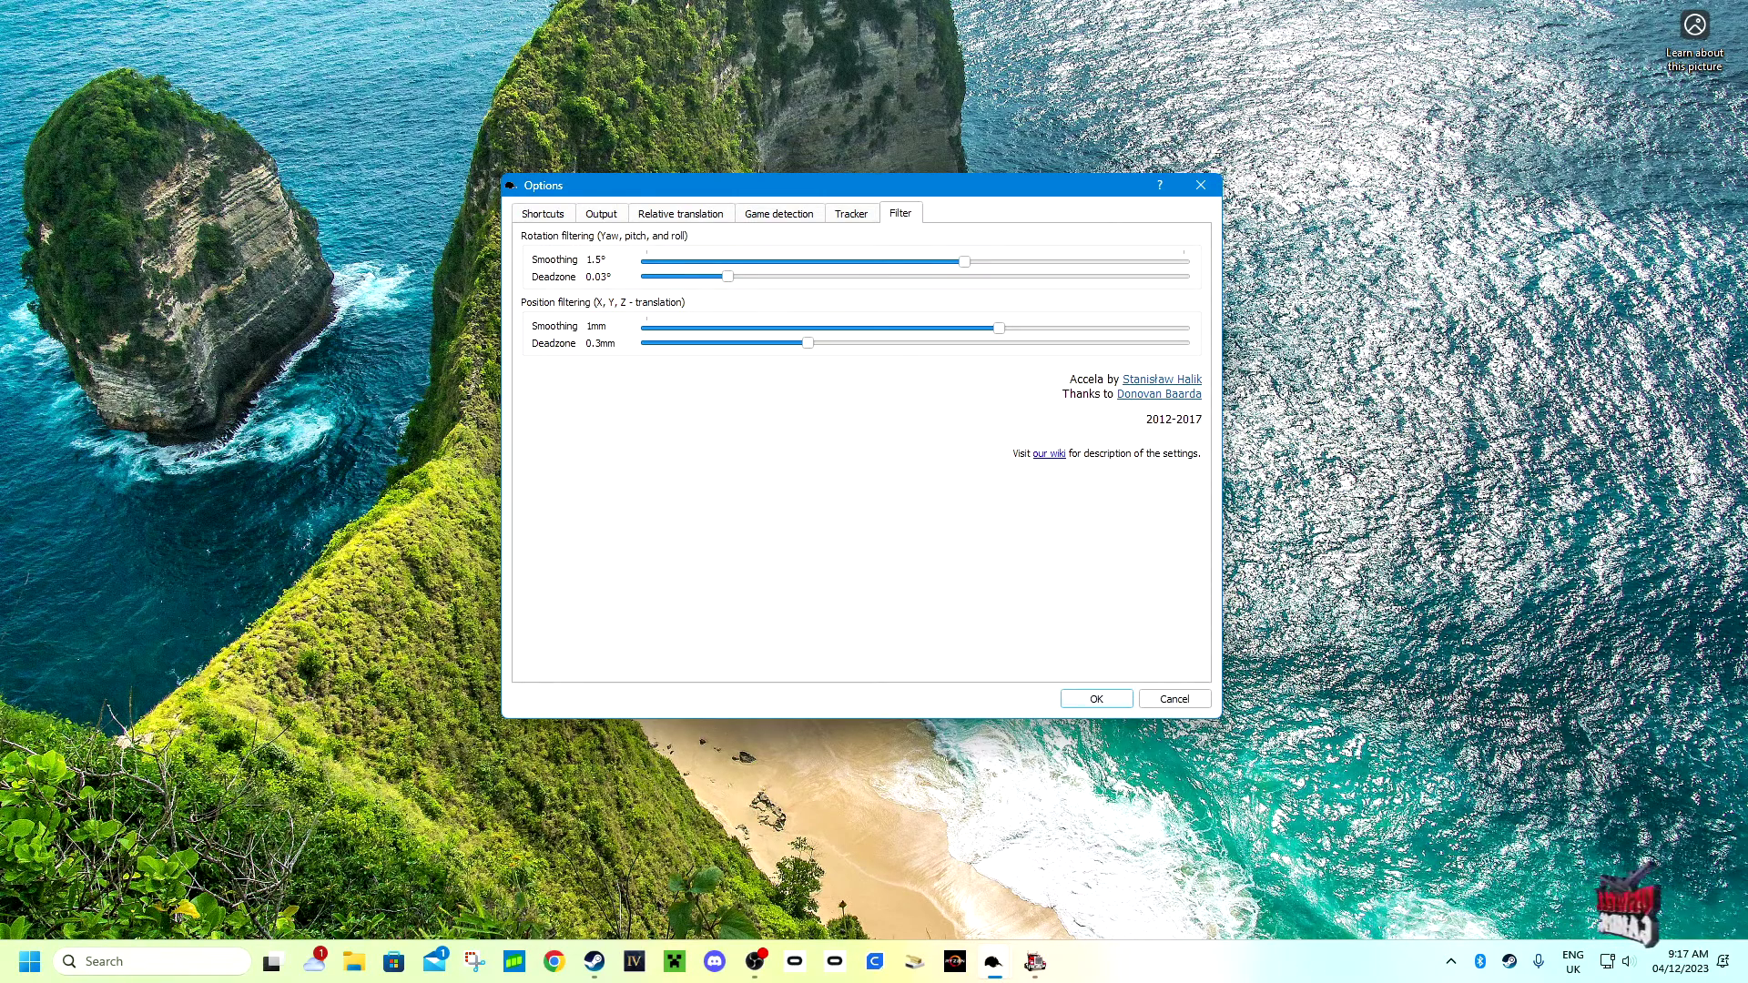
{"action": "left_click_drag", "start_coordinate": [999, 328], "coordinate": [1110, 328]}
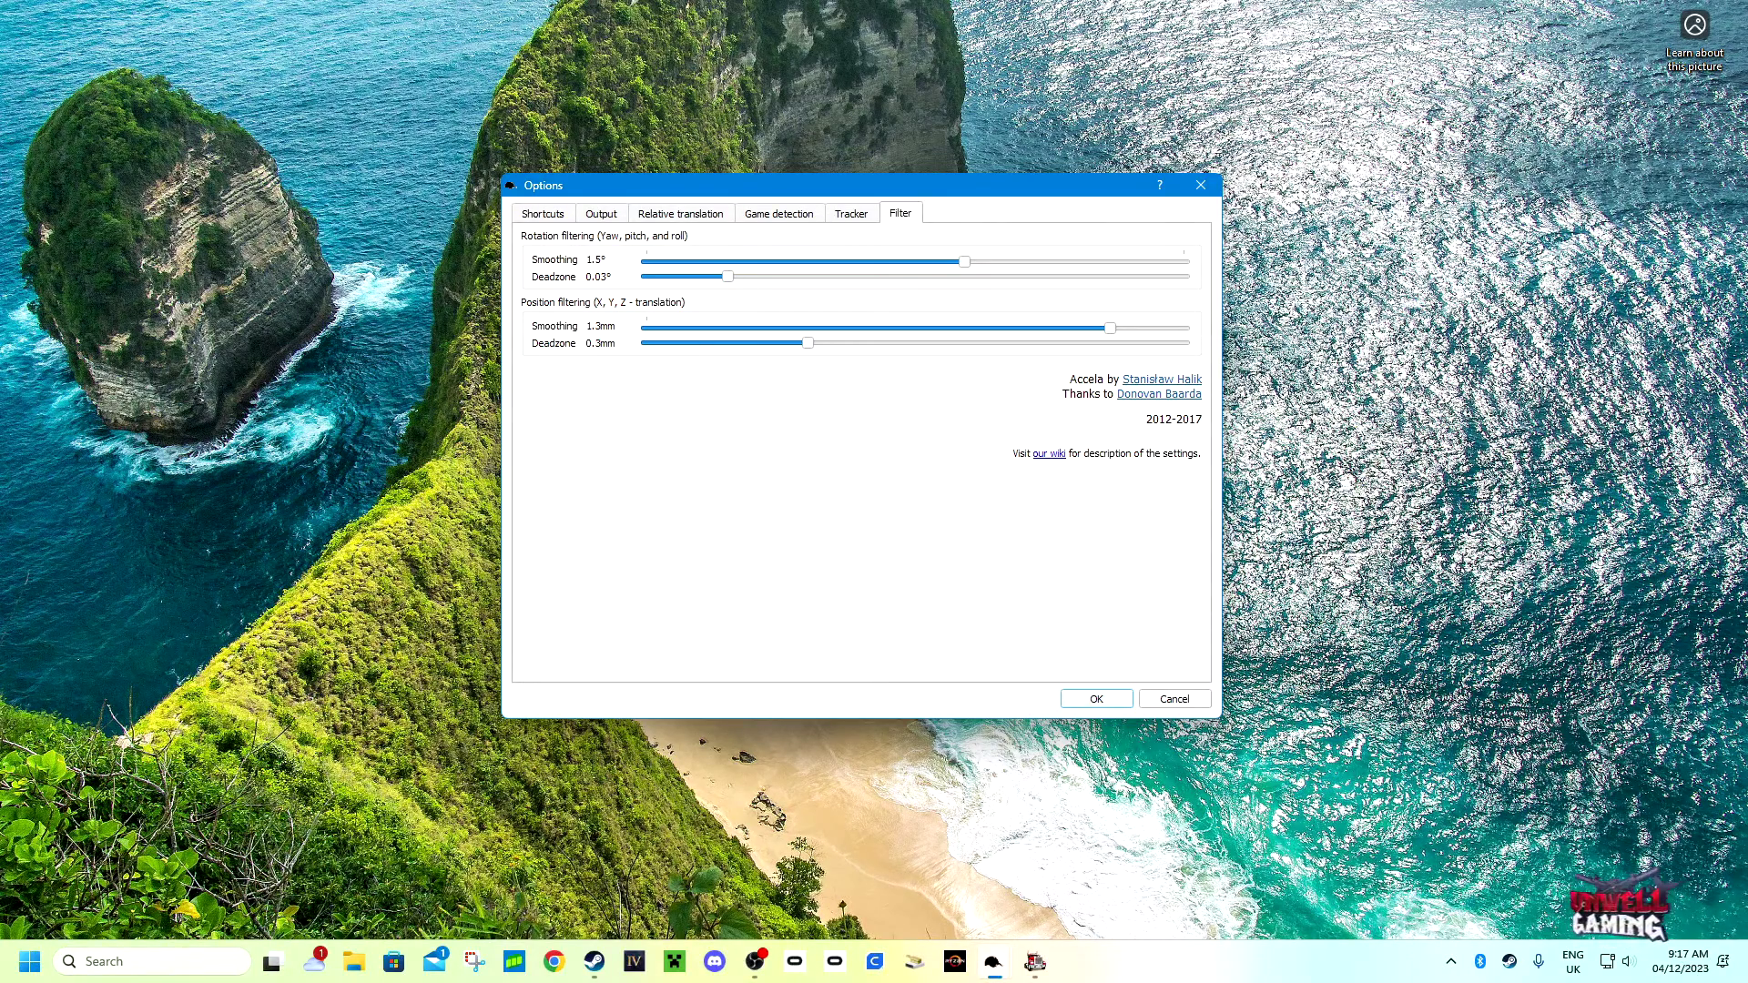
{"action": "key", "text": "Return"}
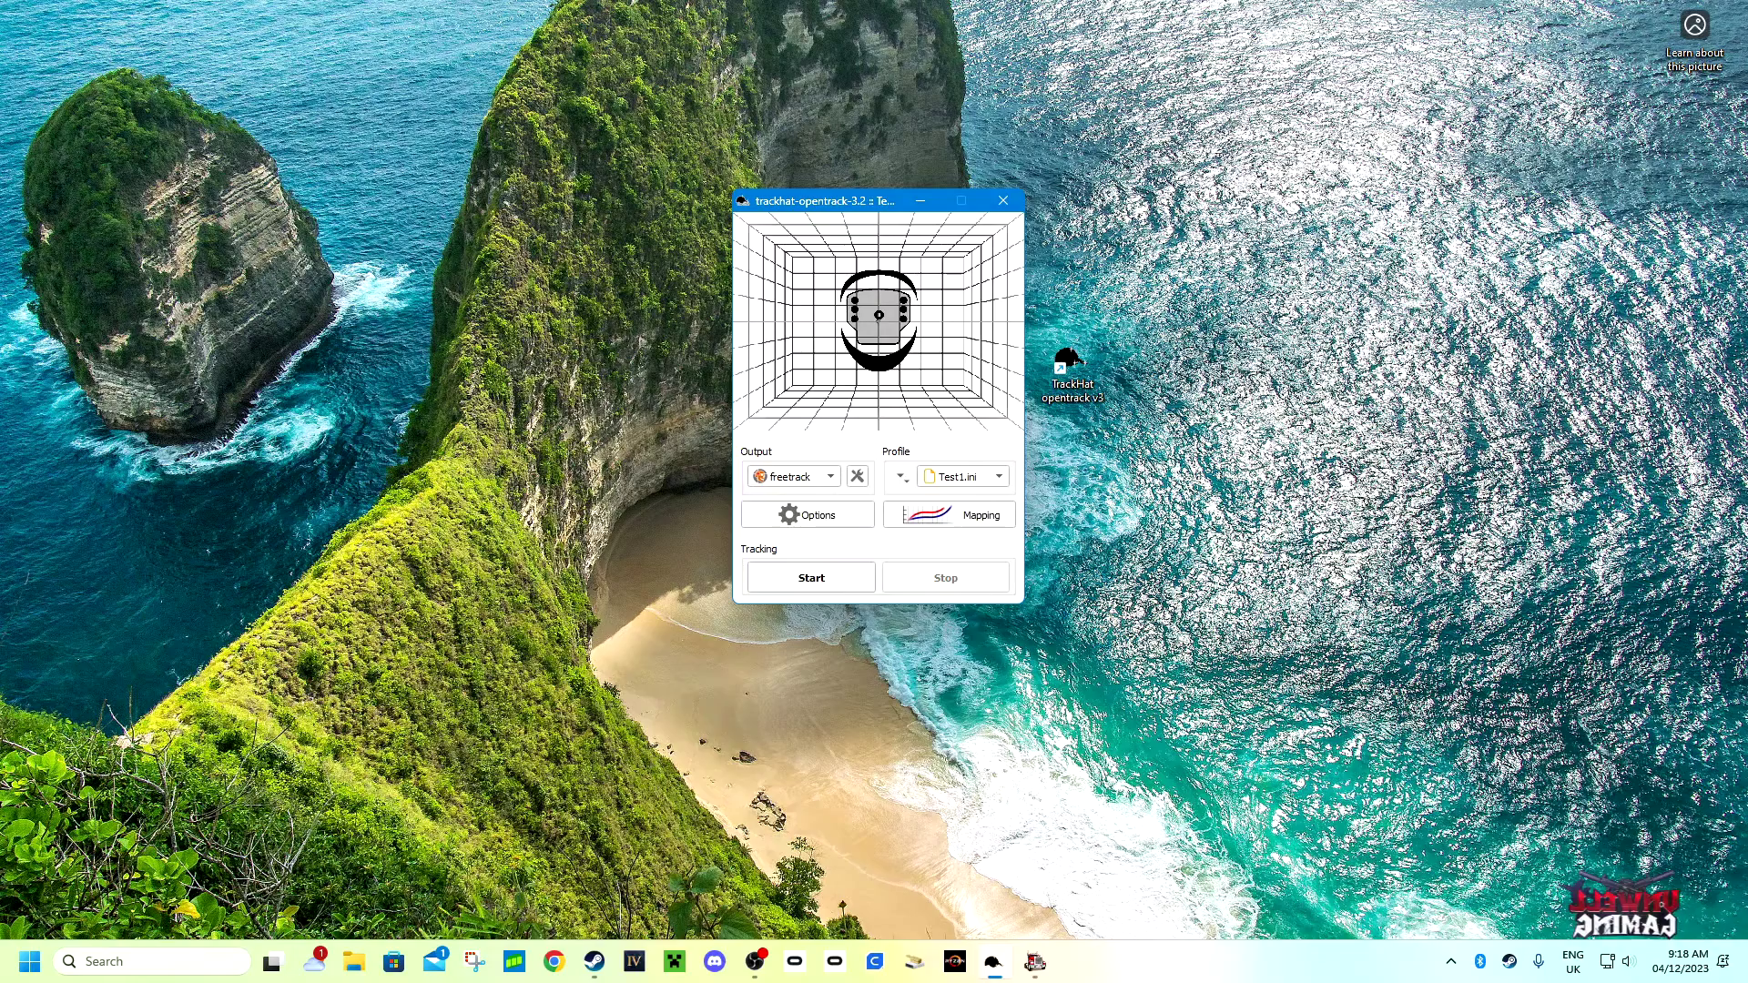
{"action": "left_click", "coordinate": [965, 477]}
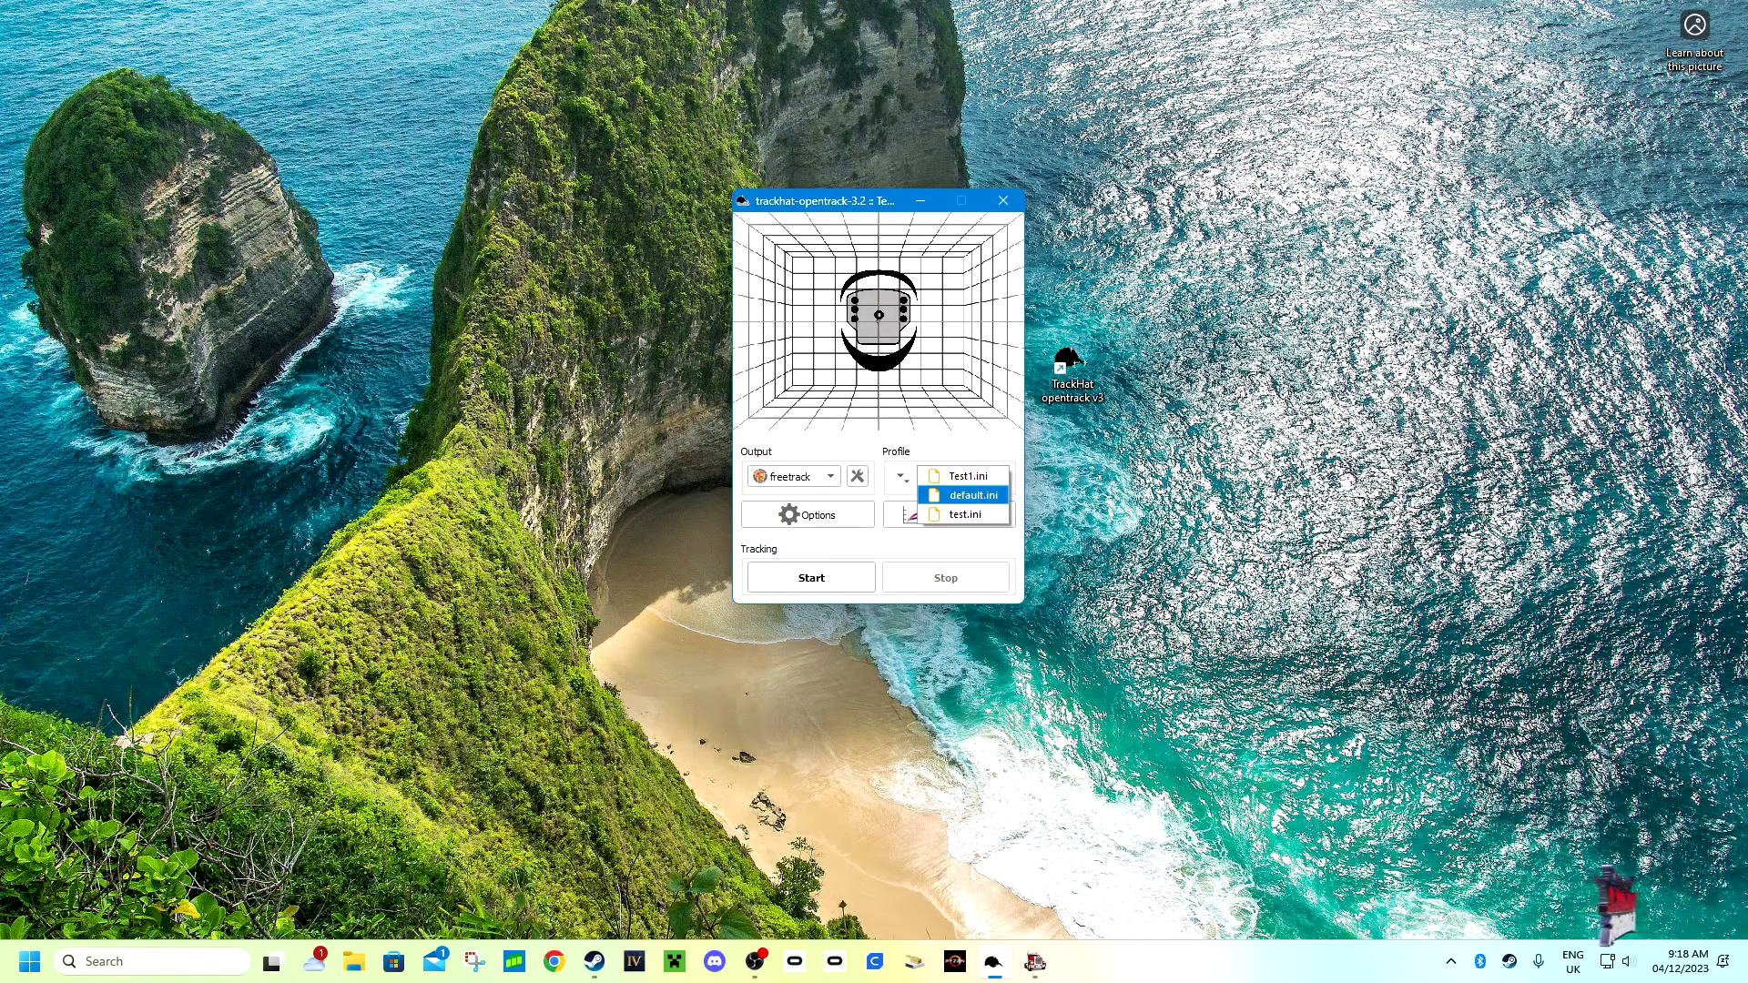
{"action": "left_click", "coordinate": [967, 476]}
{"action": "left_click", "coordinate": [900, 476]}
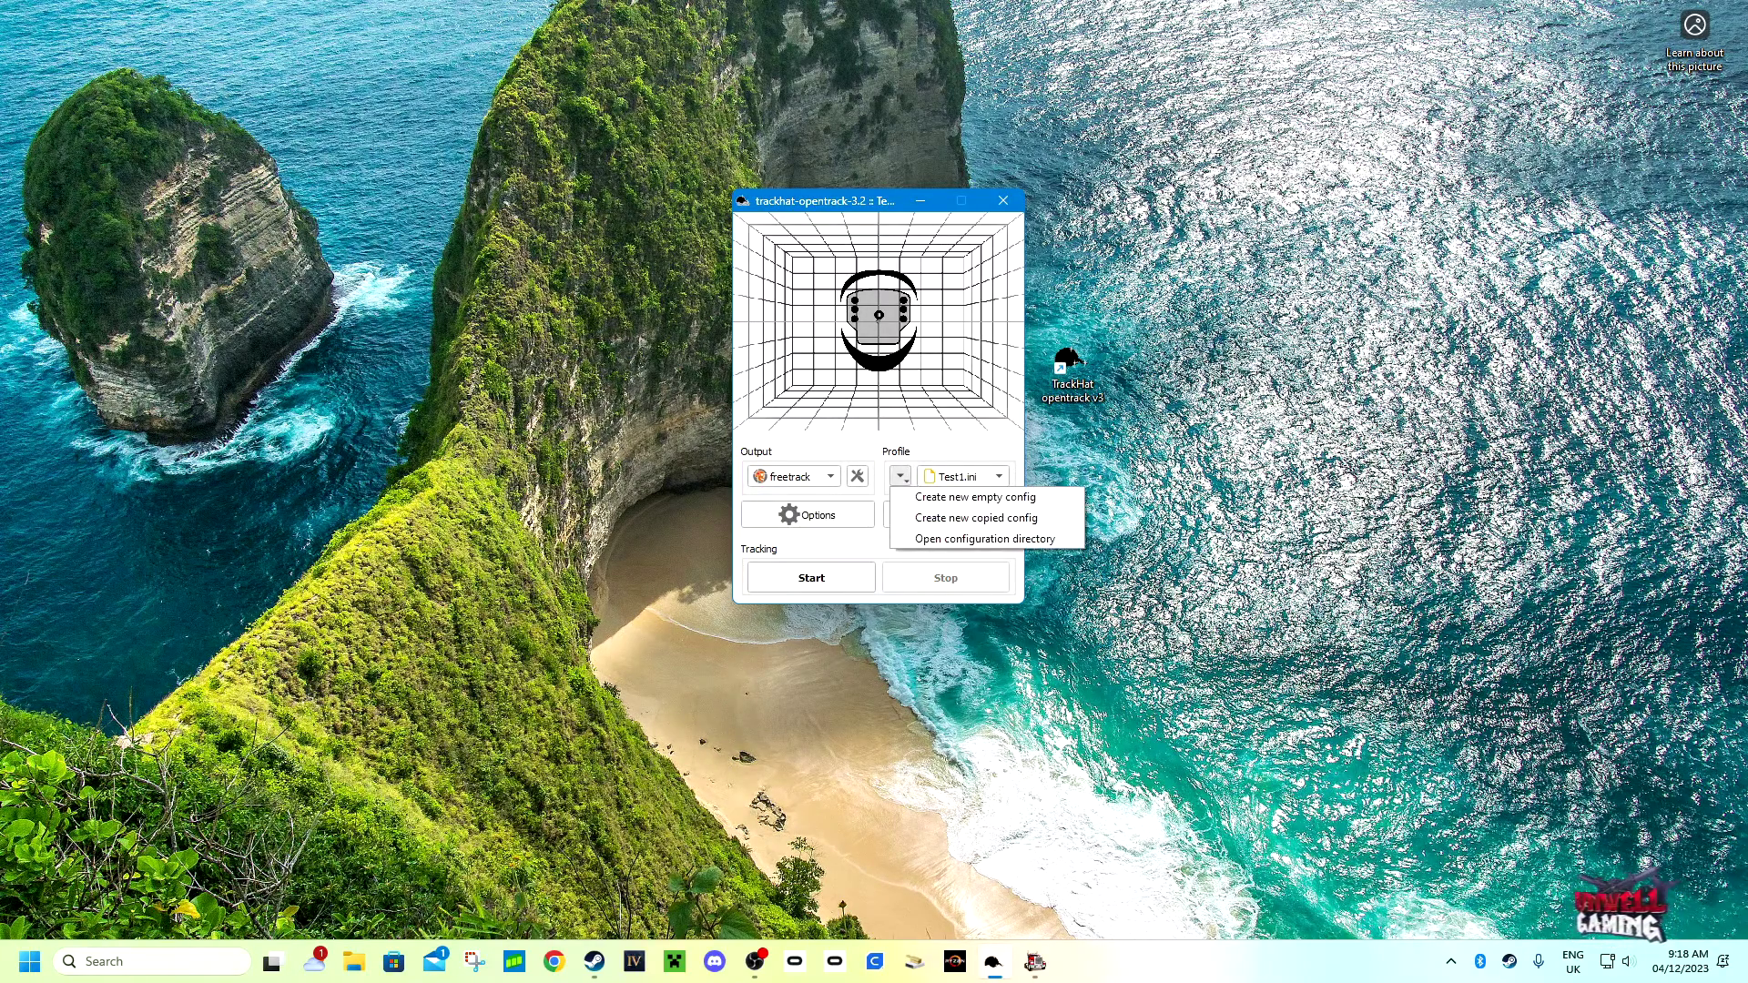
{"action": "left_click", "coordinate": [901, 476]}
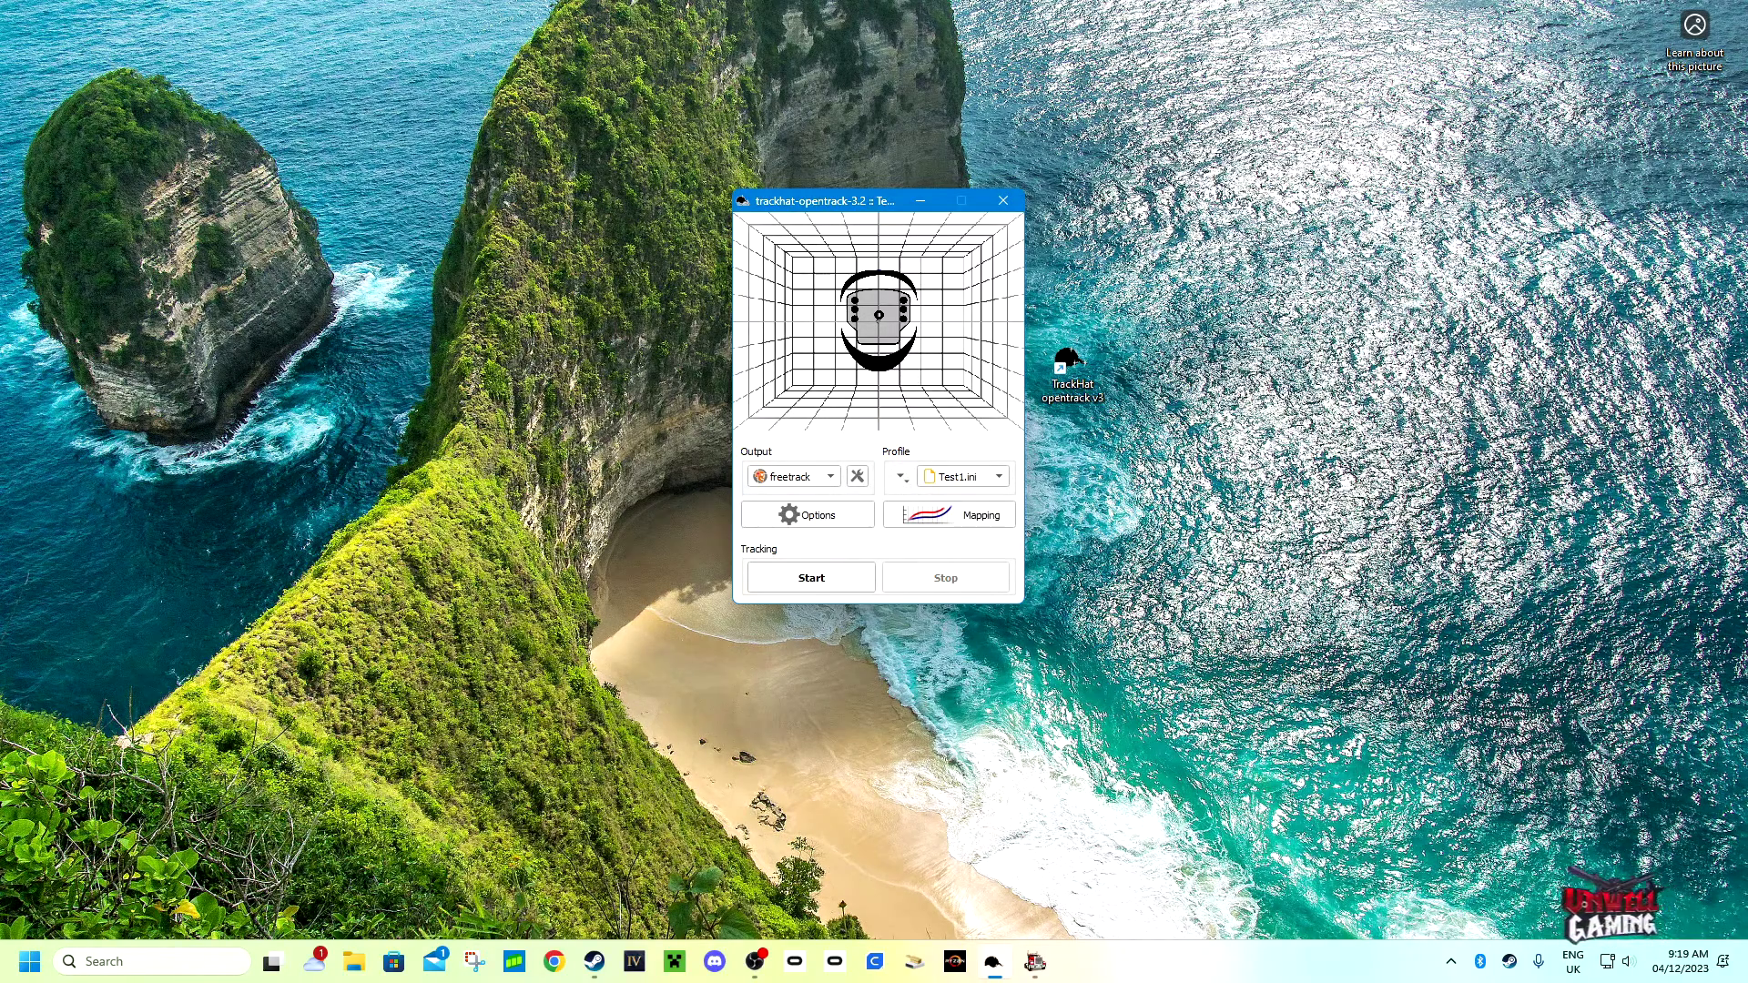
{"action": "left_click_drag", "start_coordinate": [819, 200], "coordinate": [792, 174]}
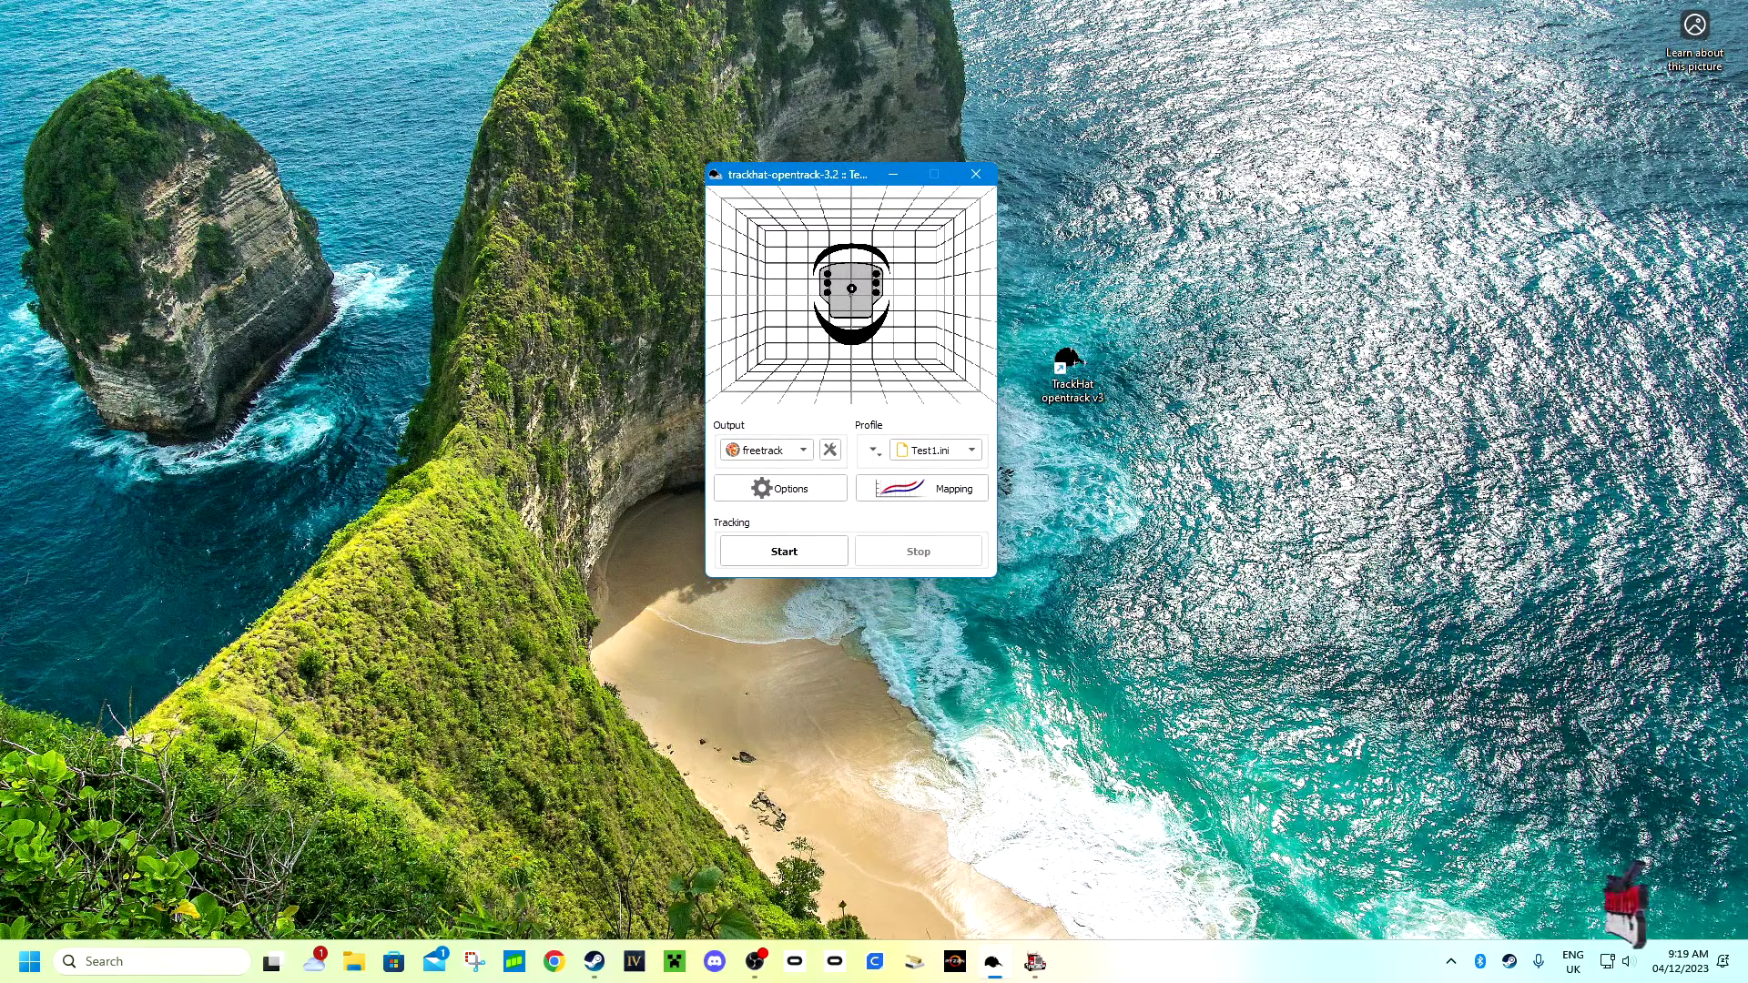